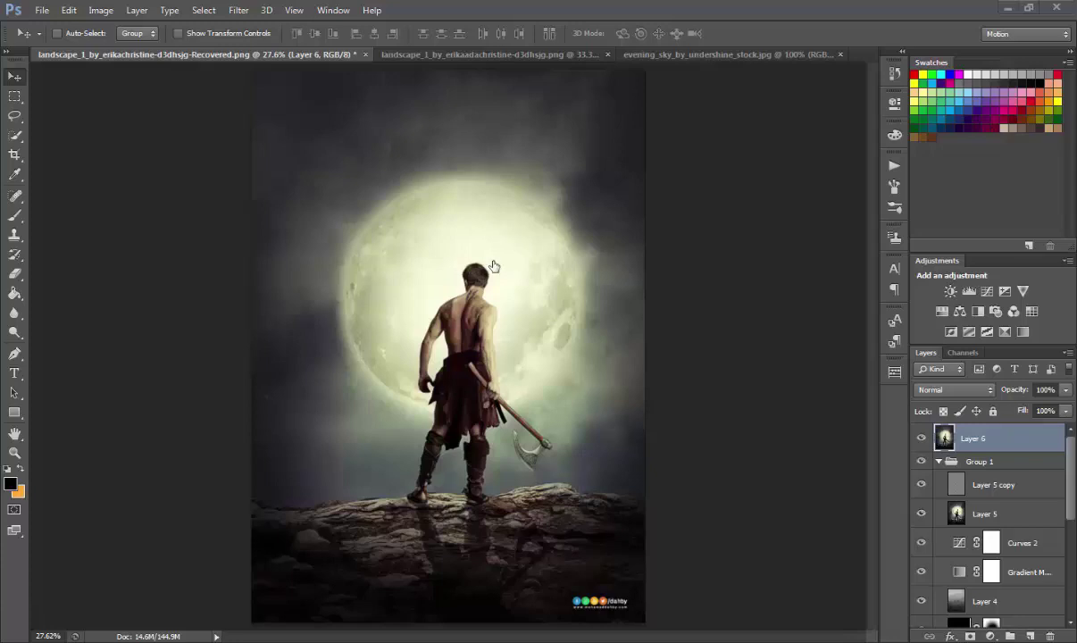
Look over the rocky landscape source, then bring the evening sky document to the front.
key(ctrl+Tab)
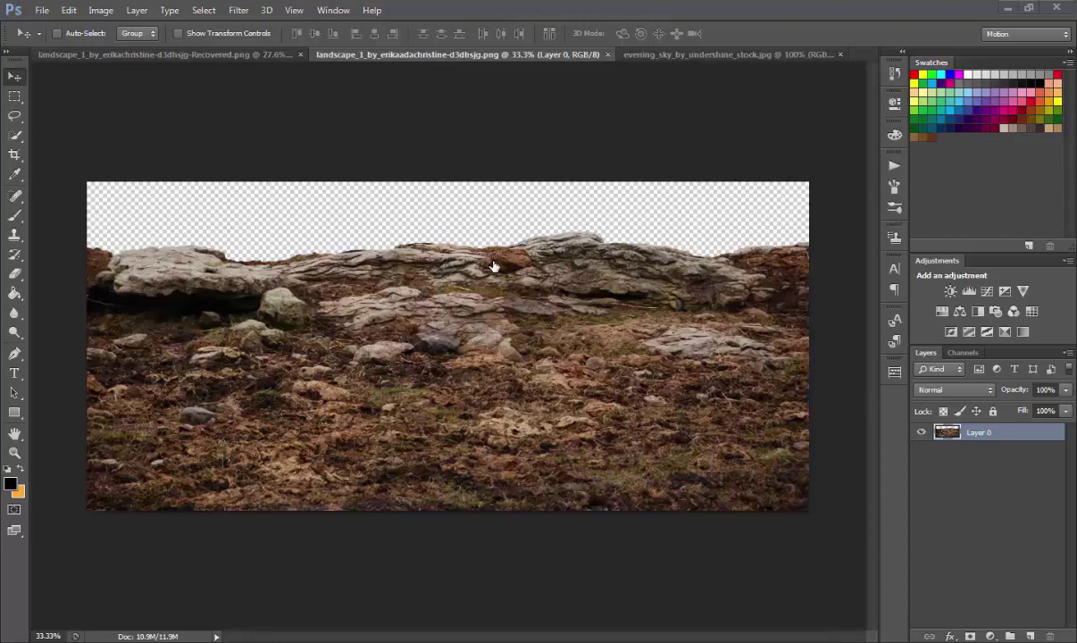
key(ctrl+Tab)
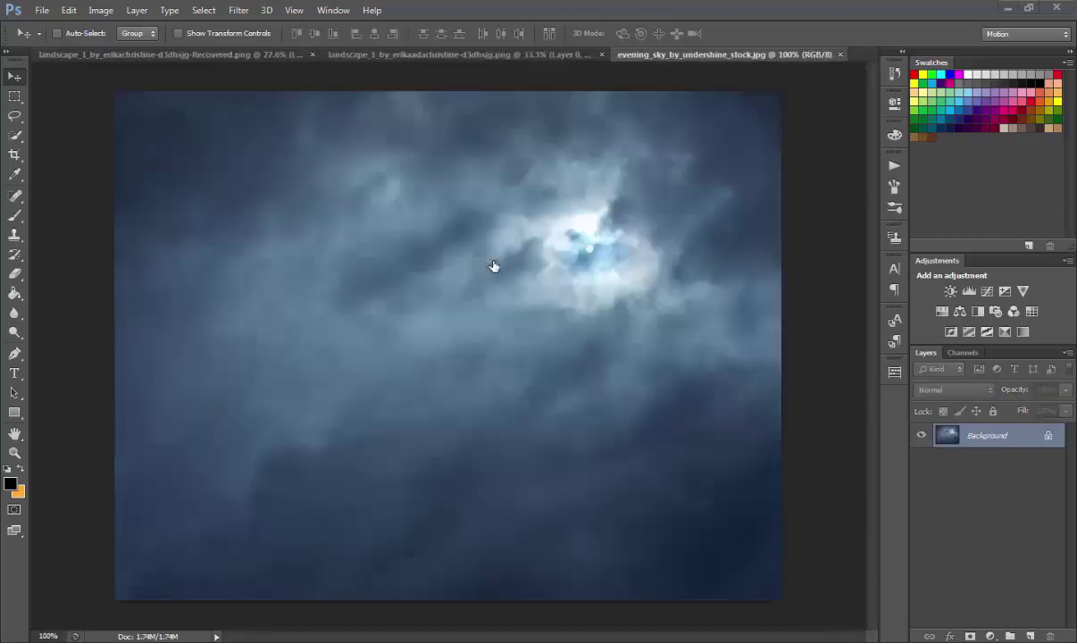
key(alt)
Start a new document with its size measured in centimetres.
key(Down)
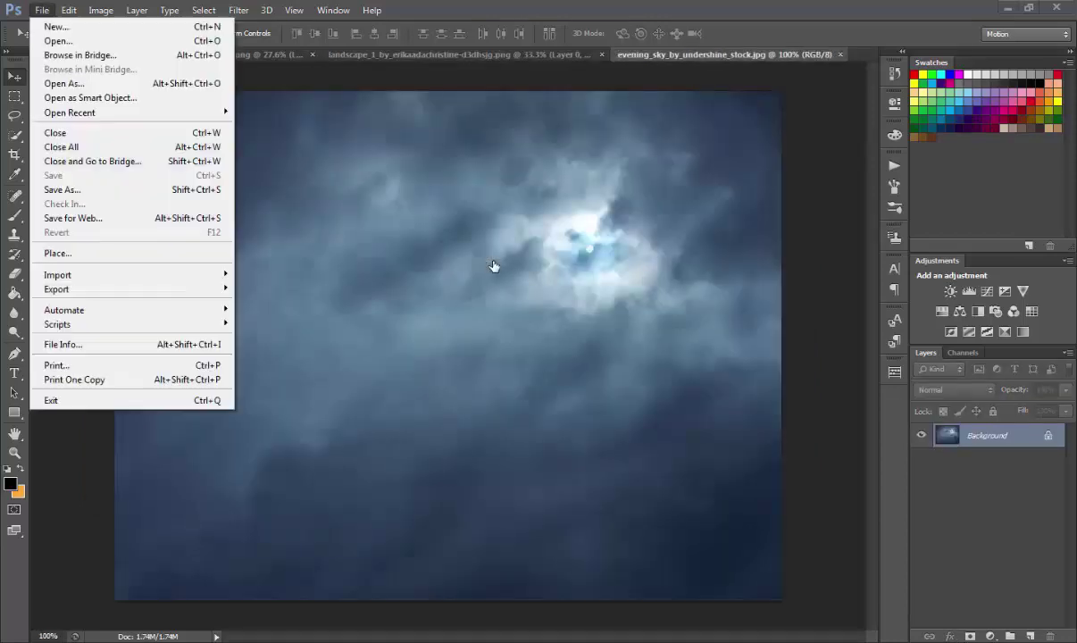
key(Down)
key(Escape)
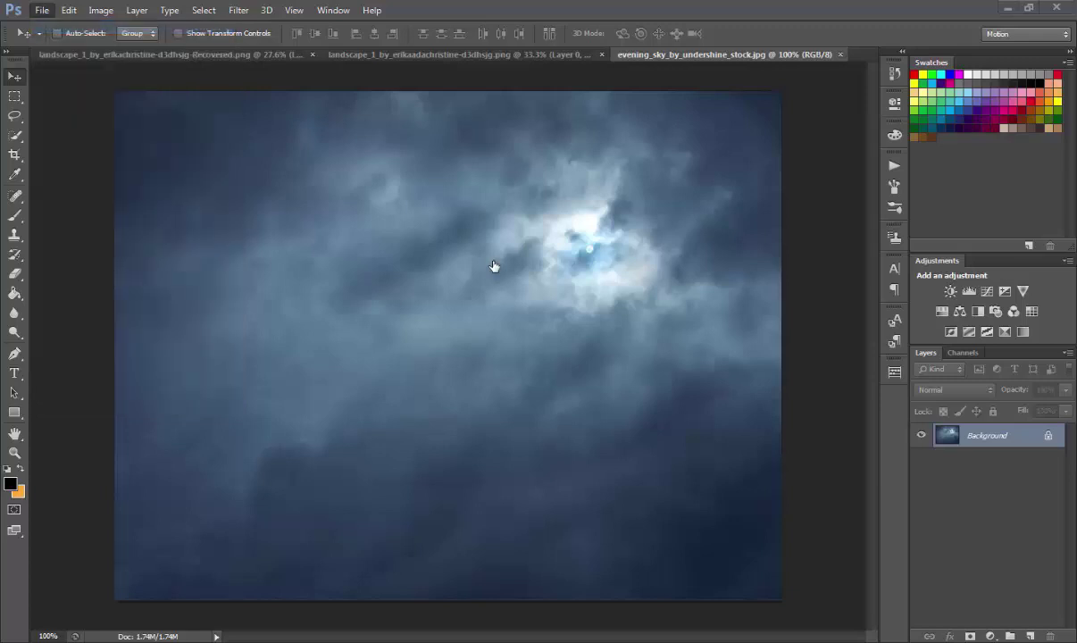
key(ctrl+n)
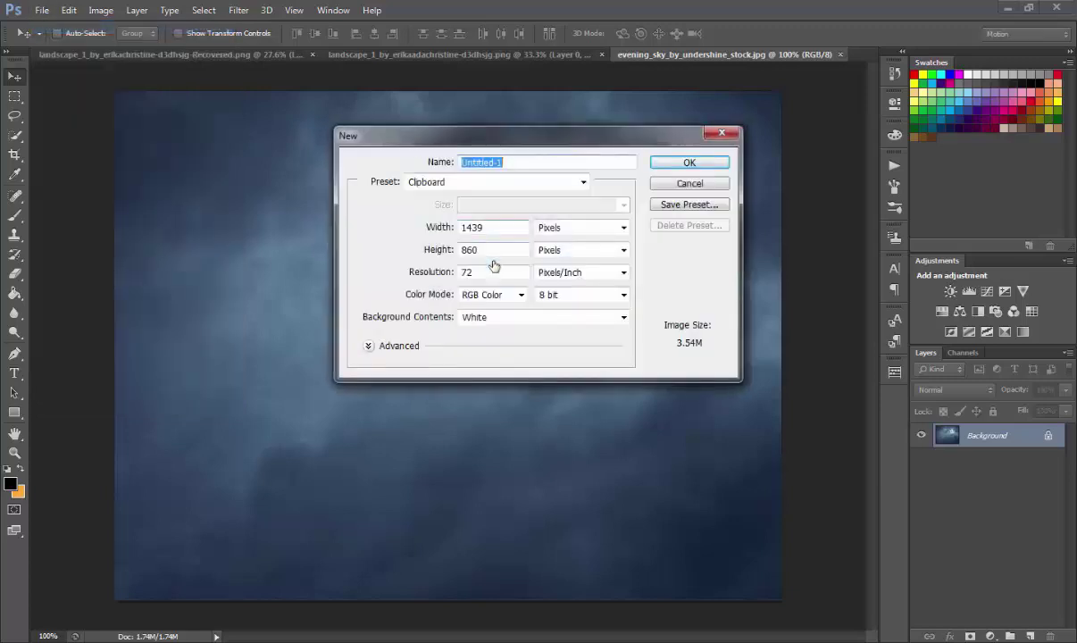
key(Tab)
key(Tab)
key(Tab)
key(alt+Down)
key(Down)
key(Down)
key(Return)
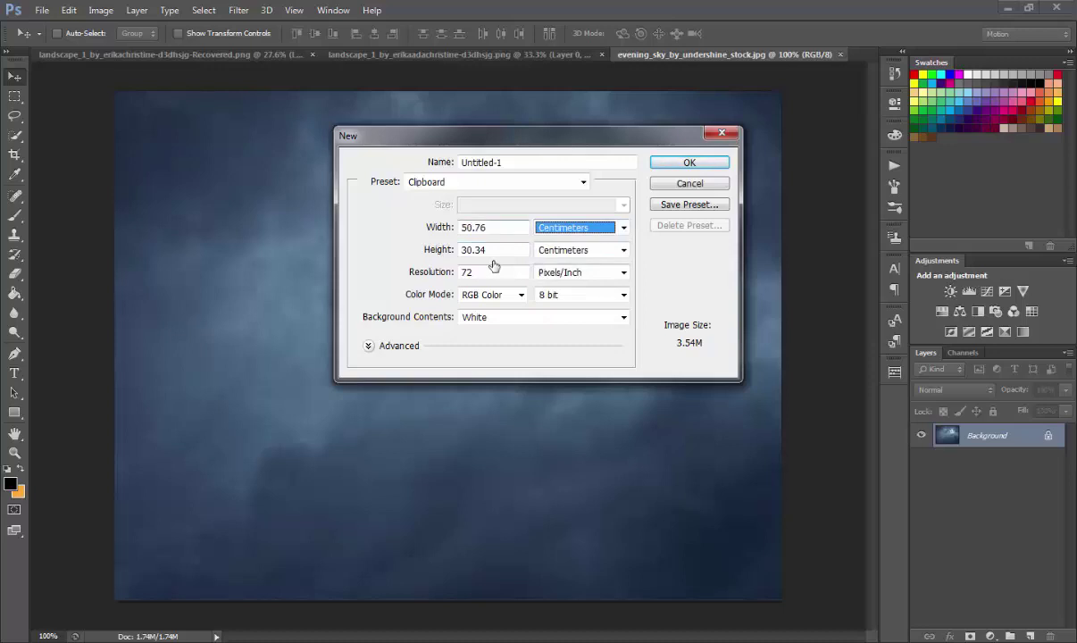
Set width 16.1 cm, height 22.68 cm and resolution 300 pixels/inch, and create it.
key(shift+Tab)
text(16)
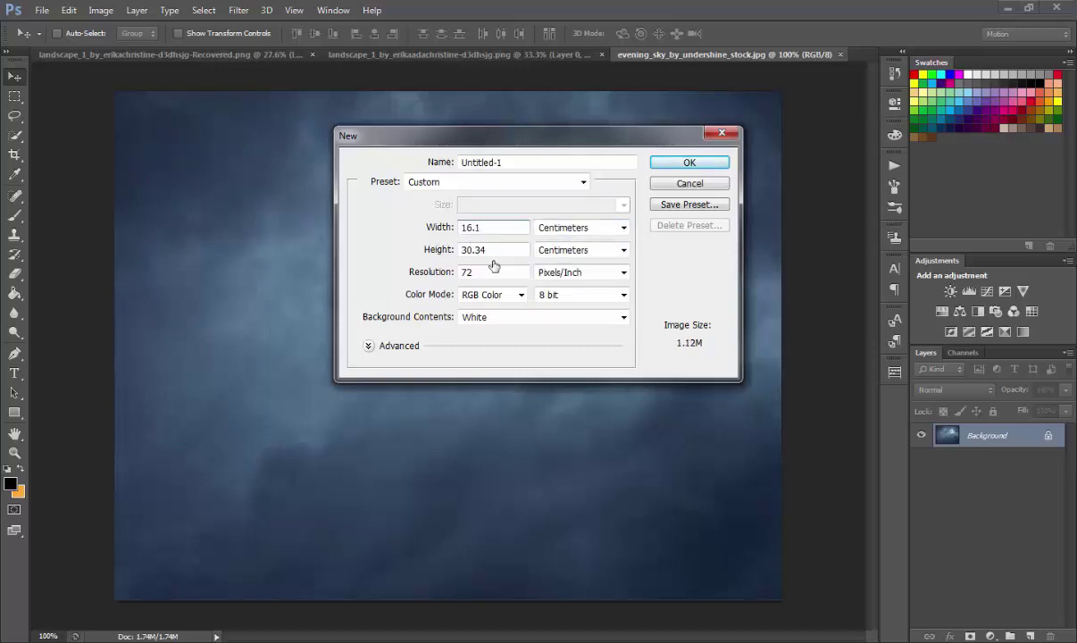
key(Tab)
text(2)
text(2.)
text(68)
key(Tab)
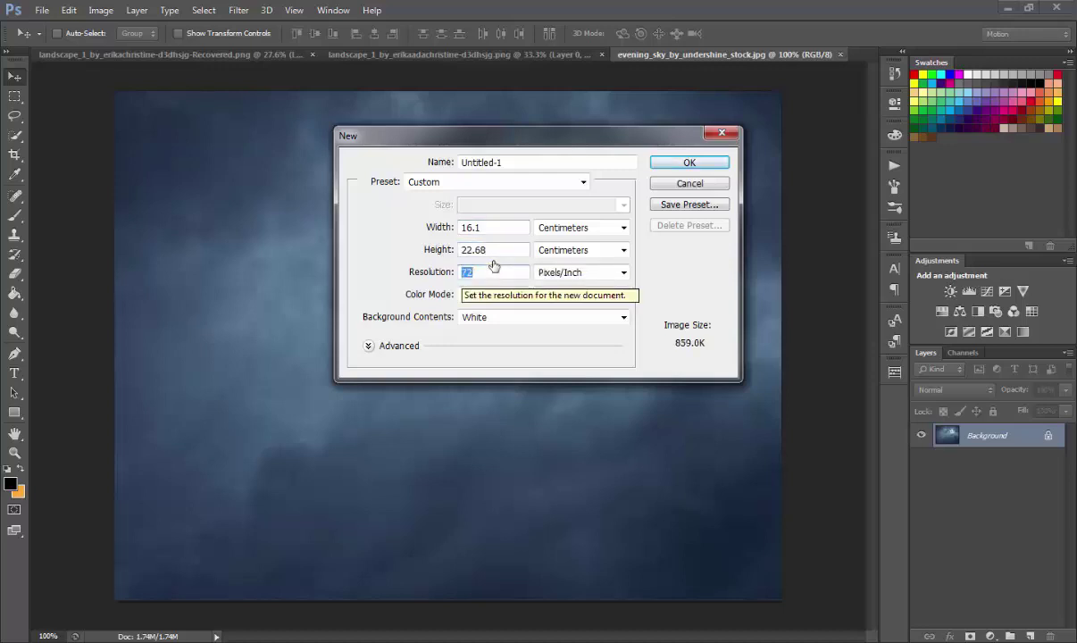
text(300)
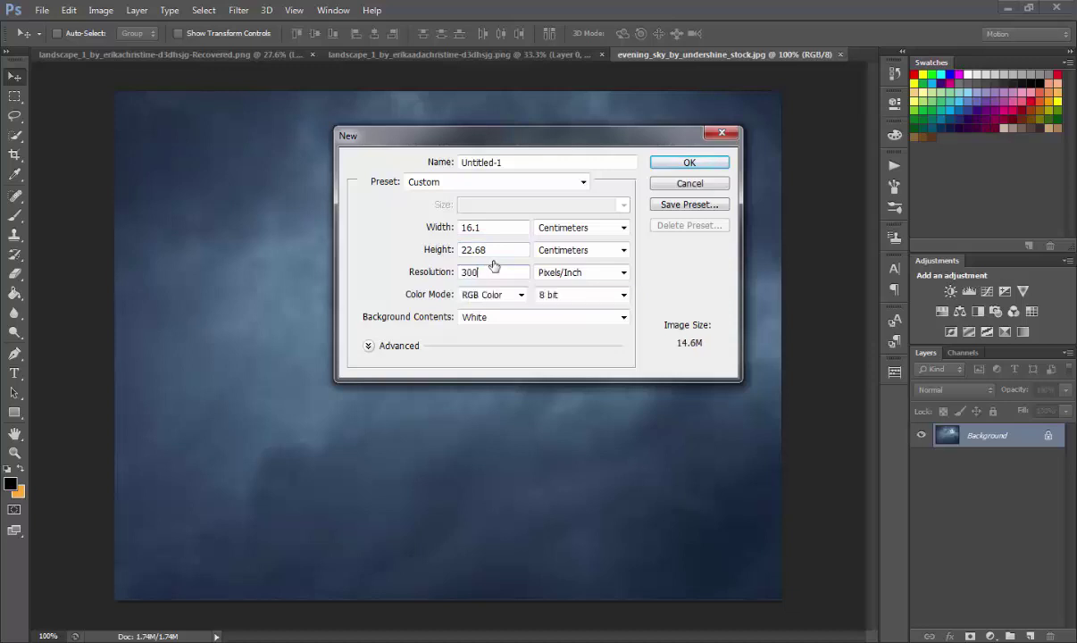
key(Return)
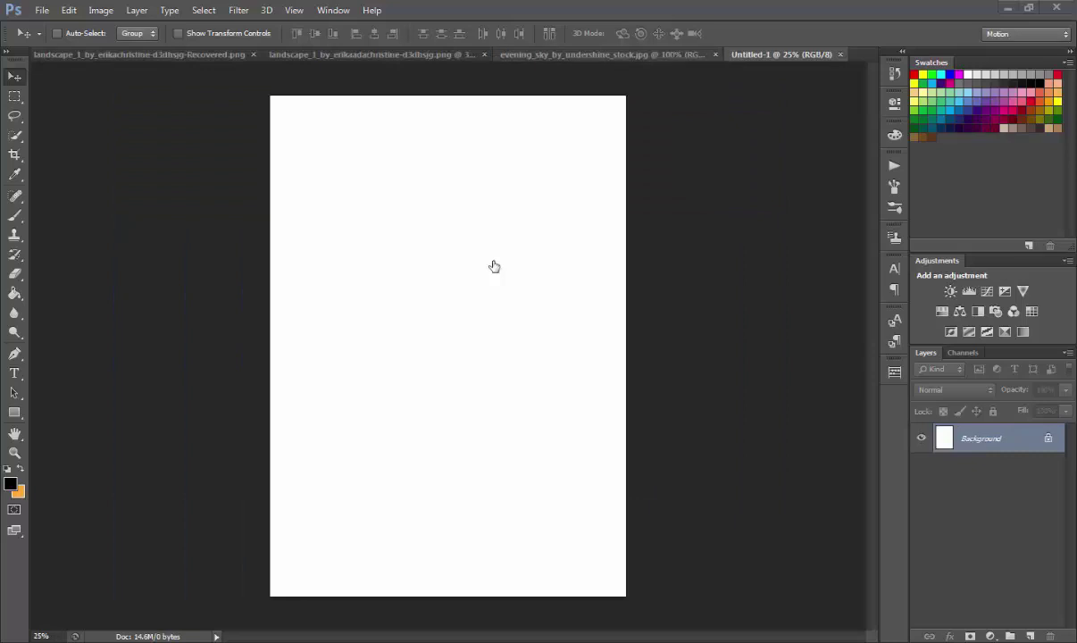
Paste the rocky landscape into Untitled-1 and move it down to the canvas bottom.
key(ctrl+shift+Tab)
key(ctrl+shift+Tab)
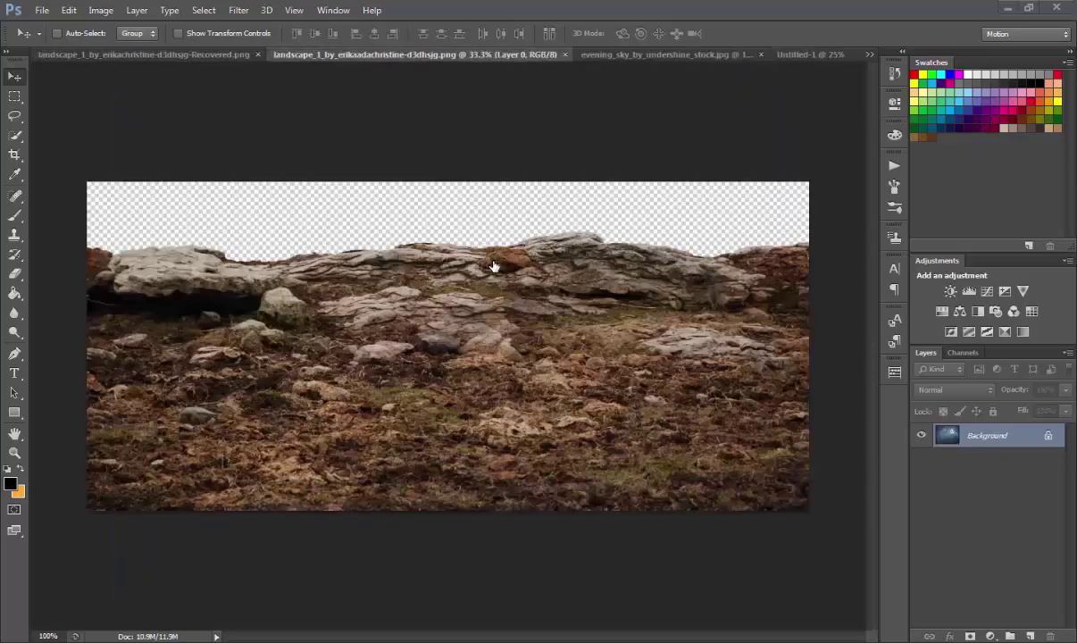
key(ctrl+Tab)
key(ctrl+Tab)
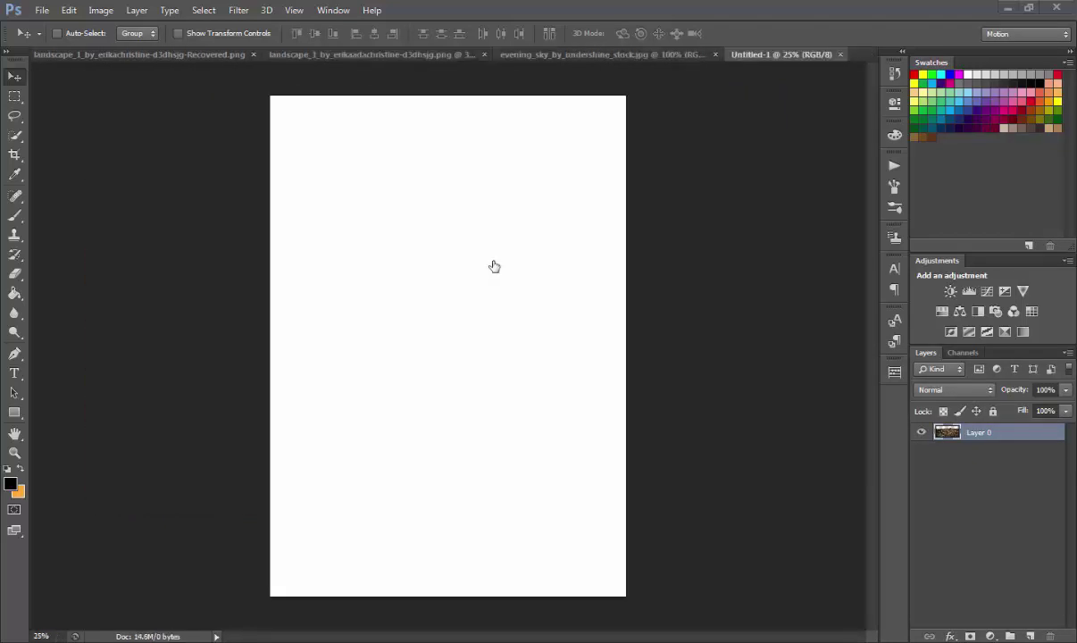
key(ctrl+v)
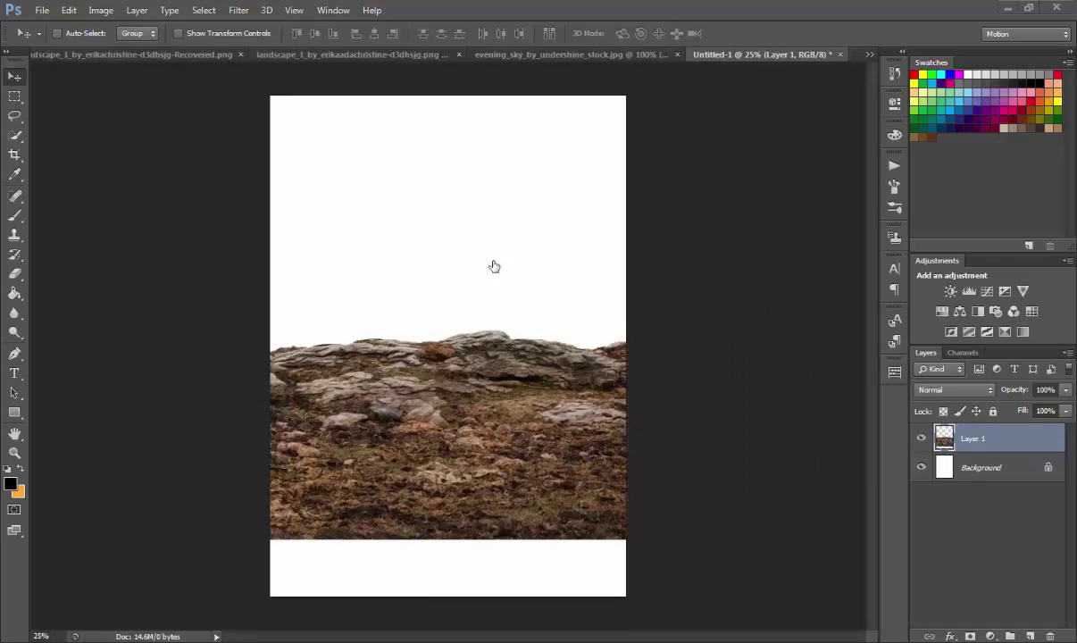
mouse_move(594, 370)
mouse_down()
mouse_move(563, 468)
mouse_move(563, 459)
mouse_up()
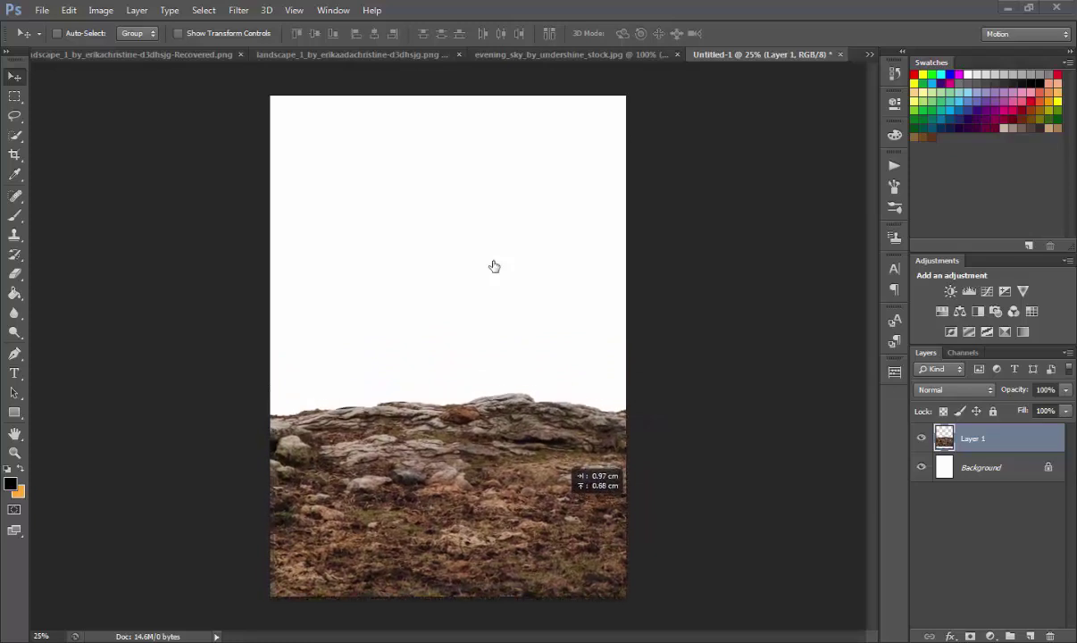
drag(562, 460, 562, 477)
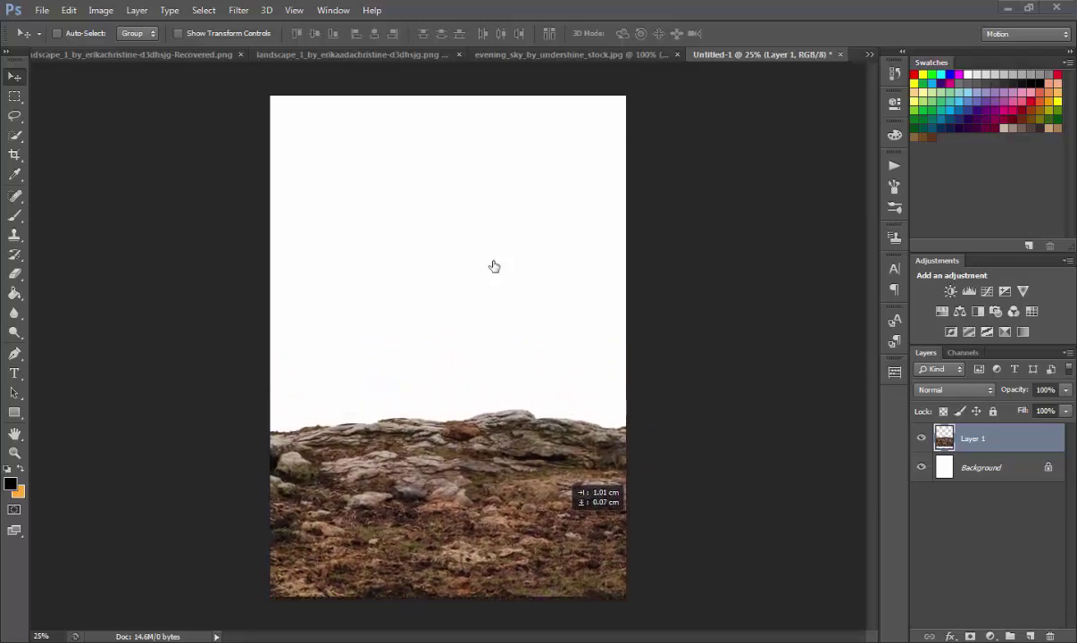
key(ctrl+shift+Tab)
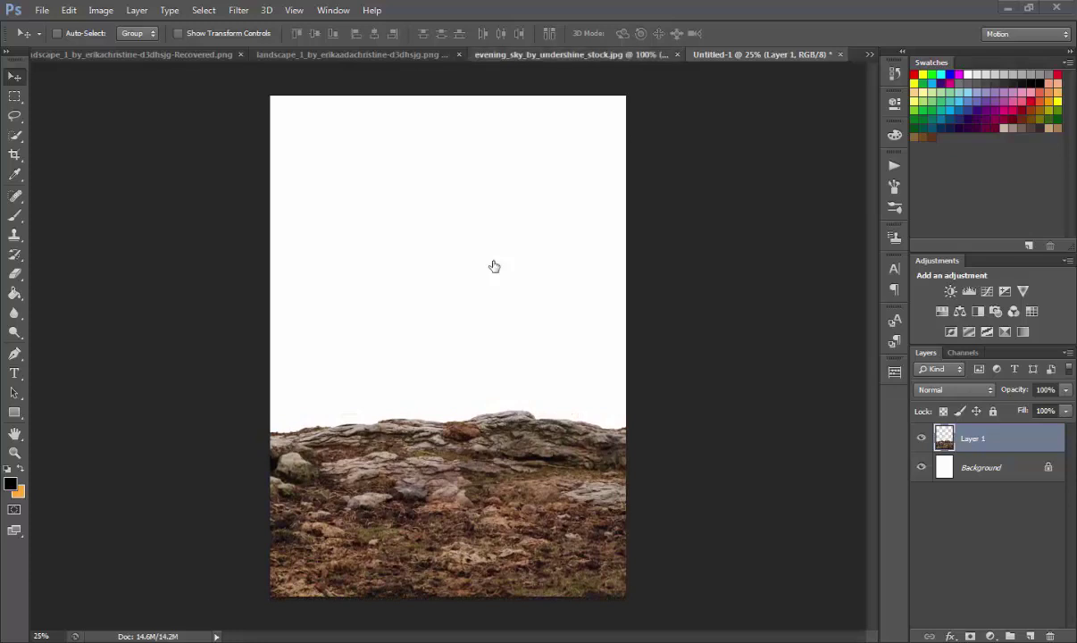
Paste the evening sky as Layer 2, scale it to cover the canvas, and place it below Layer 1.
key(ctrl+Tab)
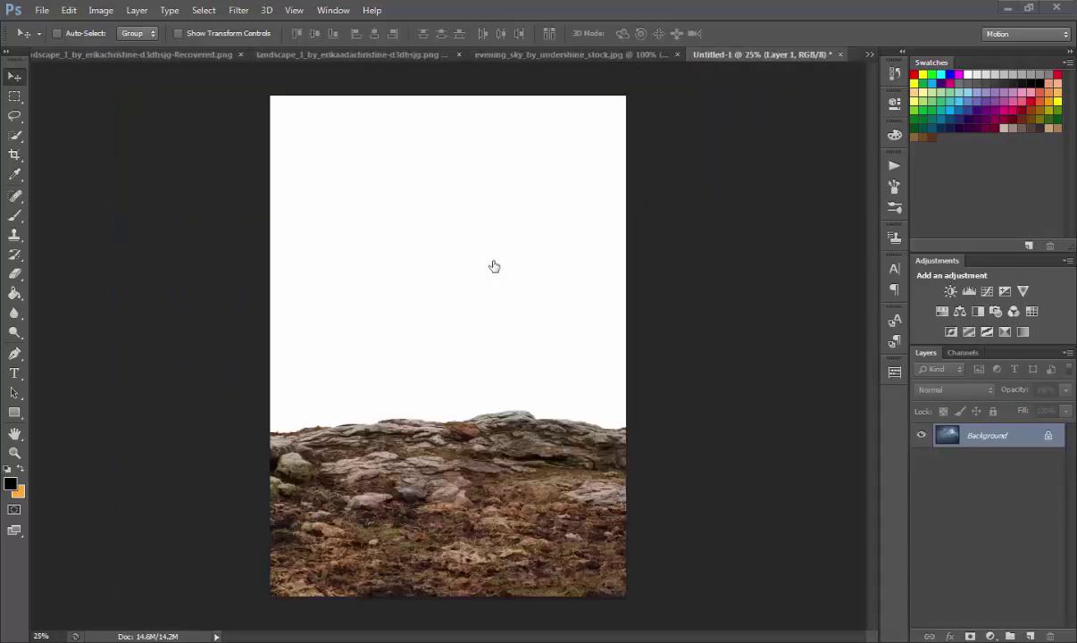
key(ctrl+v)
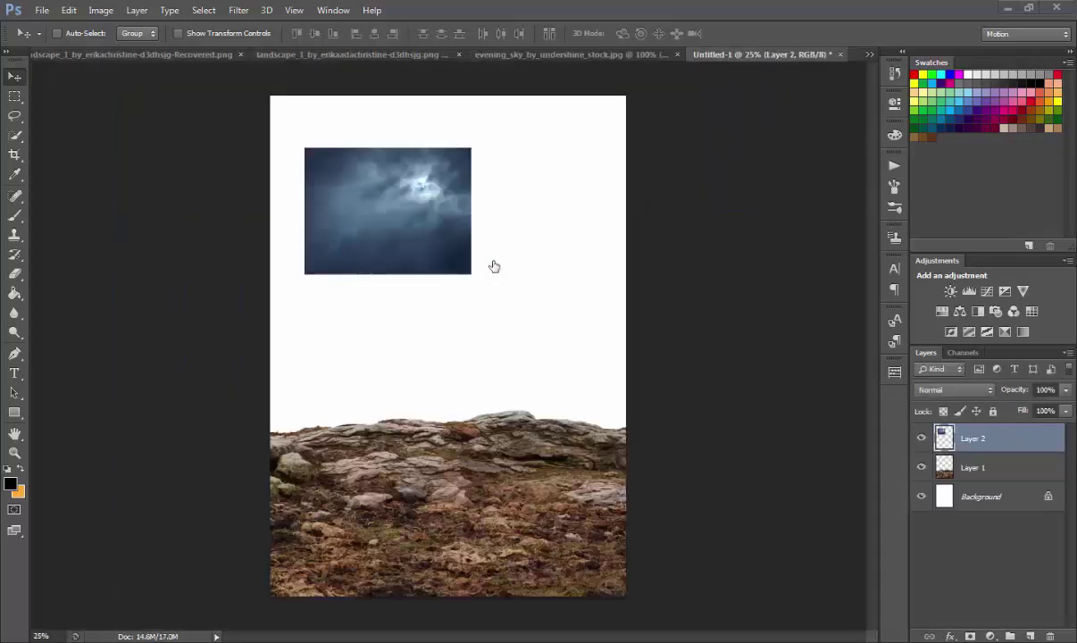
drag(494, 267, 460, 241)
key(ctrl+t)
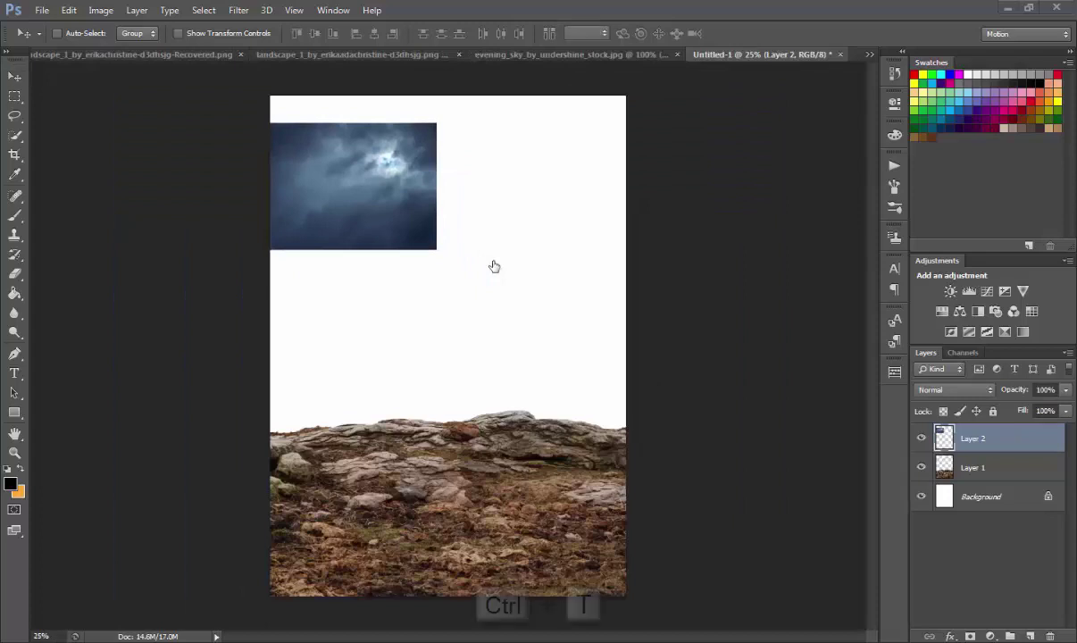
key(ctrl+minus)
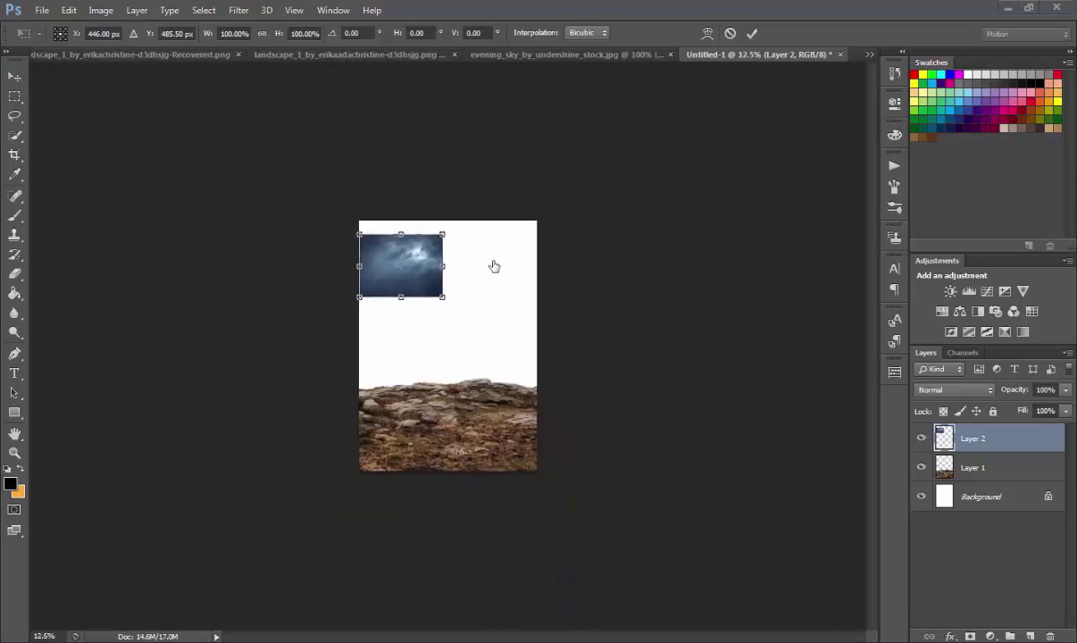
drag(443, 296, 756, 537)
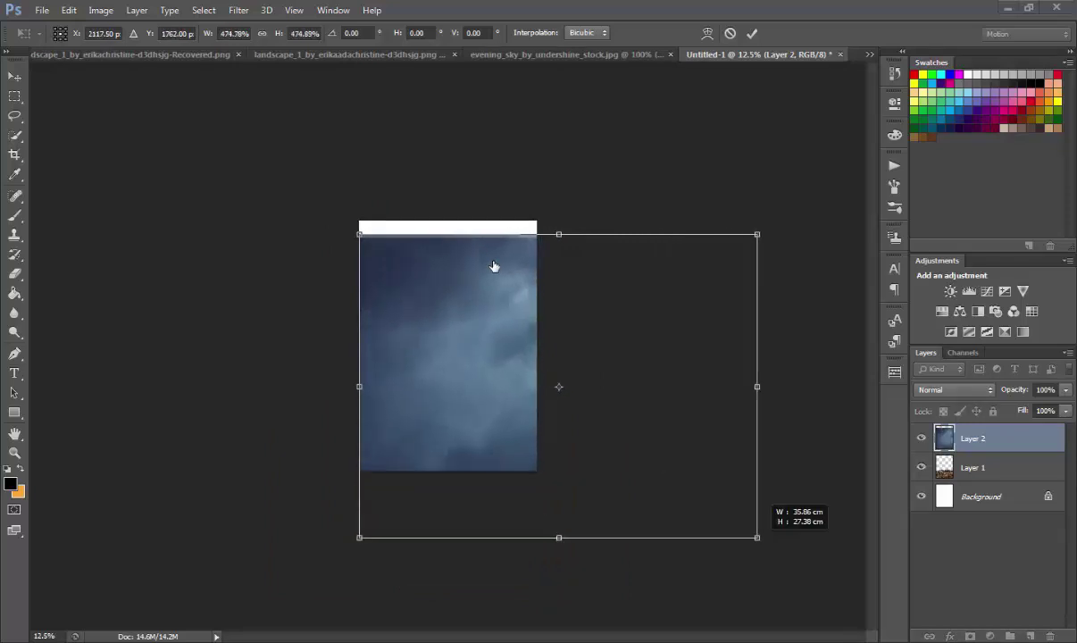
mouse_move(494, 266)
mouse_down()
mouse_move(354, 230)
mouse_move(320, 244)
mouse_up()
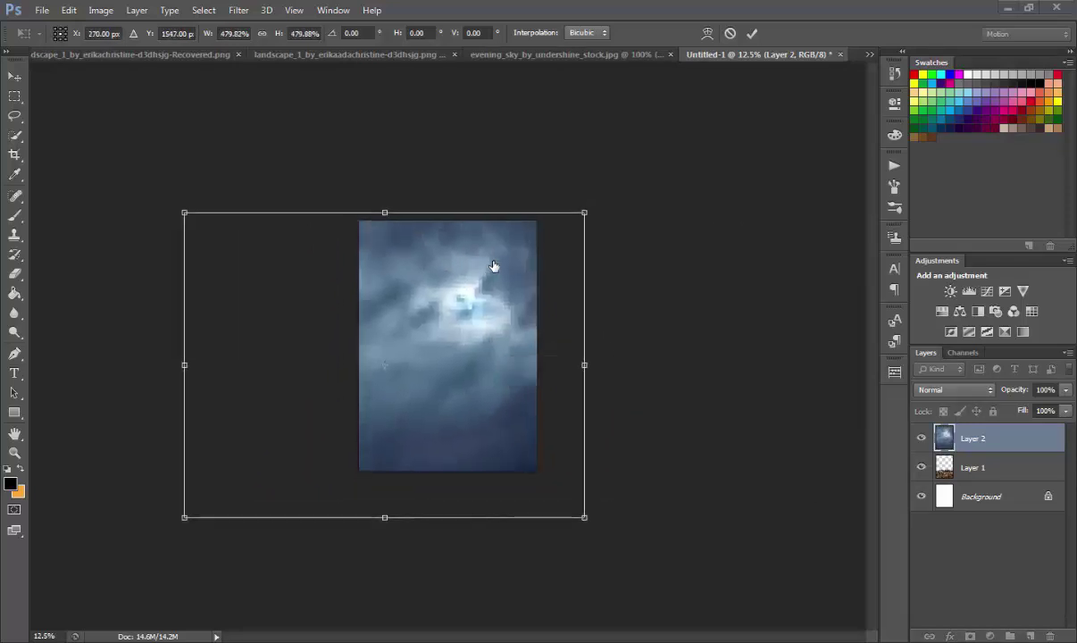
key(Return)
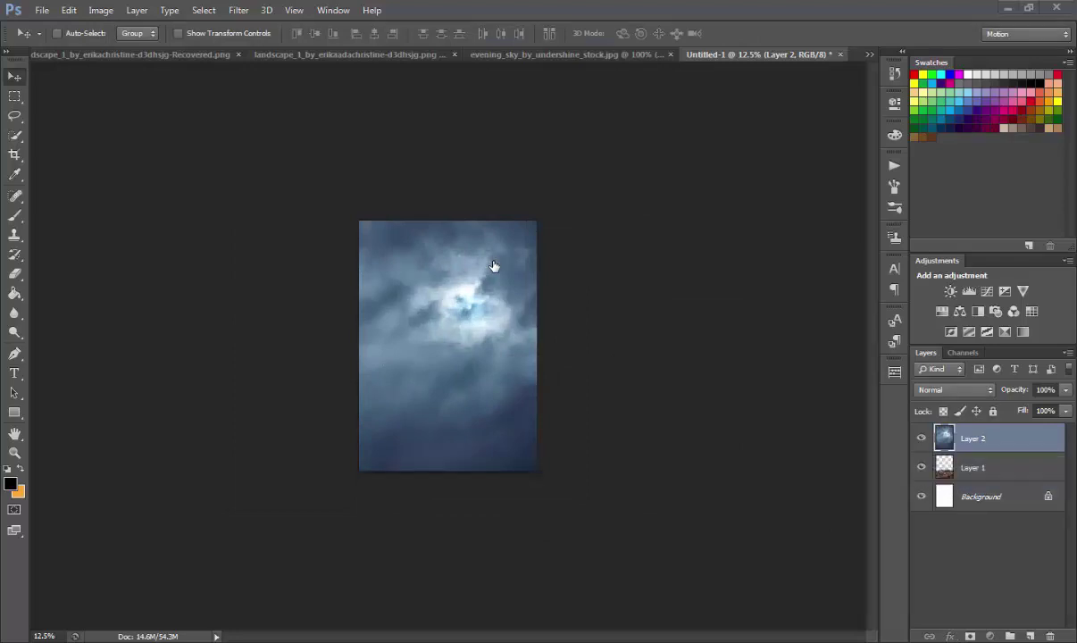
drag(973, 438, 973, 480)
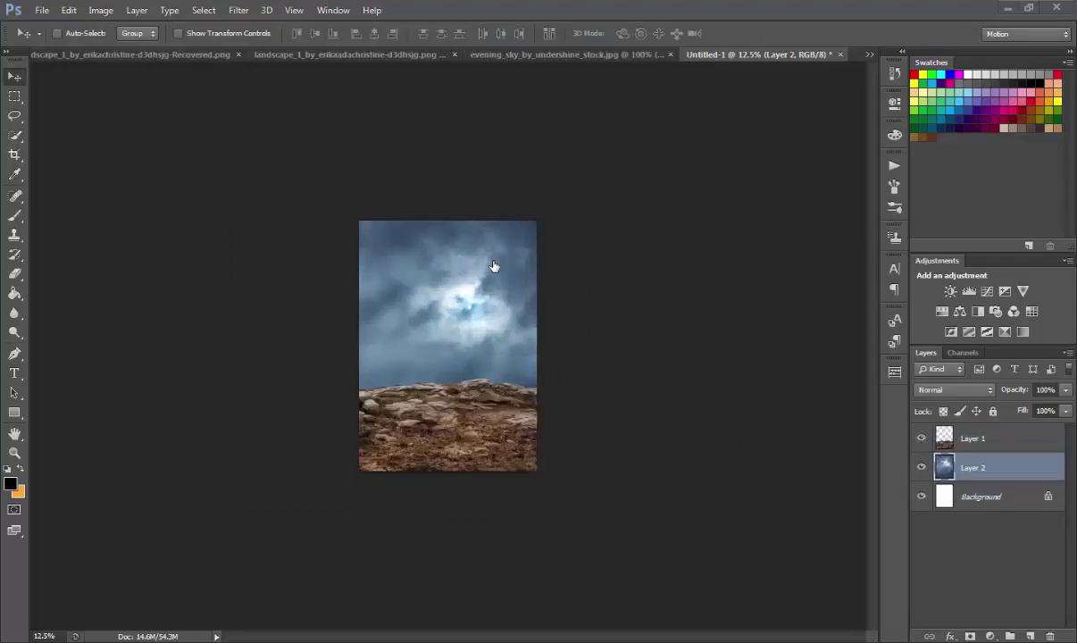
Re-scale the sky to about 129% with its bright cloud glow centred, then fit the canvas in view.
key(ctrl+plus)
key(ctrl+plus)
key(ctrl+plus)
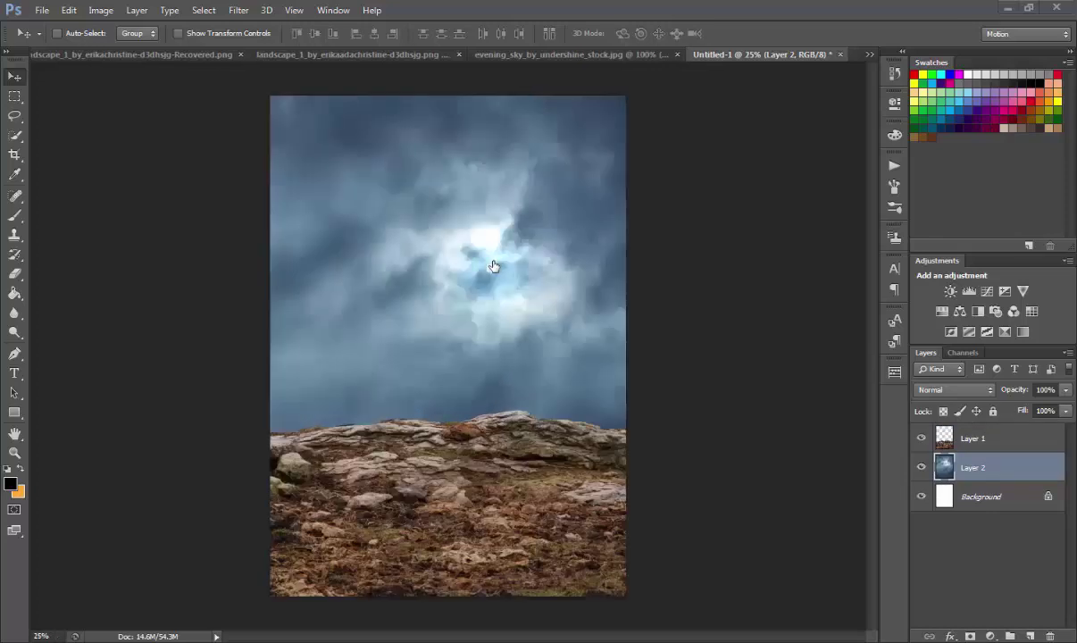
key(ctrl+t)
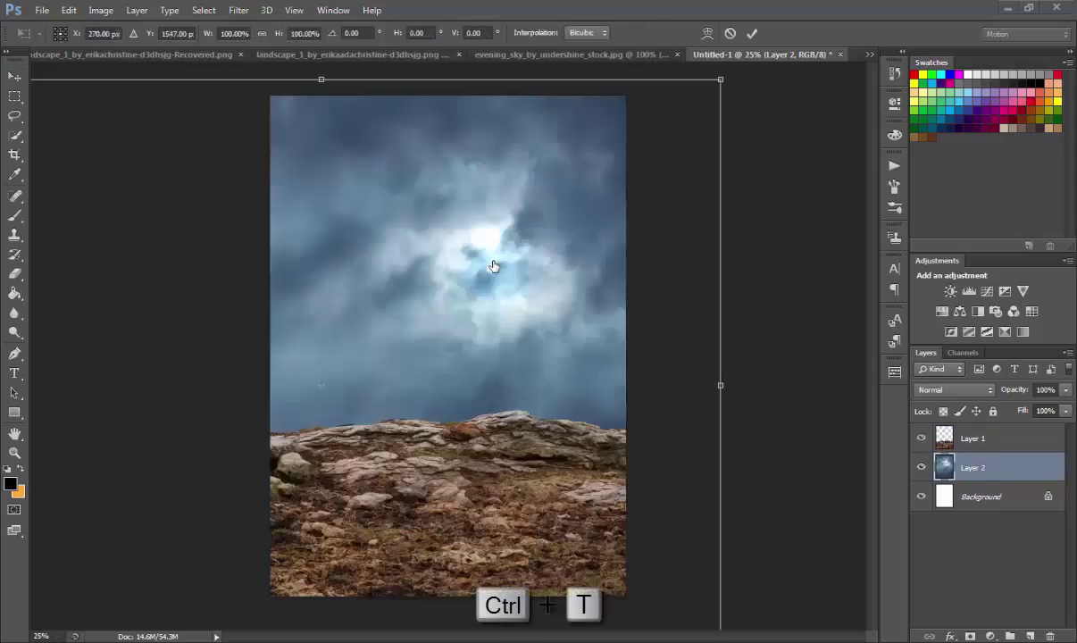
drag(493, 265, 480, 312)
drag(493, 266, 494, 266)
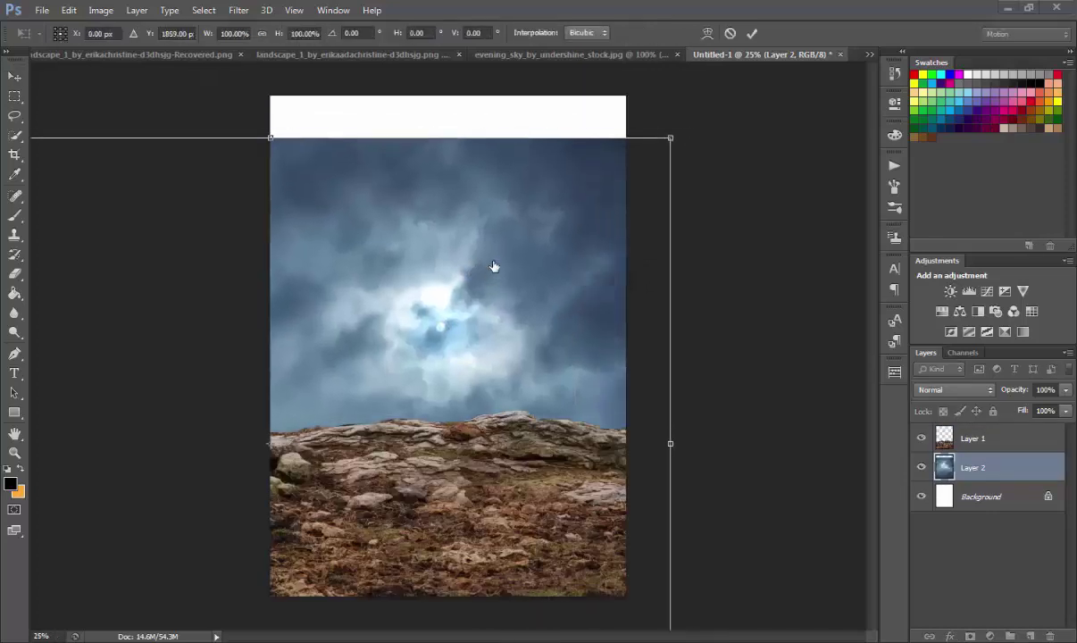
key(ctrl+minus)
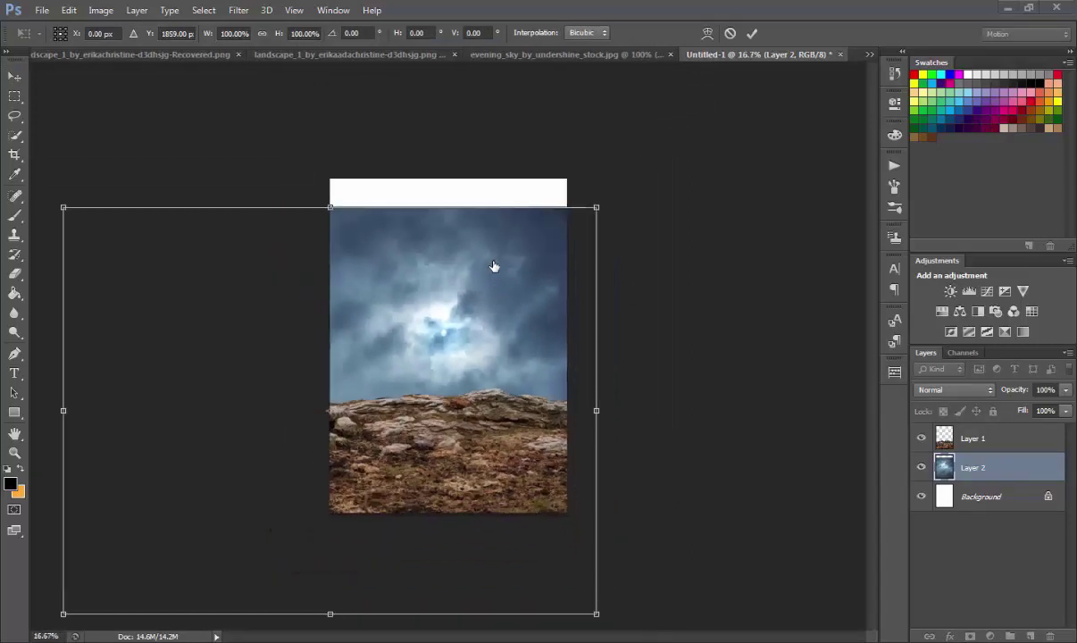
drag(597, 207, 711, 120)
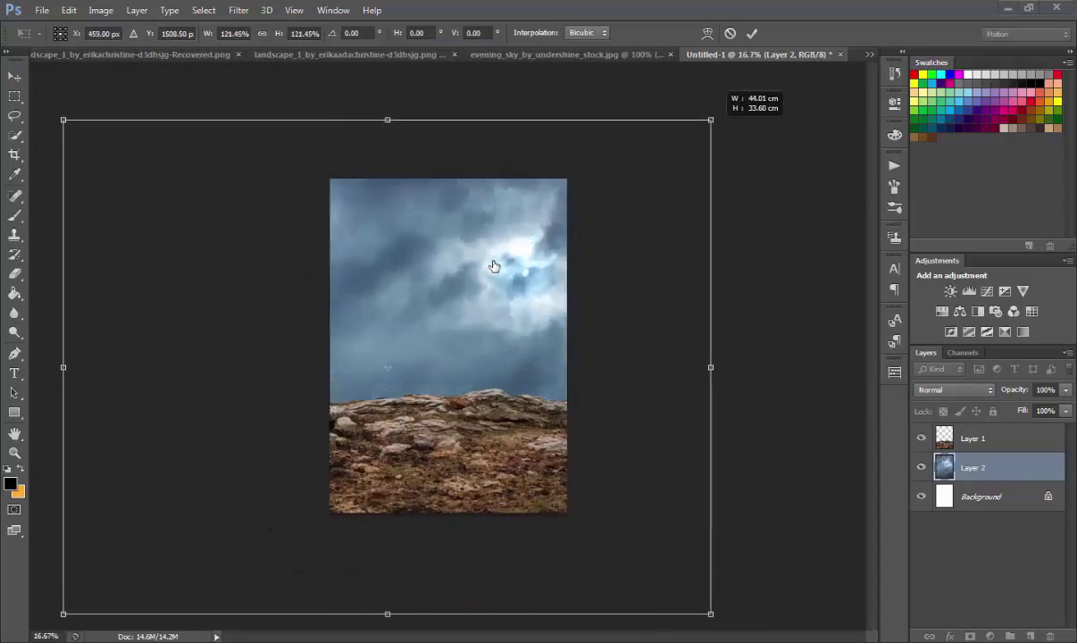
drag(711, 119, 751, 88)
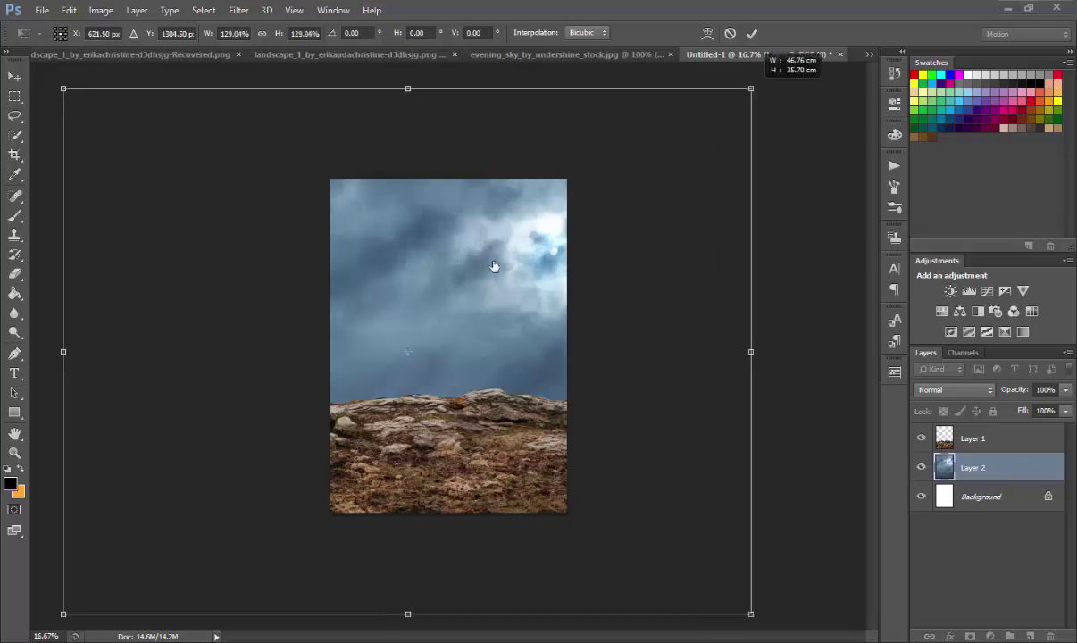
mouse_move(493, 267)
mouse_down()
mouse_move(413, 296)
mouse_move(401, 316)
mouse_up()
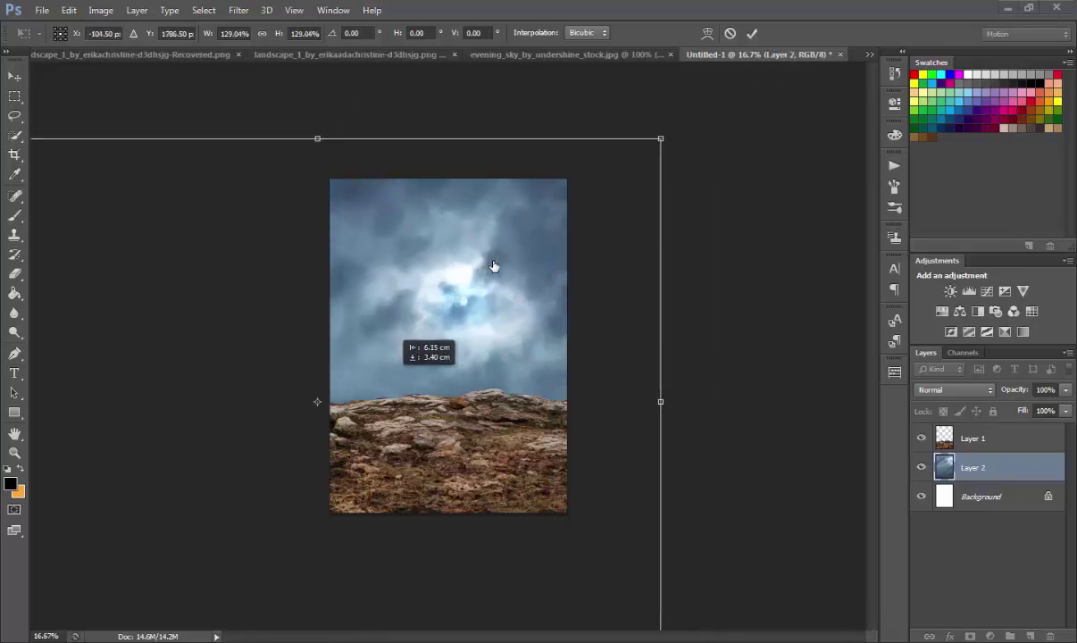
drag(494, 266, 486, 262)
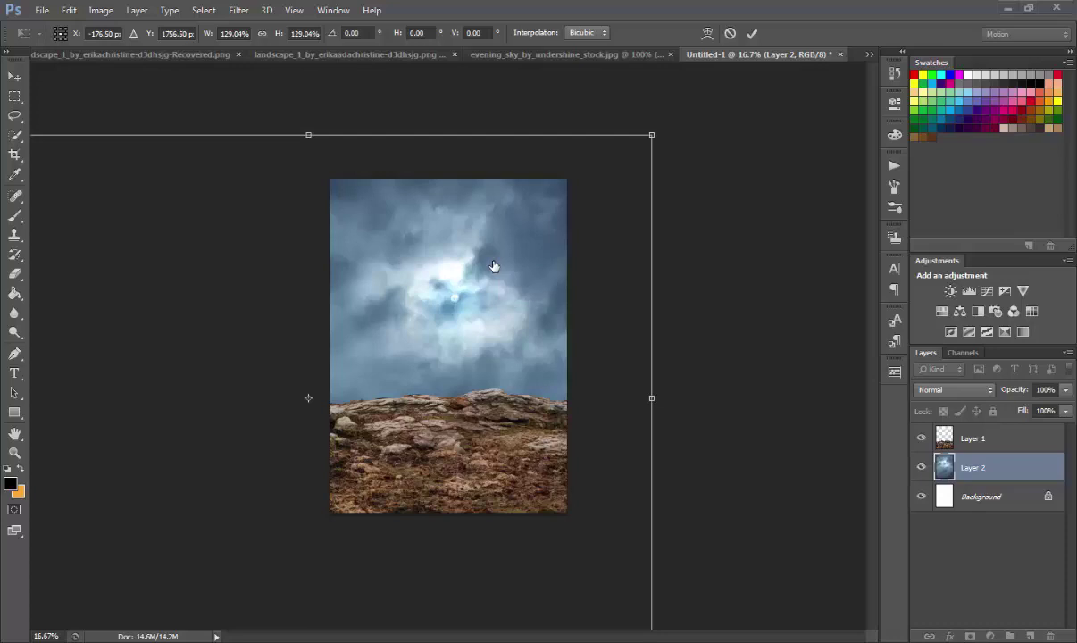
key(Return)
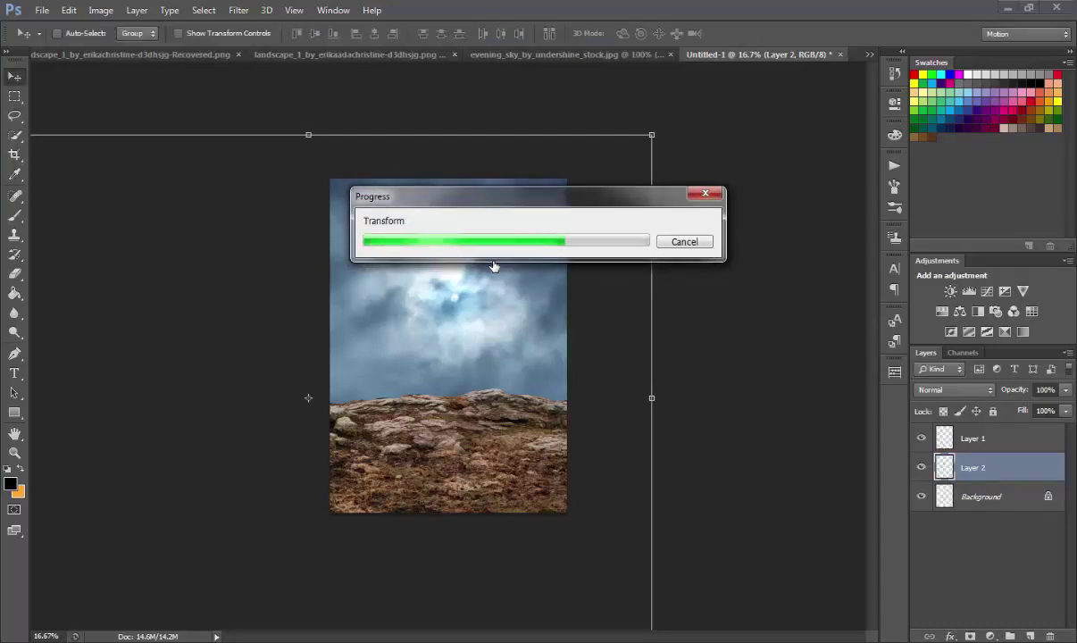
key(ctrl+0)
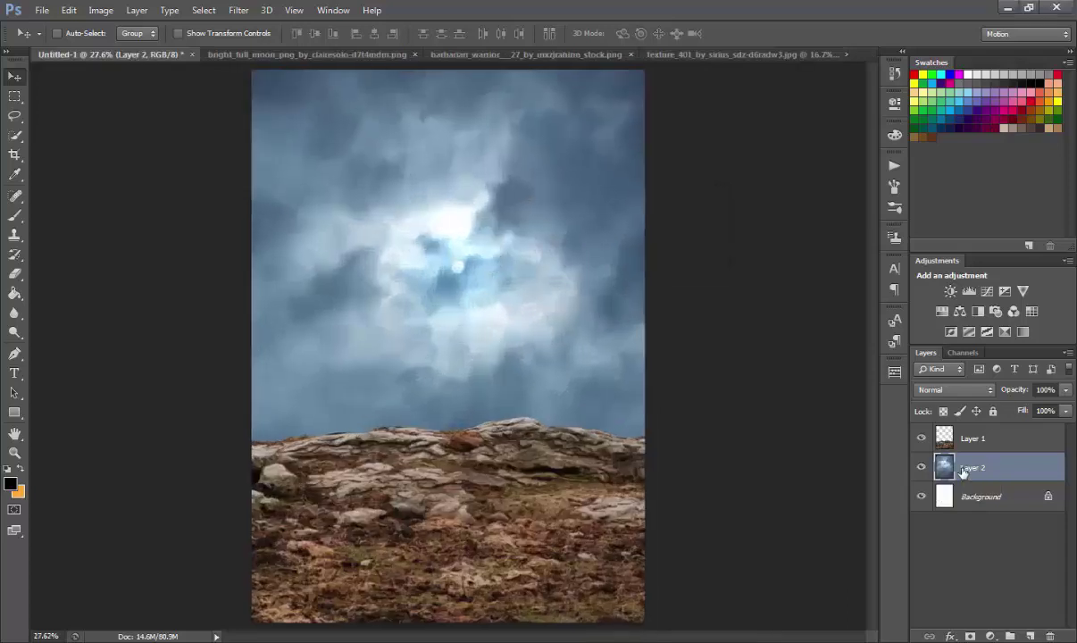
Apply Hue/Saturation to the sky layer with Saturation -59 and Lightness -16.
key(ctrl+u)
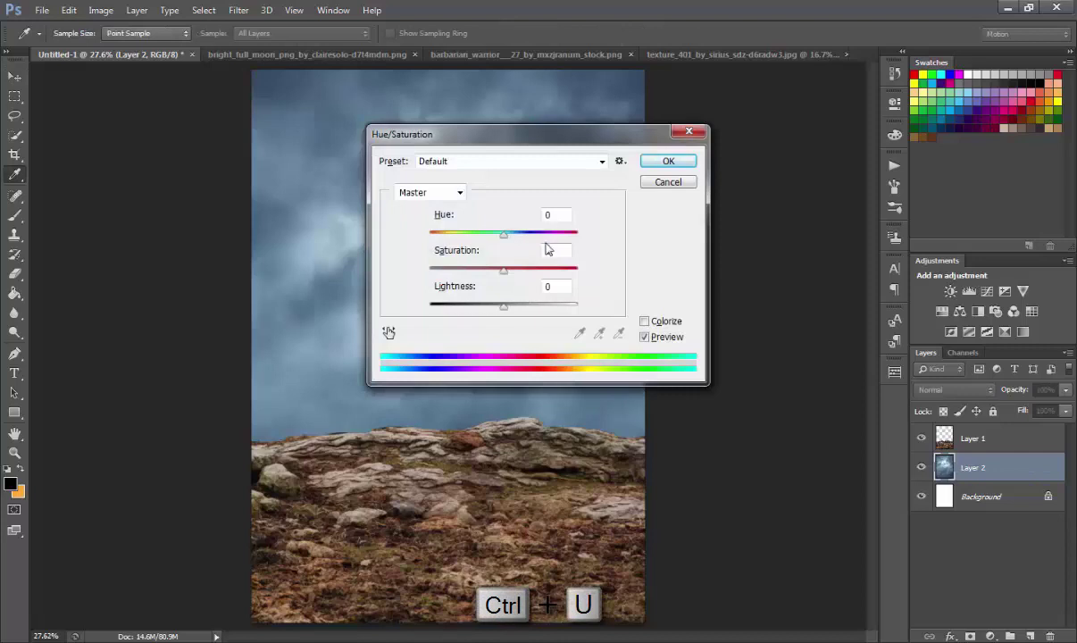
double_click(547, 250)
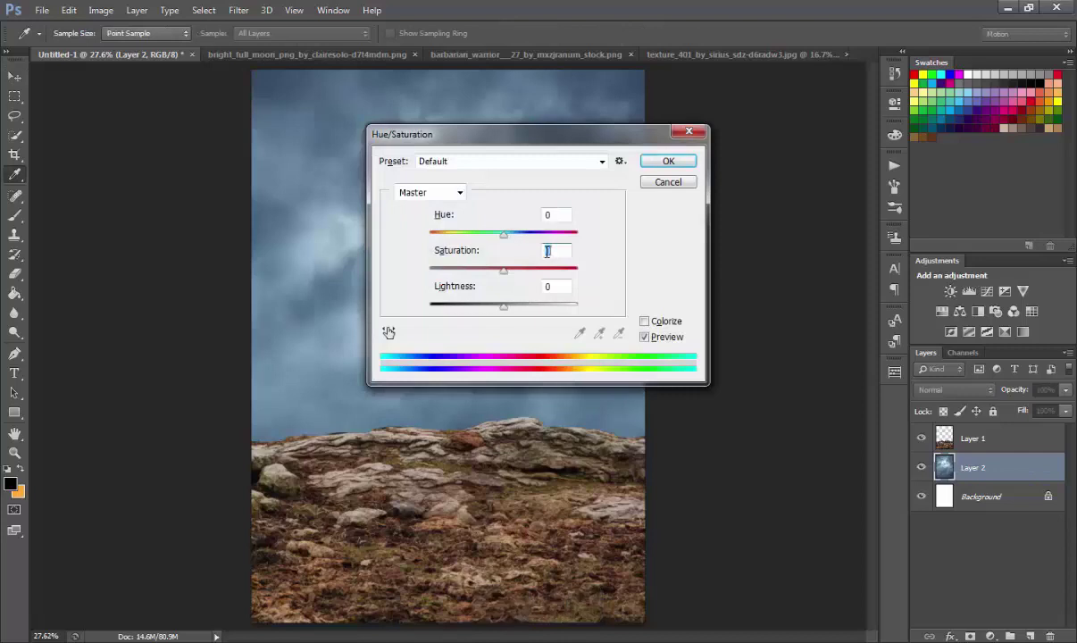
drag(503, 272, 459, 273)
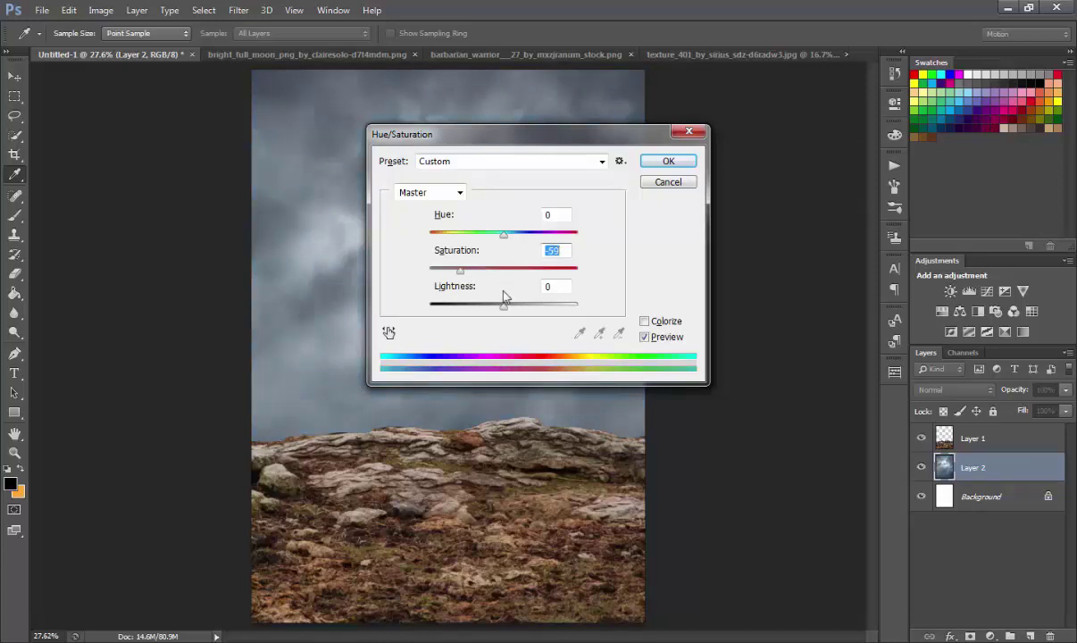
click(552, 286)
drag(506, 309, 492, 311)
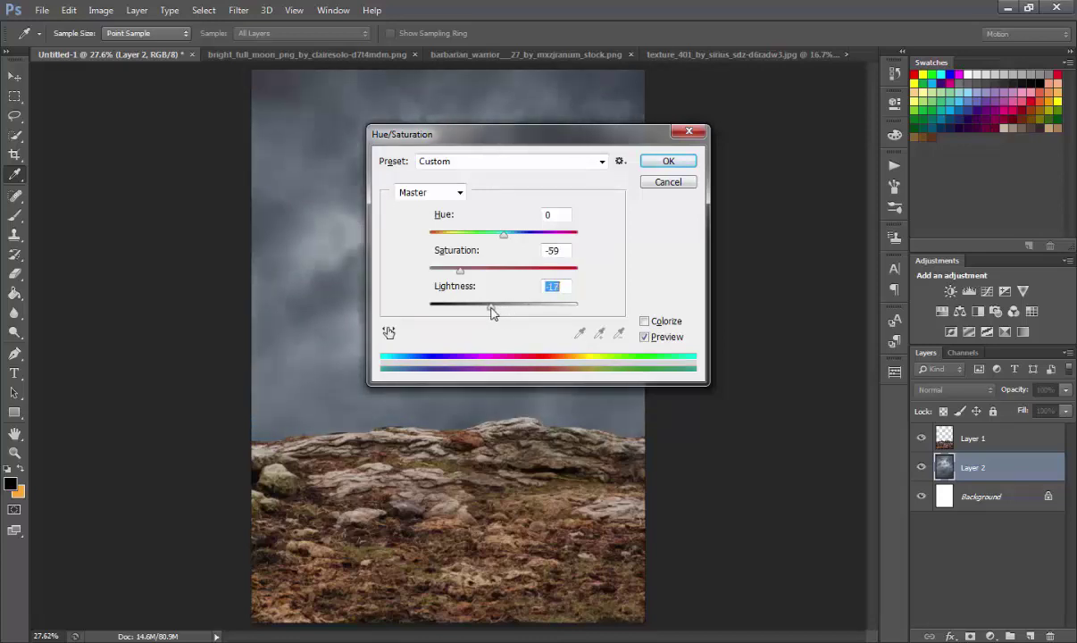
click(668, 160)
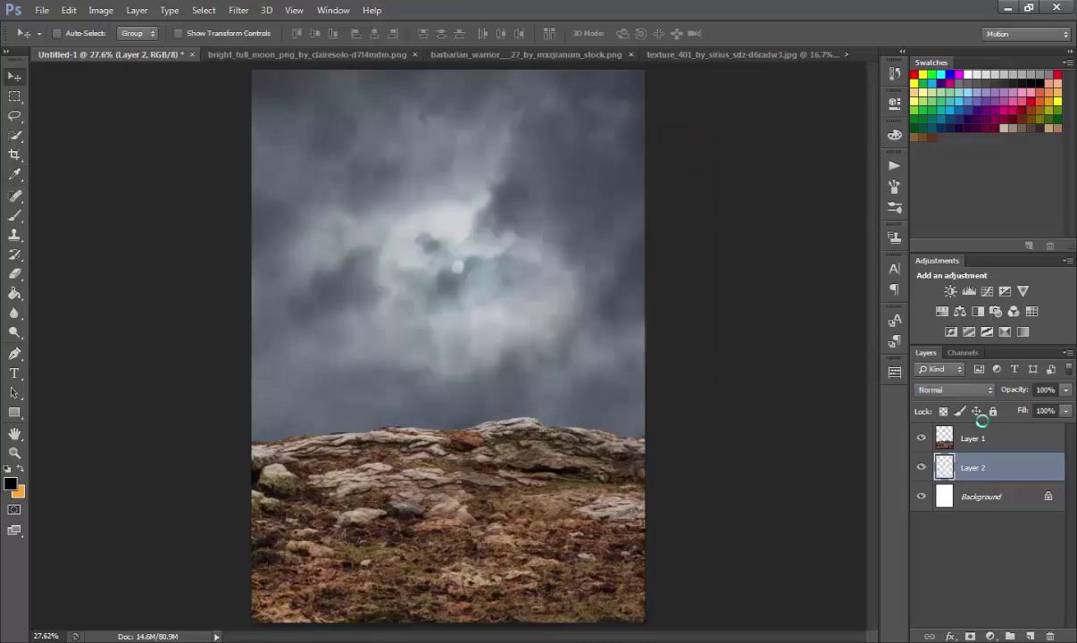
click(962, 442)
Apply Hue/Saturation to the rocky ground with Saturation -42 and Lightness -29.
key(ctrl+u)
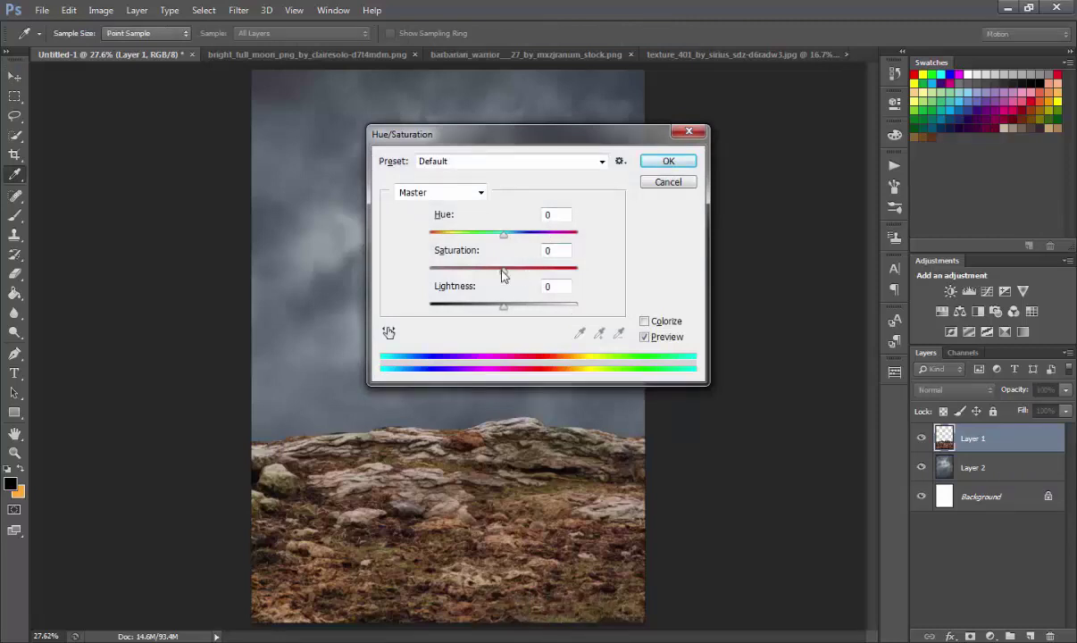
mouse_move(502, 268)
mouse_down()
mouse_move(474, 275)
mouse_move(493, 310)
mouse_move(483, 309)
mouse_up()
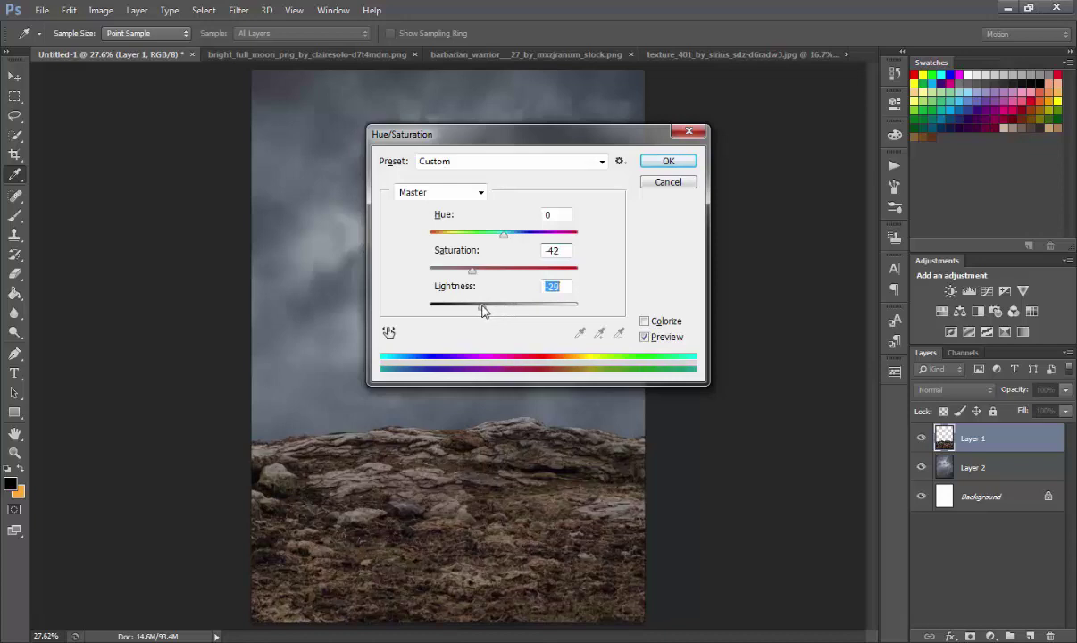
click(667, 161)
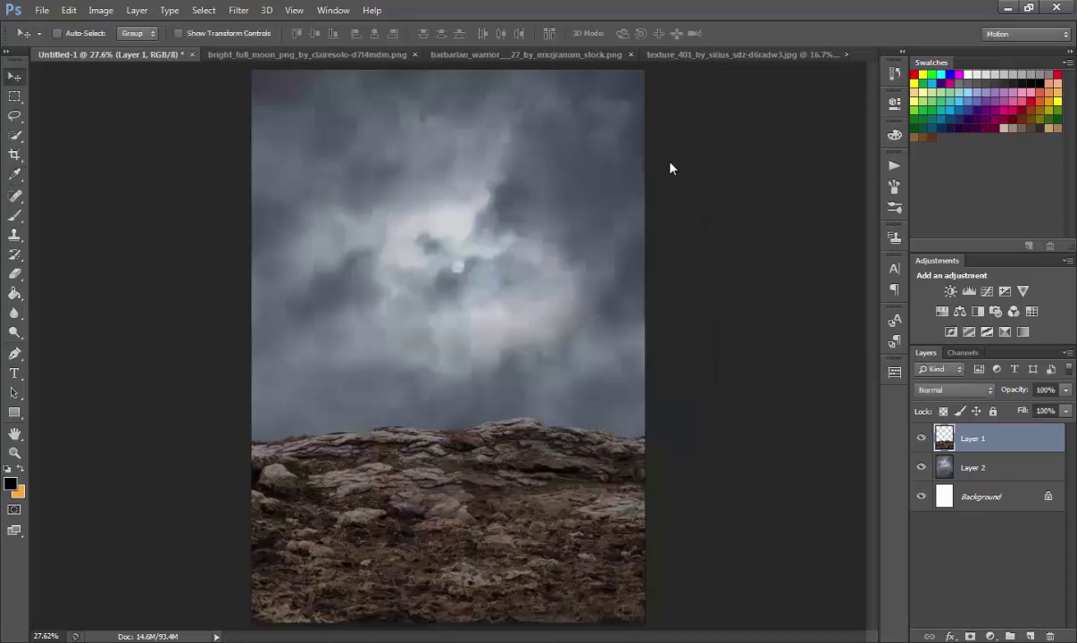
click(989, 636)
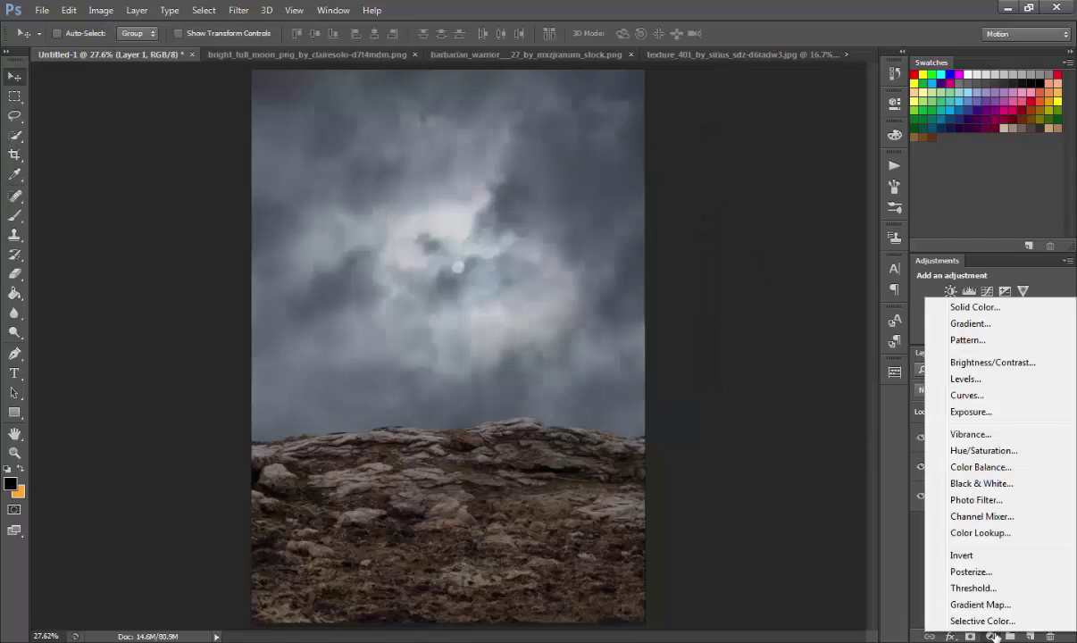
Add a Curves layer lifting input 150 to 188, clip it to the rocks, and invert its mask.
click(966, 395)
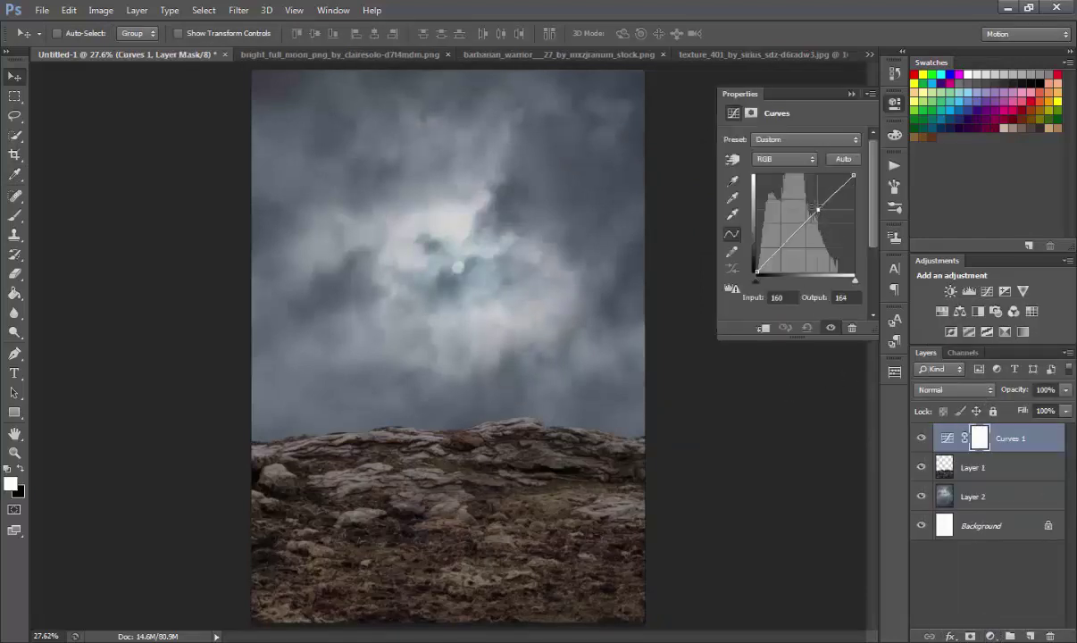
drag(814, 212, 812, 200)
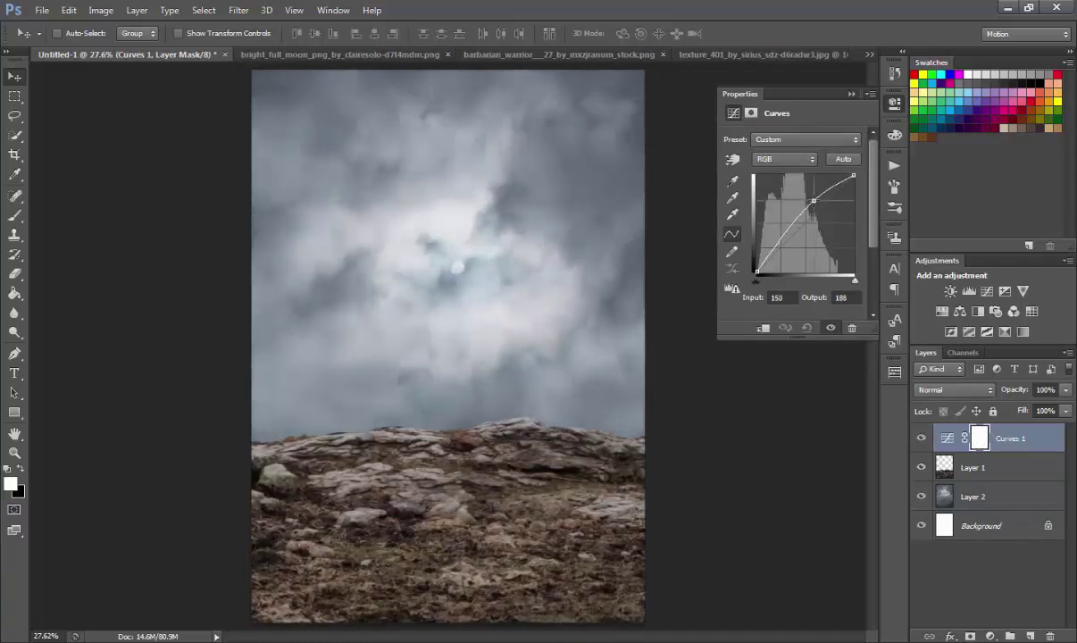
click(762, 329)
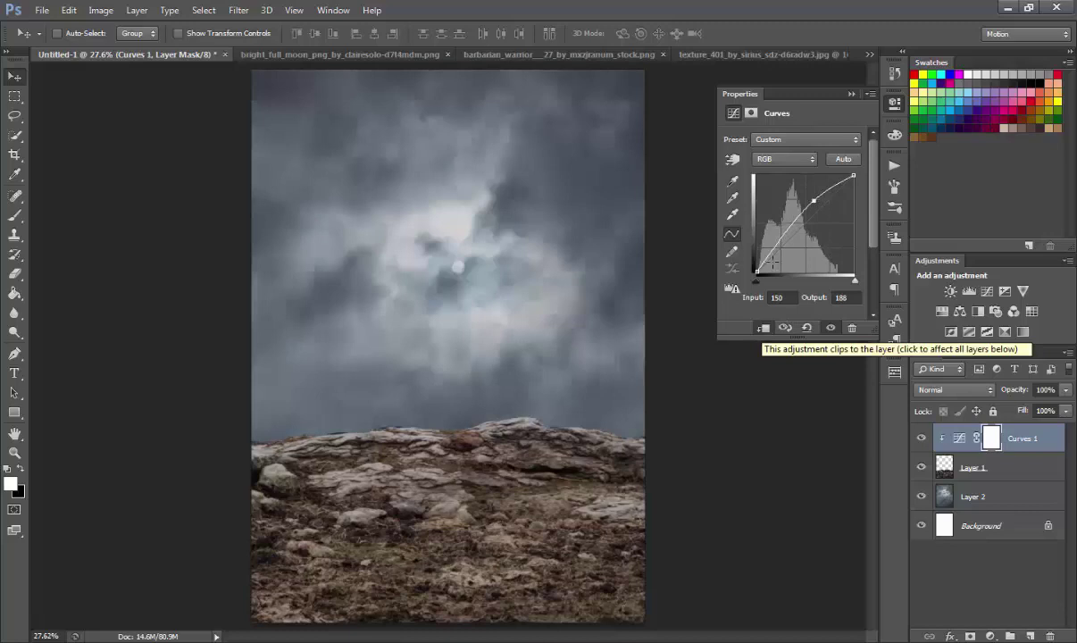
click(849, 95)
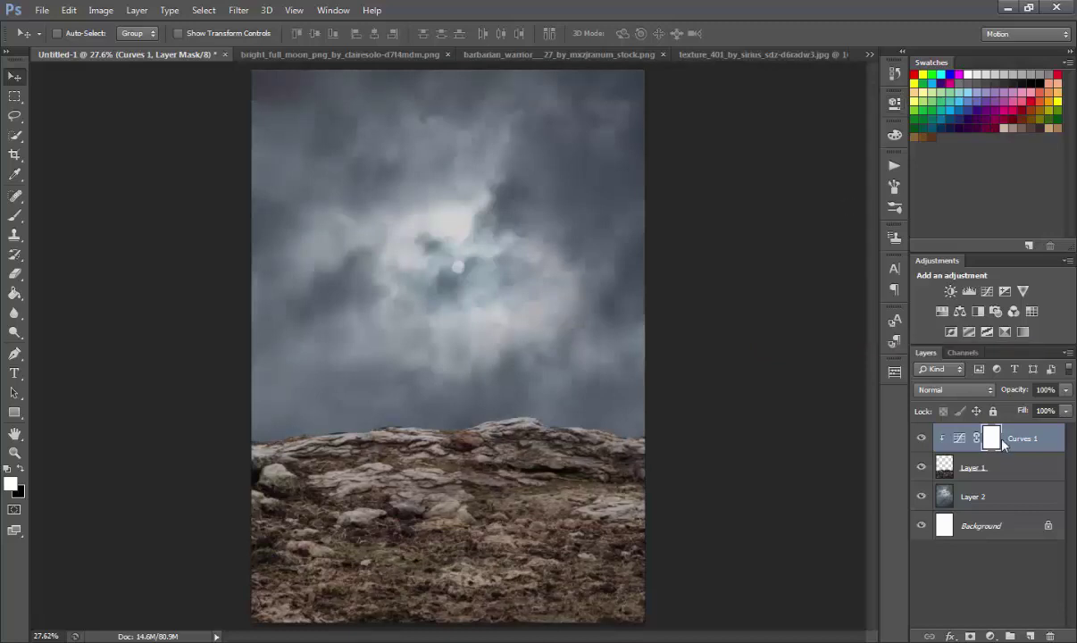
key(ctrl+i)
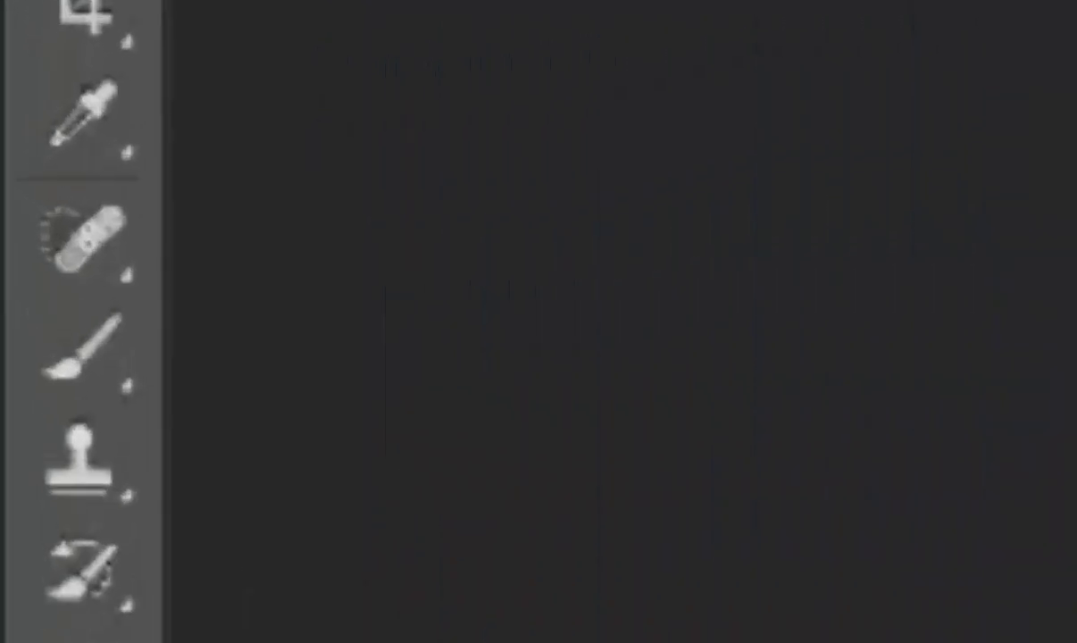
Set up the Brush with 62% opacity, 79% flow and white as the foreground colour.
click(68, 320)
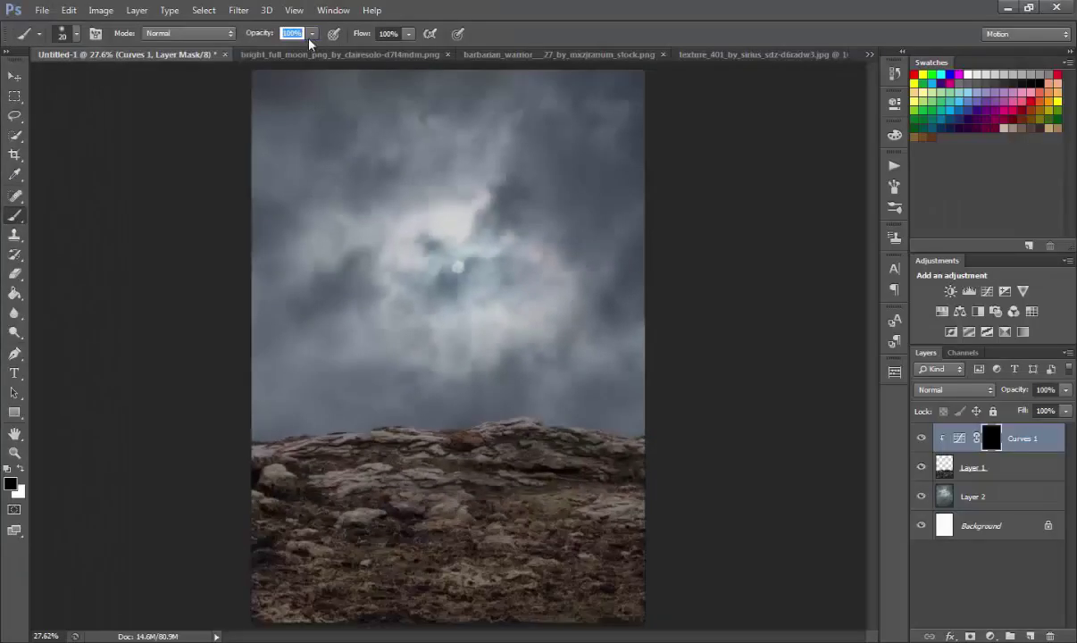
click(312, 34)
drag(314, 49, 265, 49)
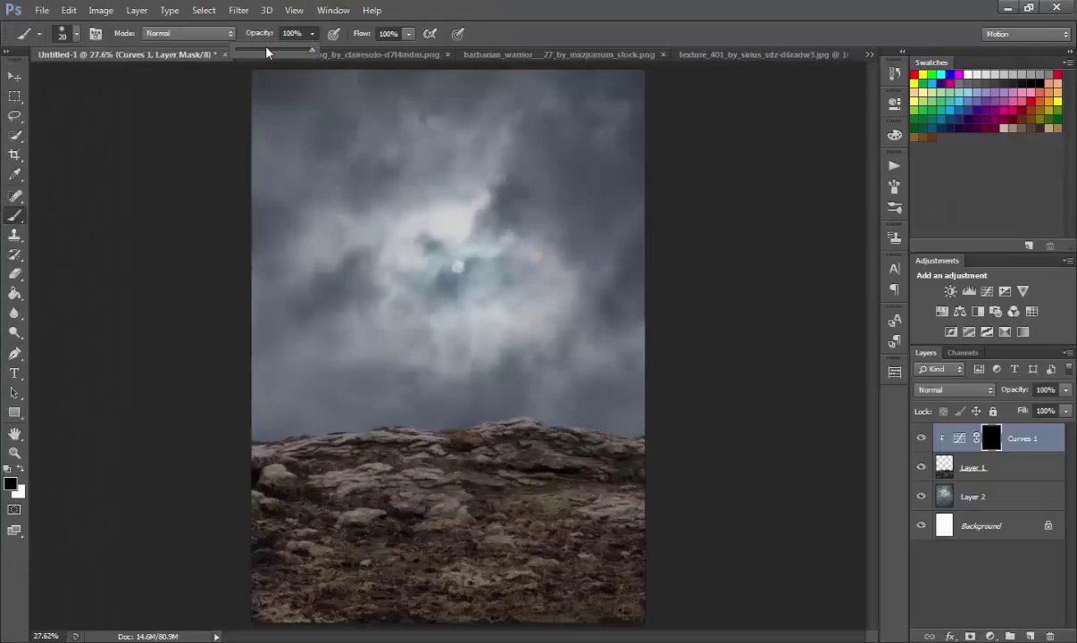
click(408, 34)
drag(411, 49, 394, 50)
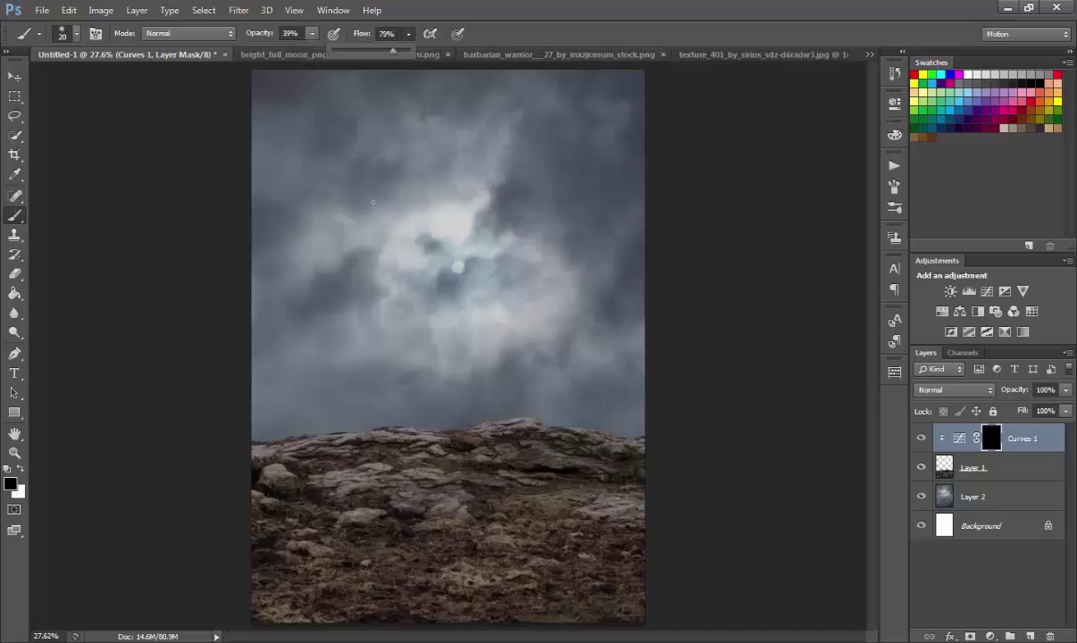
click(356, 330)
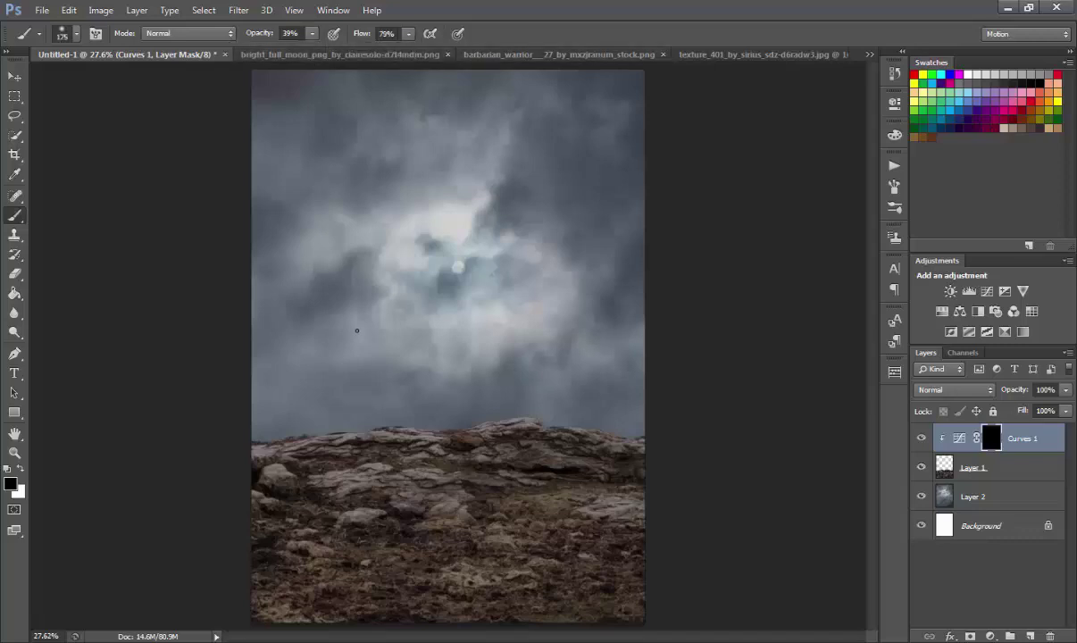
key(ctrl+plus)
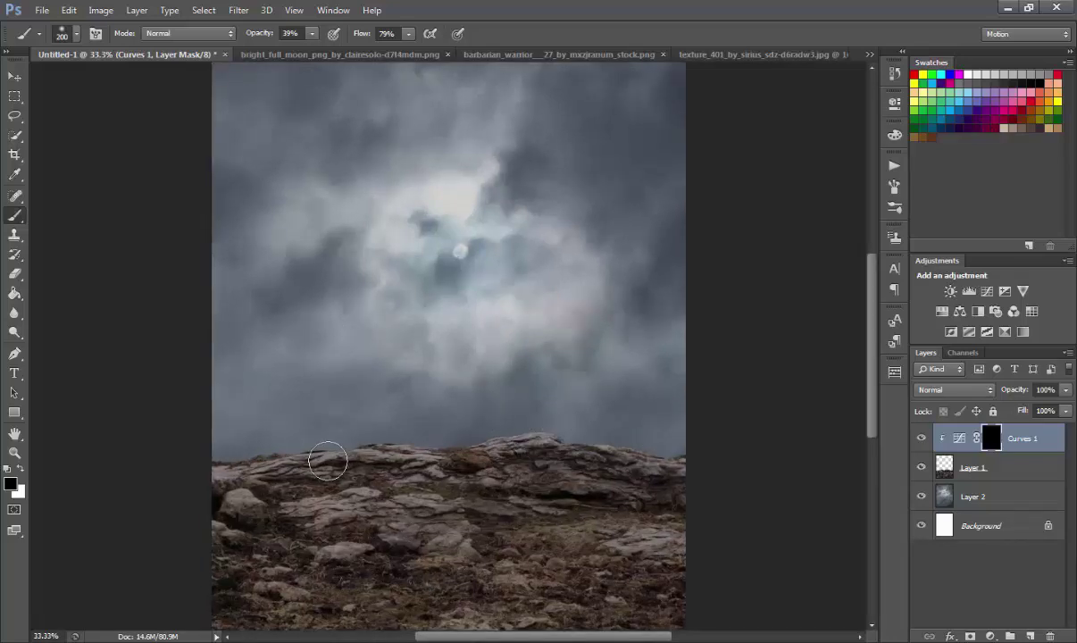
click(20, 468)
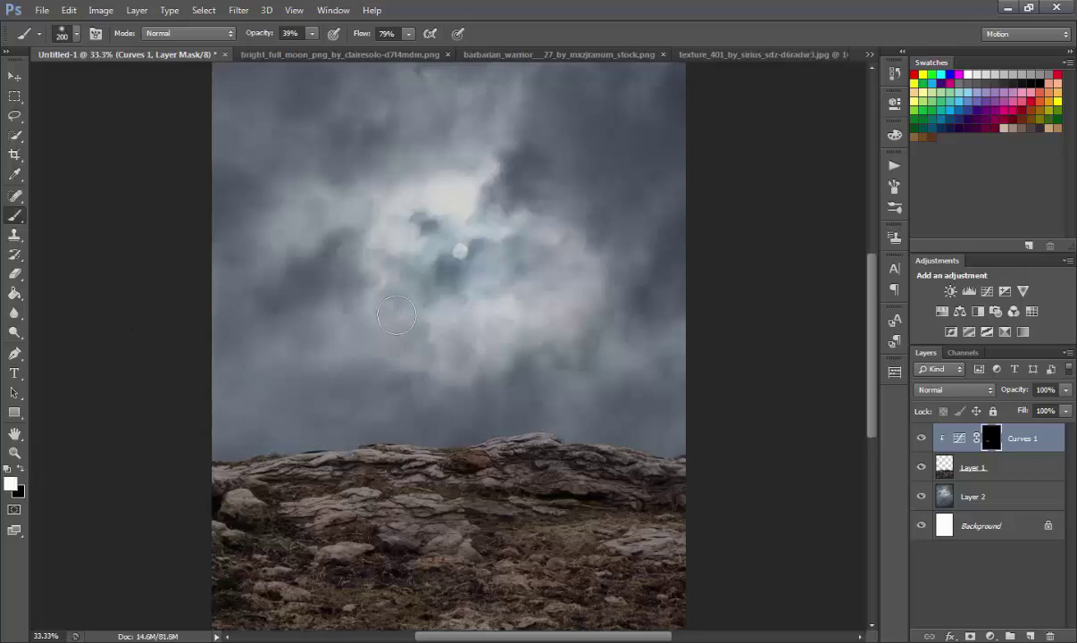
drag(314, 34, 328, 48)
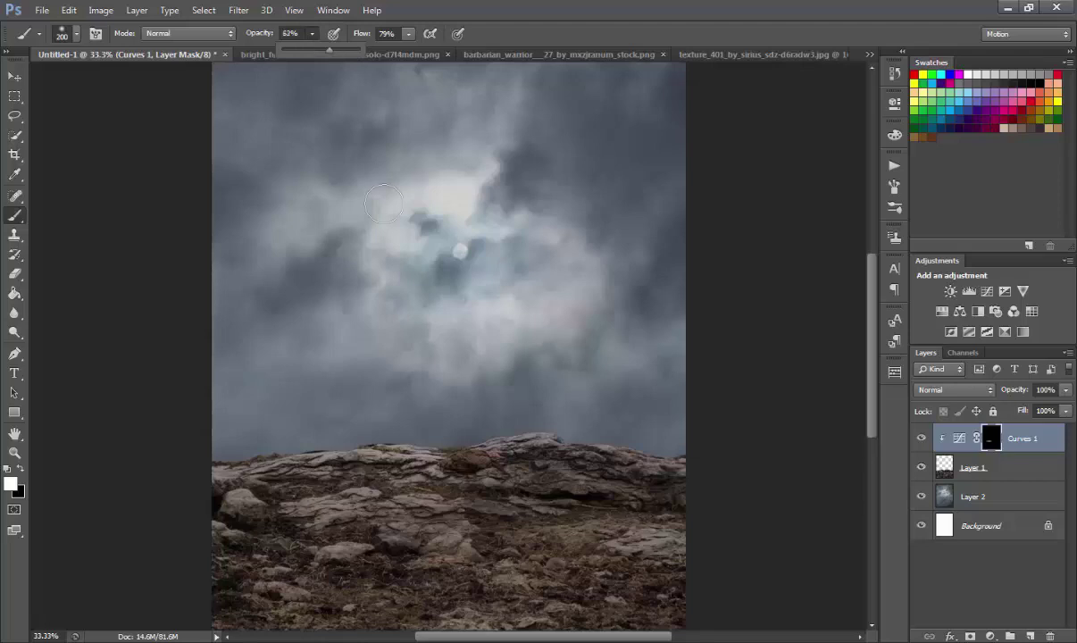
Paint white along the rocky horizon crest on the Curves 1 mask, toggling the layer to compare.
mouse_move(375, 438)
mouse_down()
mouse_move(615, 457)
mouse_move(524, 438)
mouse_move(315, 446)
mouse_move(337, 455)
mouse_move(374, 433)
mouse_move(478, 433)
mouse_move(543, 450)
mouse_move(656, 451)
mouse_up()
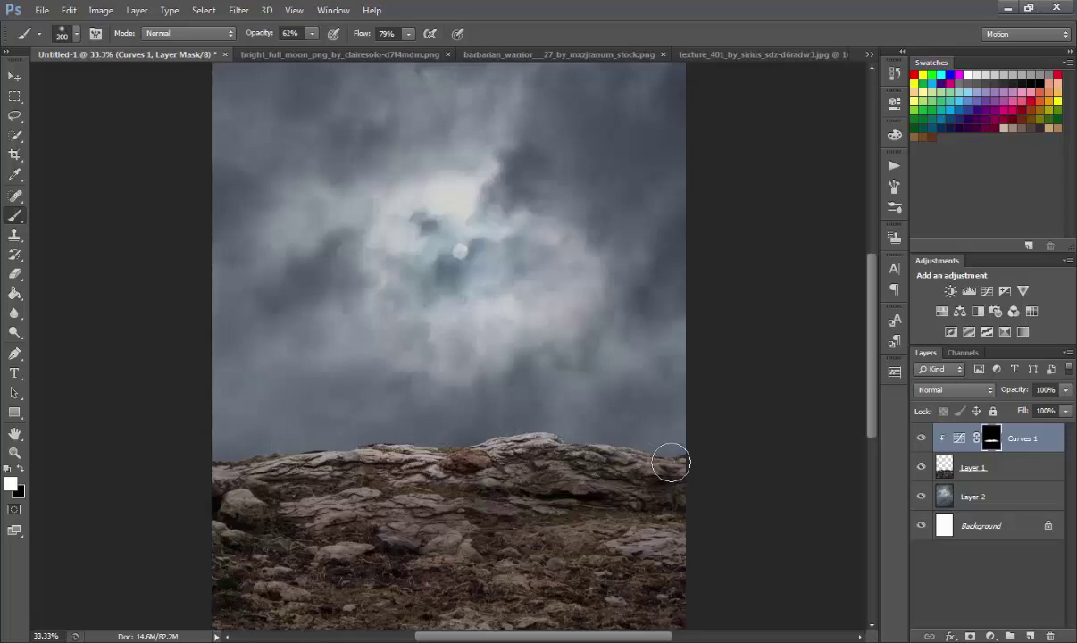
mouse_move(365, 452)
mouse_down()
mouse_move(241, 452)
mouse_move(326, 440)
mouse_move(415, 447)
mouse_up()
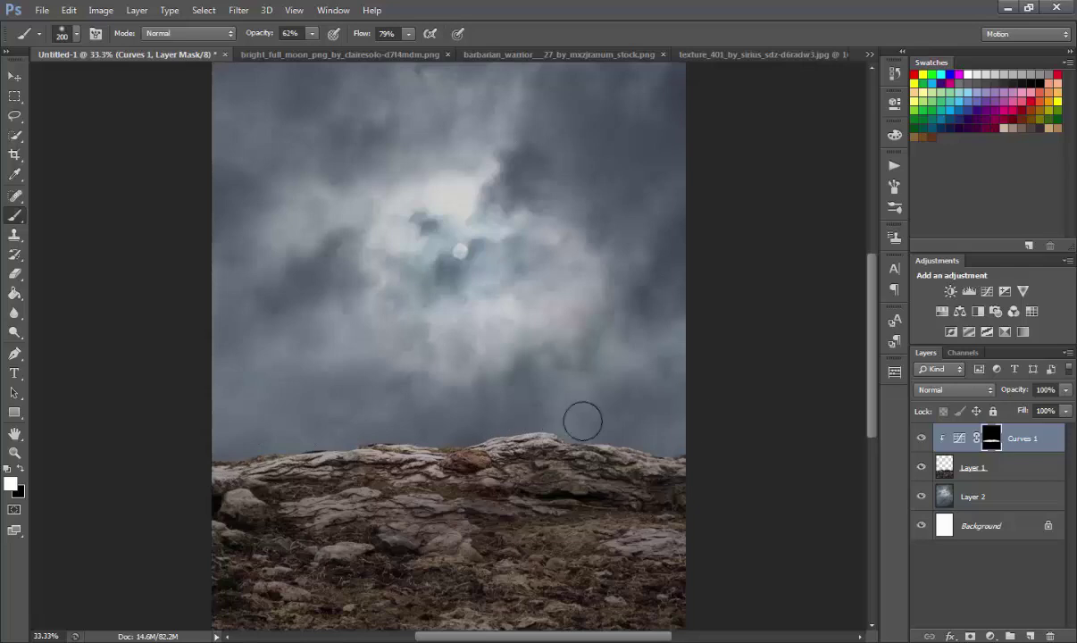
click(922, 439)
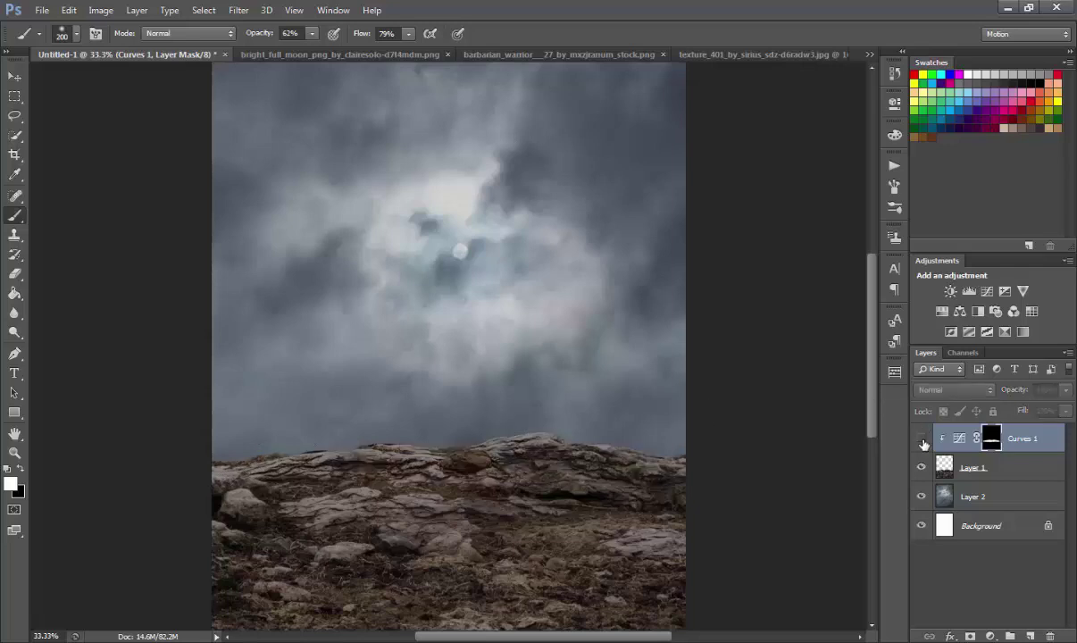
click(922, 439)
click(922, 439)
click(923, 443)
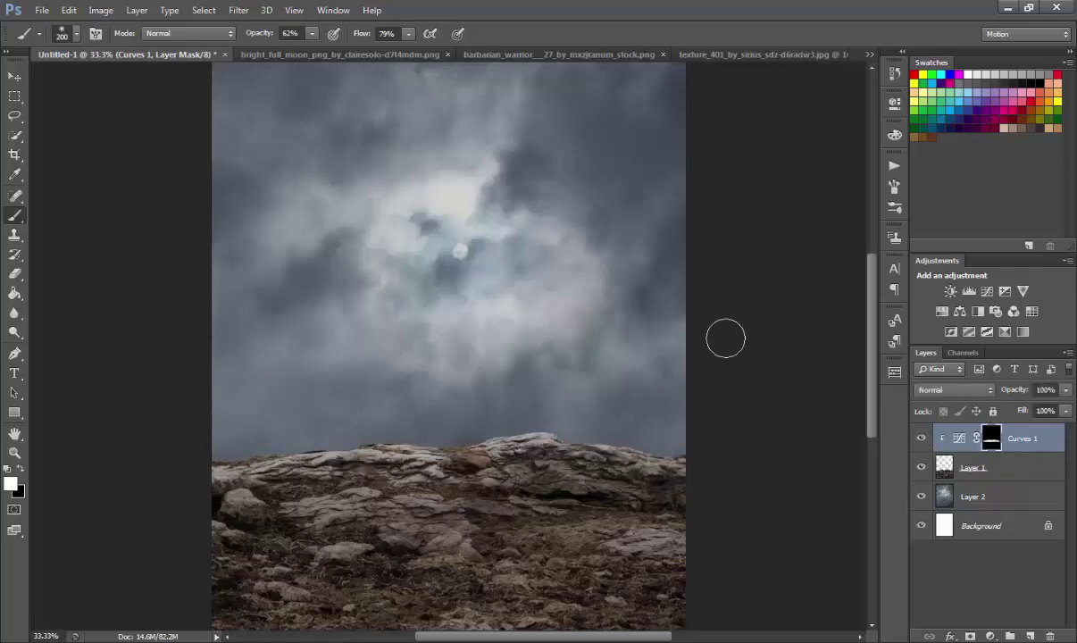
Drag the moon image into the composite as Layer 3, released from the clipping group.
key(v)
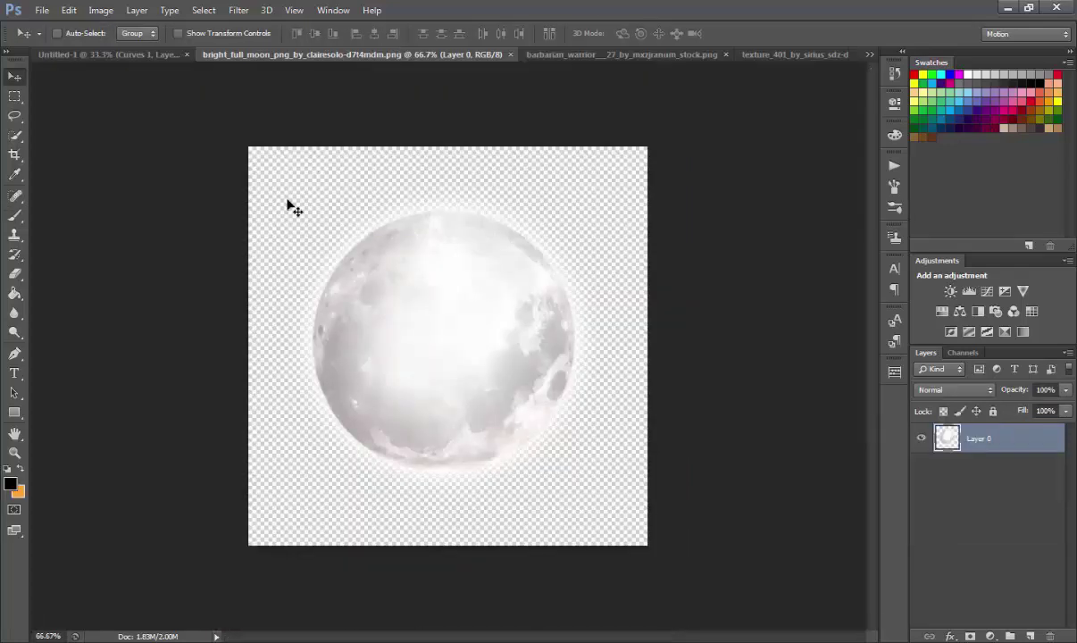
drag(289, 208, 255, 155)
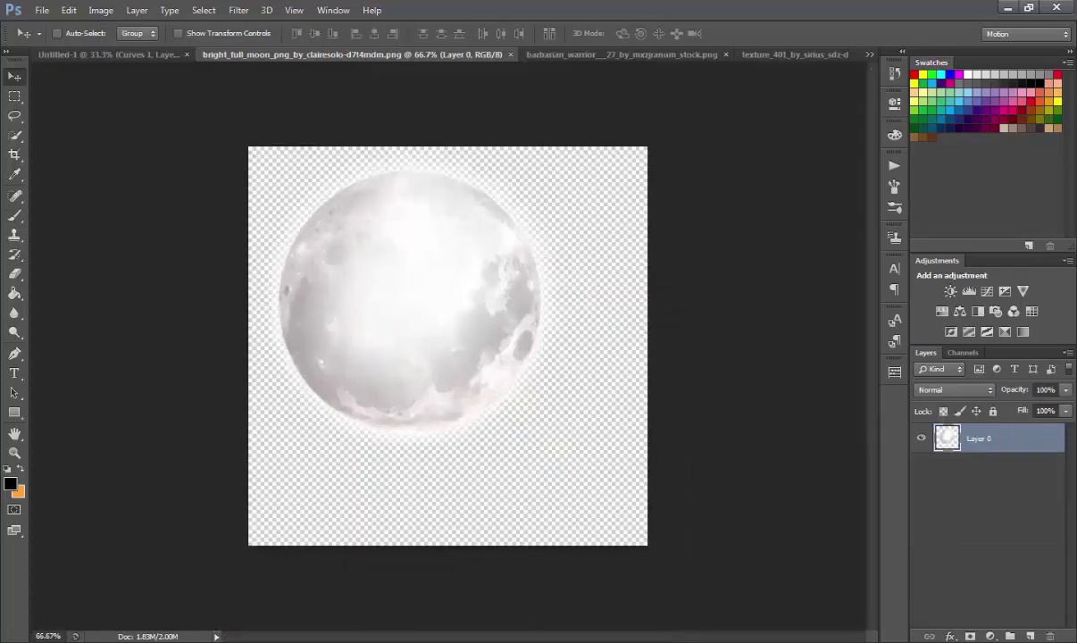
drag(259, 138, 427, 228)
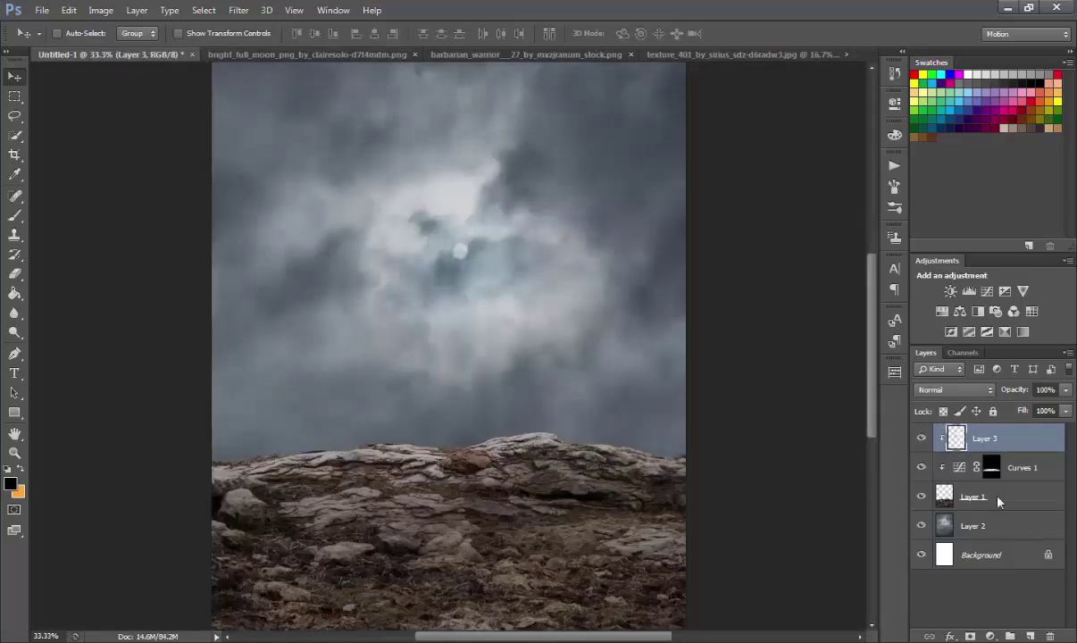
key(ctrl+alt+g)
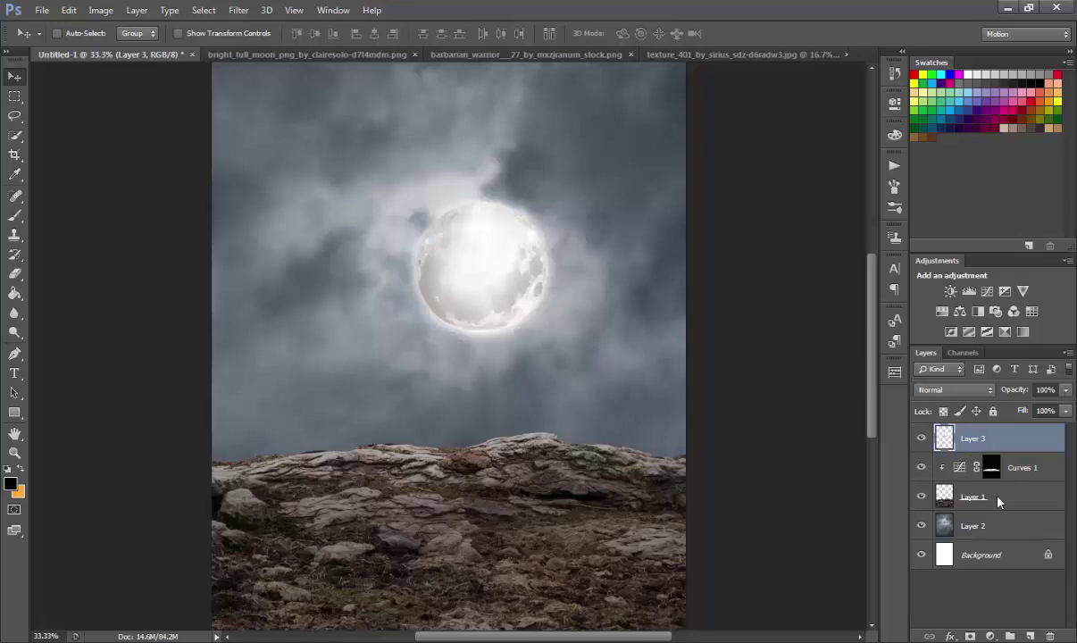
Enlarge the moon to about 157% and centre it in the sky above the ridge.
key(ctrl+t)
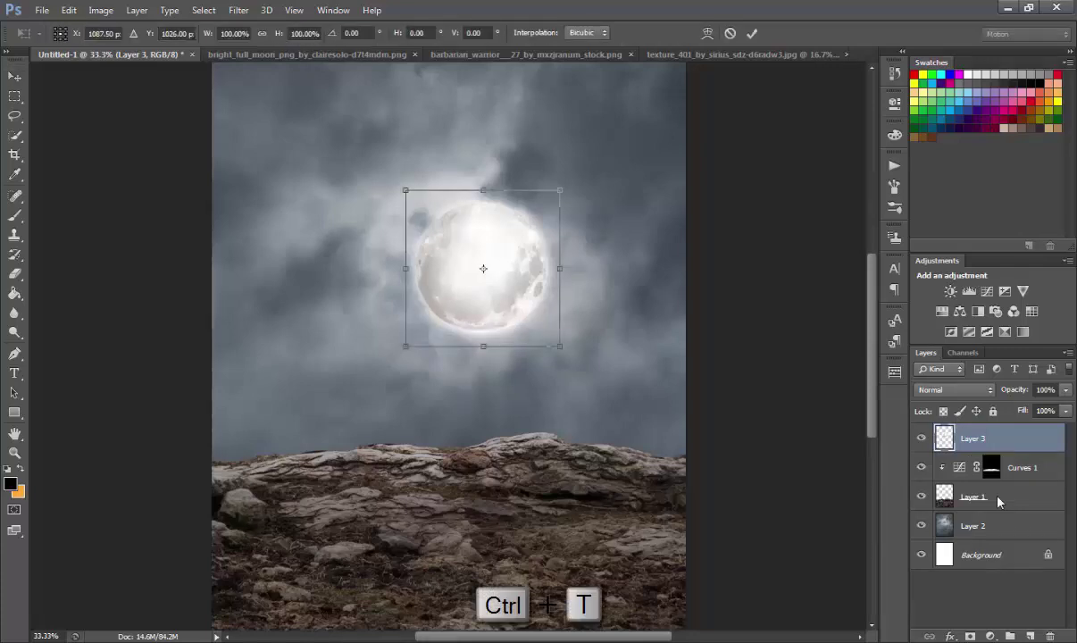
key(ctrl+minus)
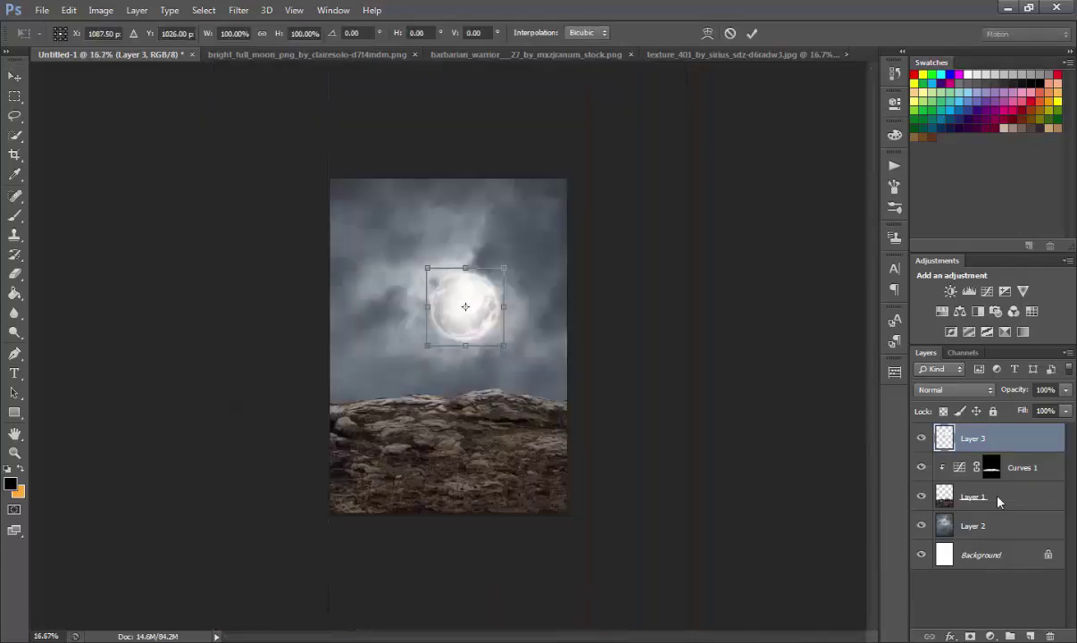
drag(504, 268, 561, 209)
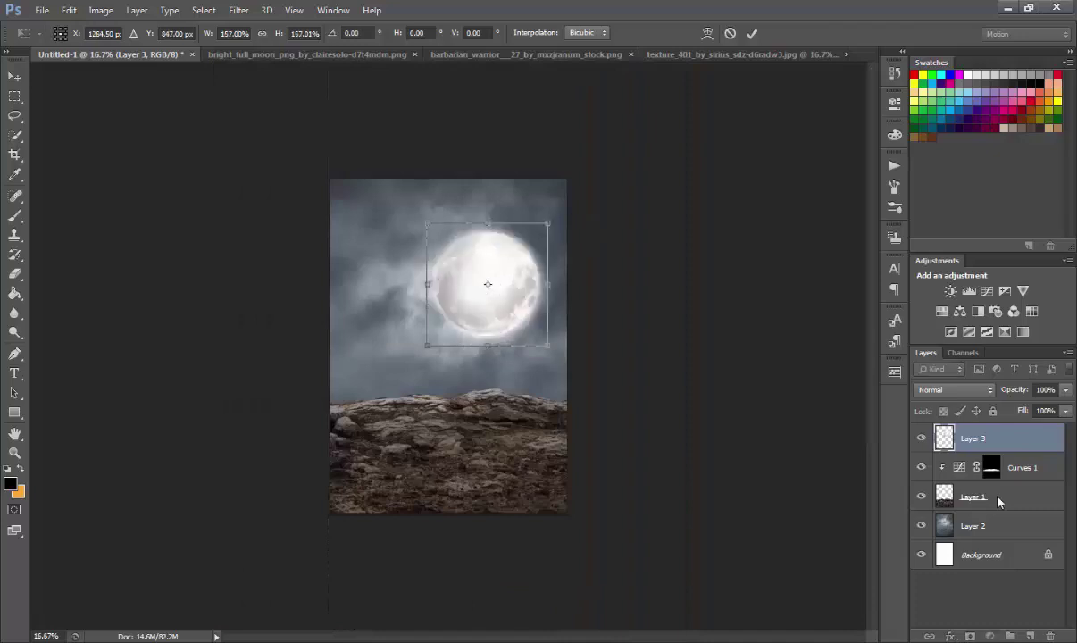
key(Return)
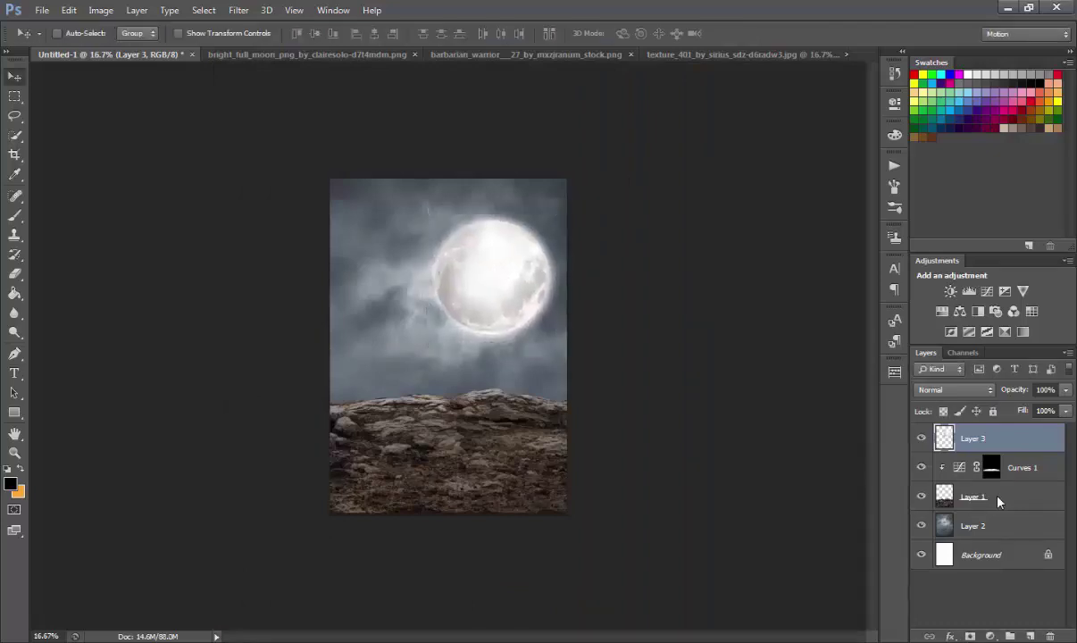
drag(505, 260, 468, 282)
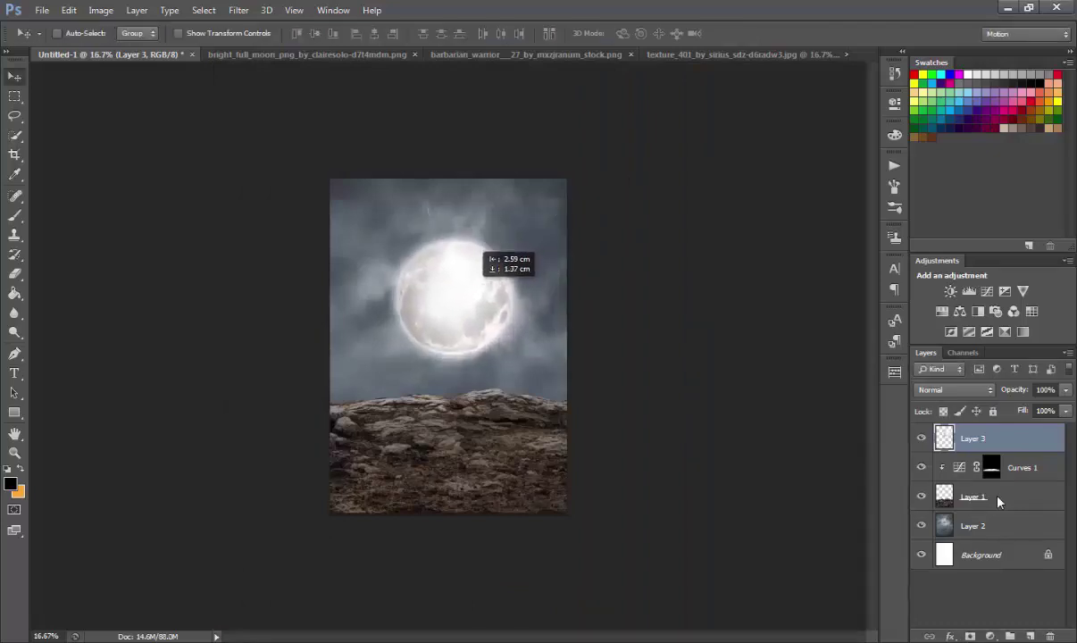
key(ctrl+plus)
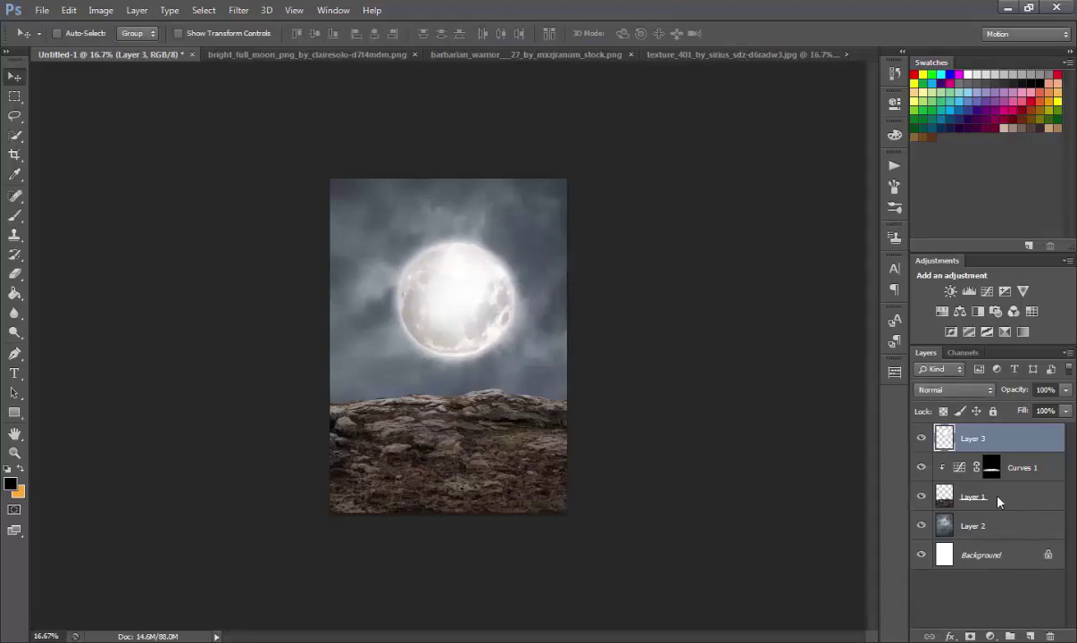
key(ctrl+plus)
key(ctrl+plus)
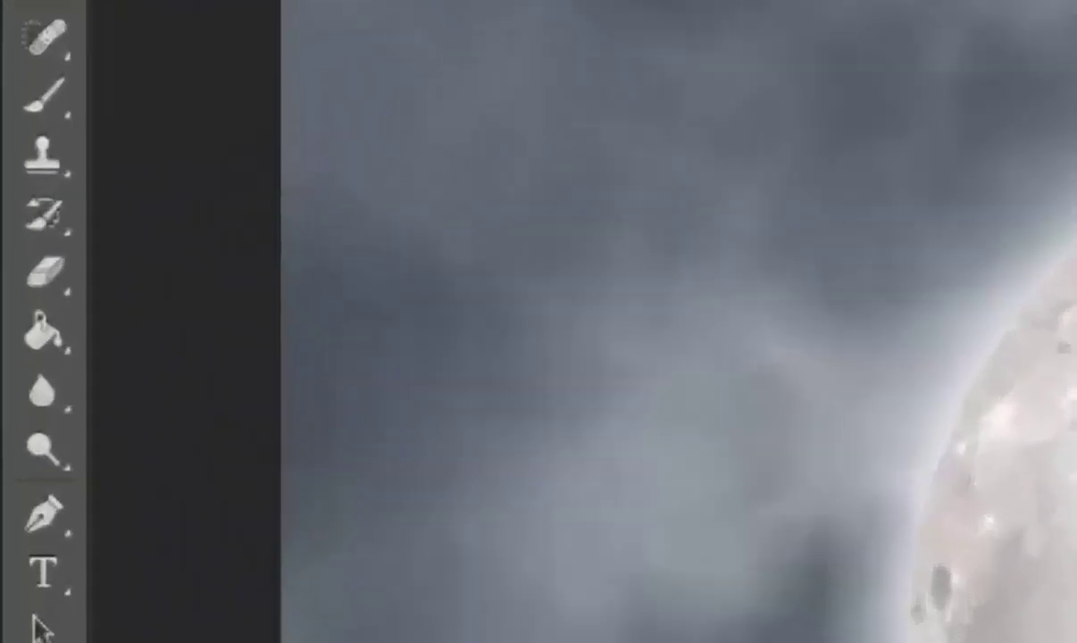
Erase the moon's edges with a 100% opacity, 63% flow eraser so its glow fades into the clouds.
key(e)
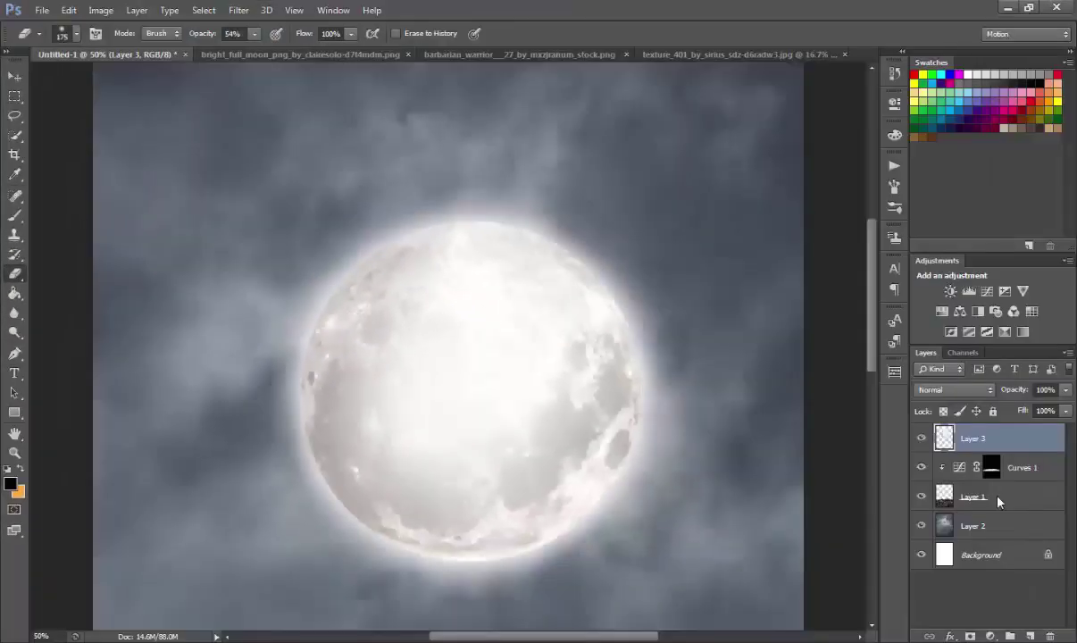
key(0)
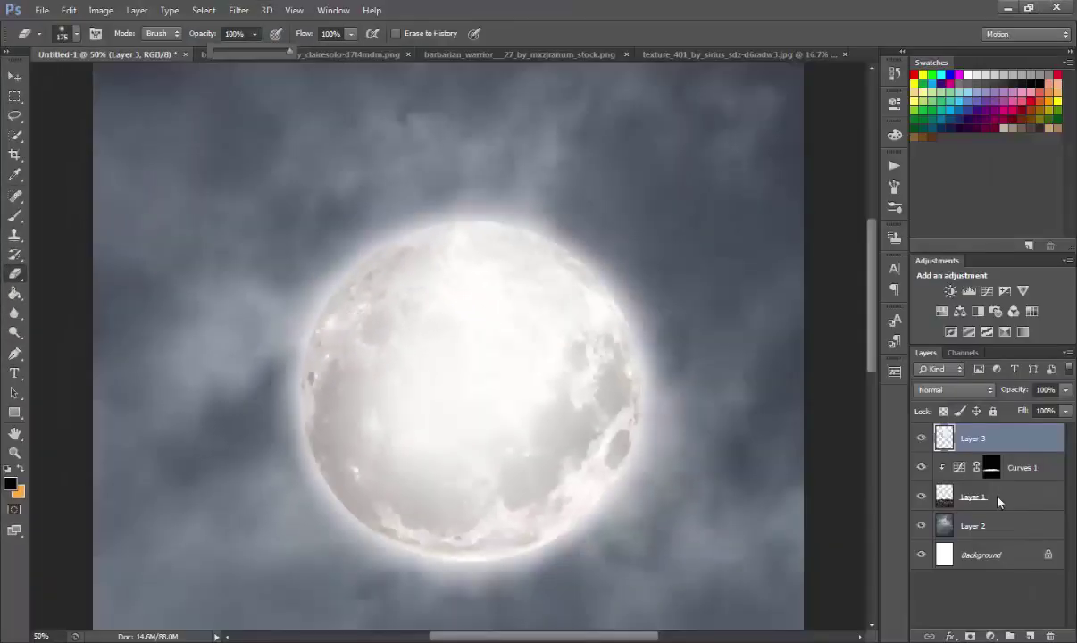
key(shift+6)
key(shift+3)
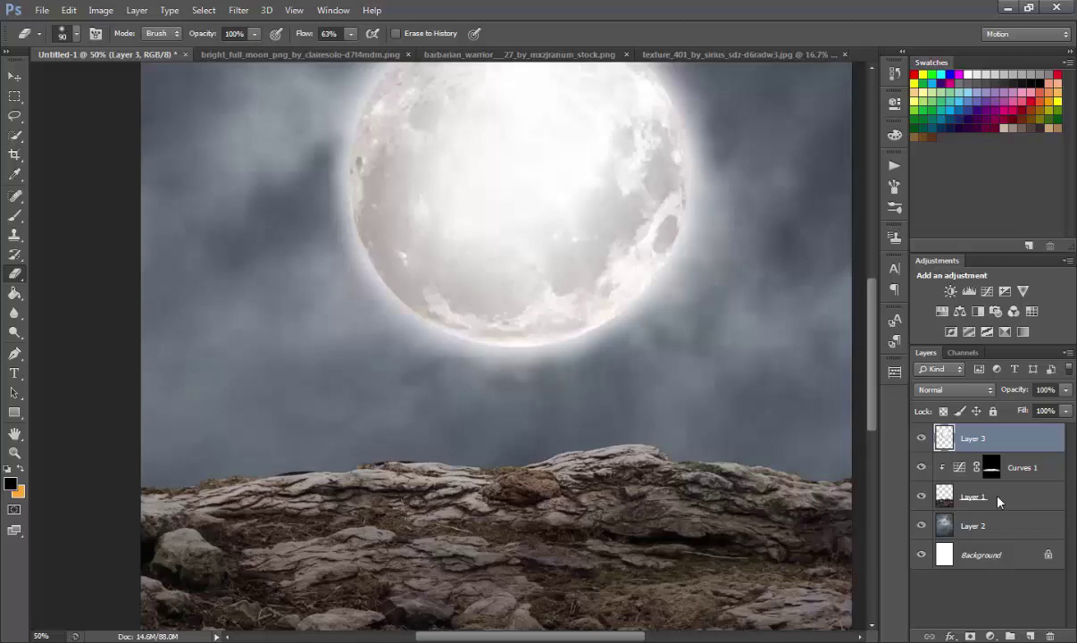
key(ctrl+minus)
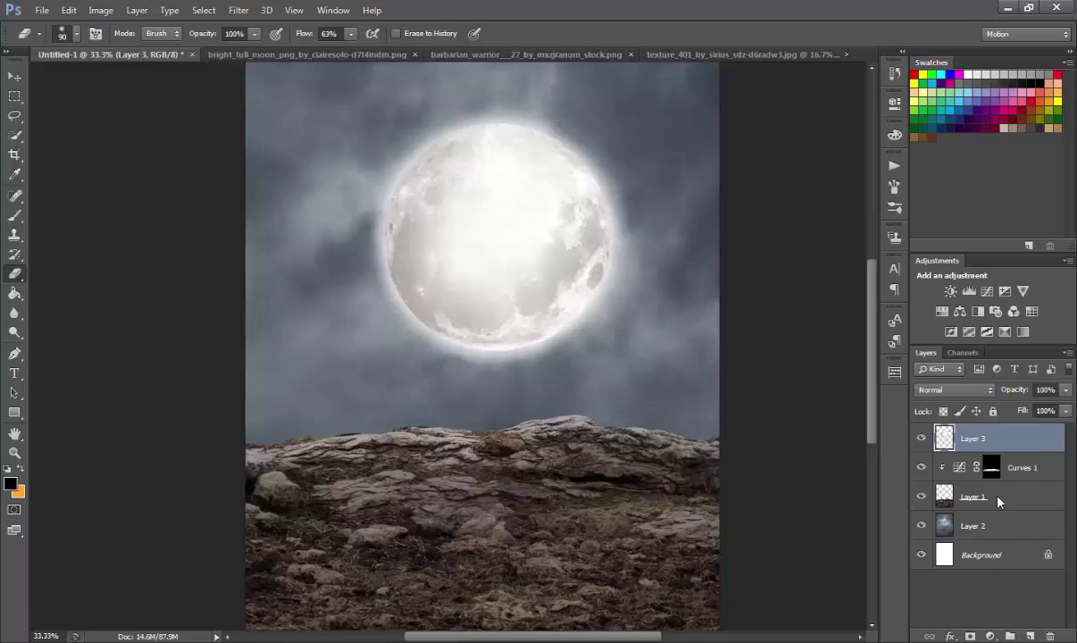
key(ctrl+0)
Shift the rocky ground (Layer 1 with Curves 1) slightly downward.
key(v)
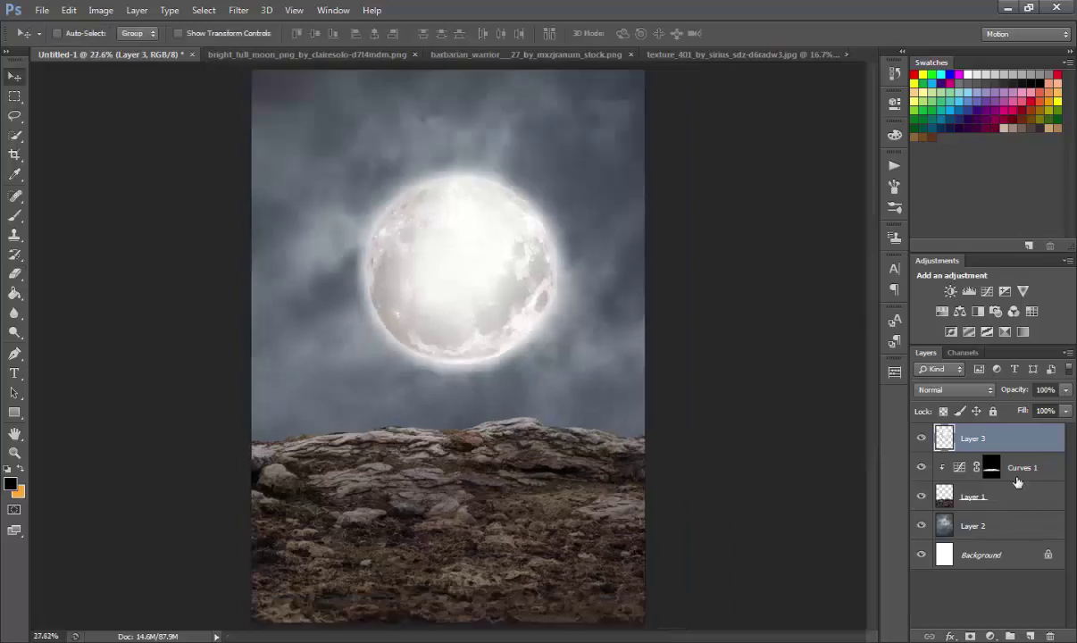
click(991, 467)
shift+click(998, 505)
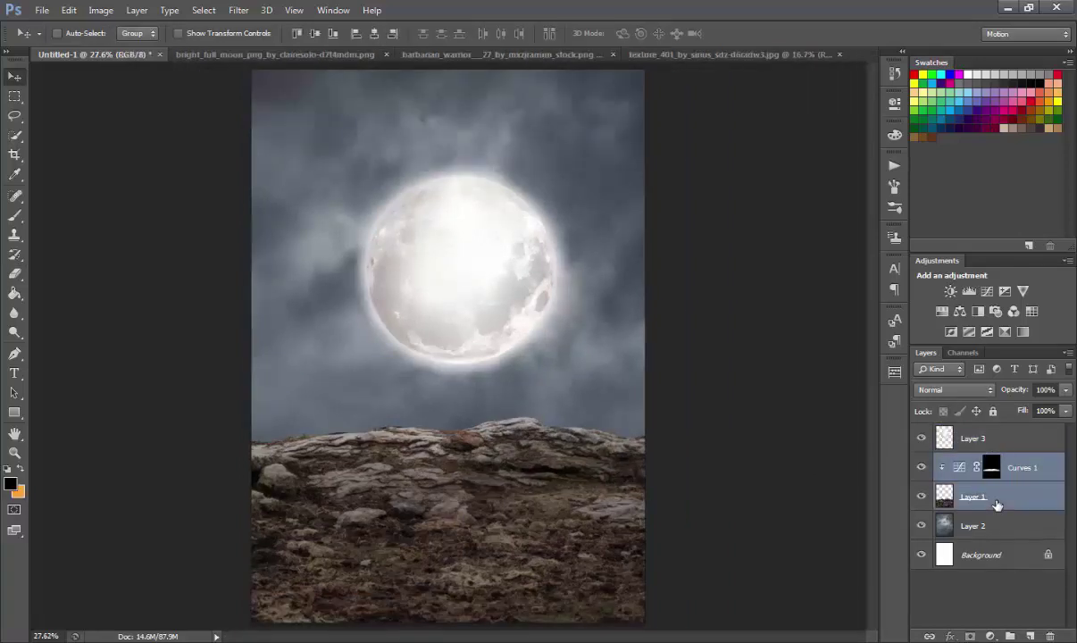
drag(485, 557, 488, 573)
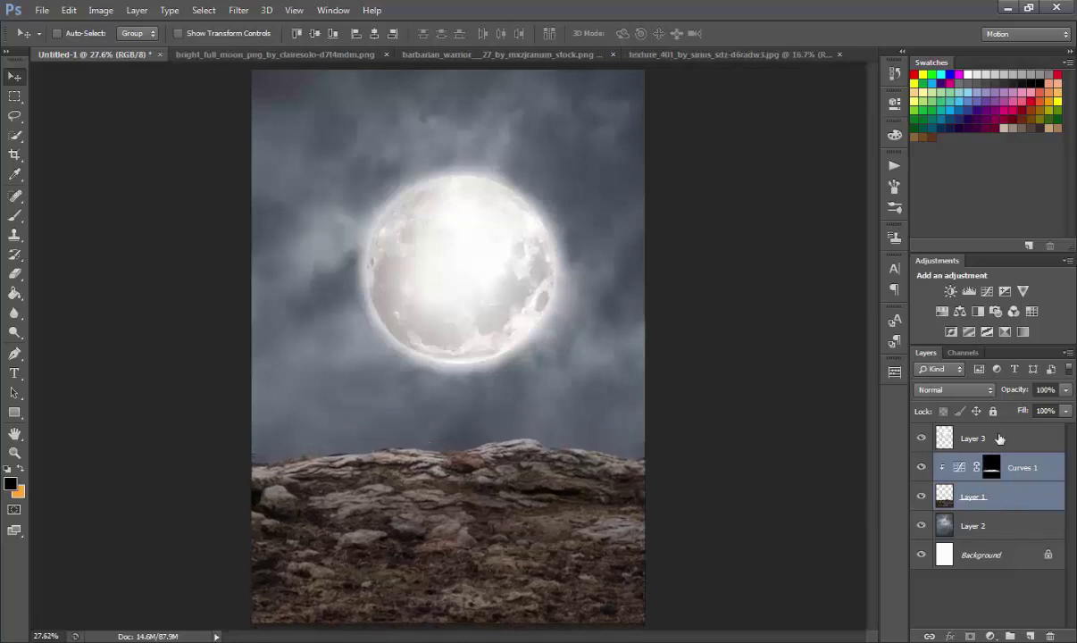
click(999, 438)
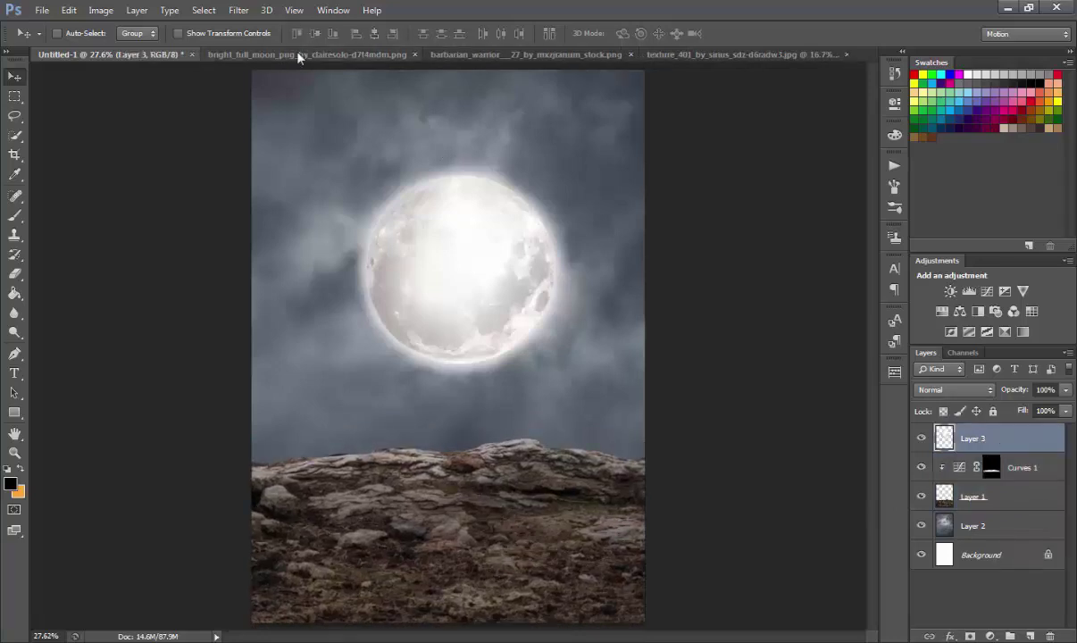
Close the moon source image and bring the barbarian warrior into the composite as a new layer.
click(393, 54)
click(509, 54)
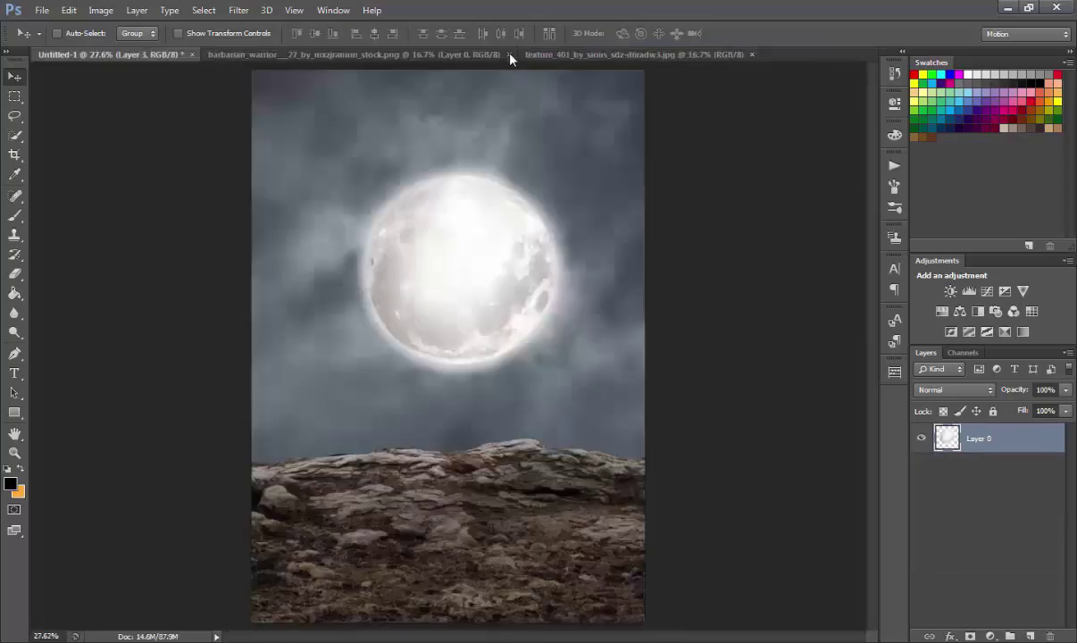
click(437, 55)
drag(325, 180, 435, 235)
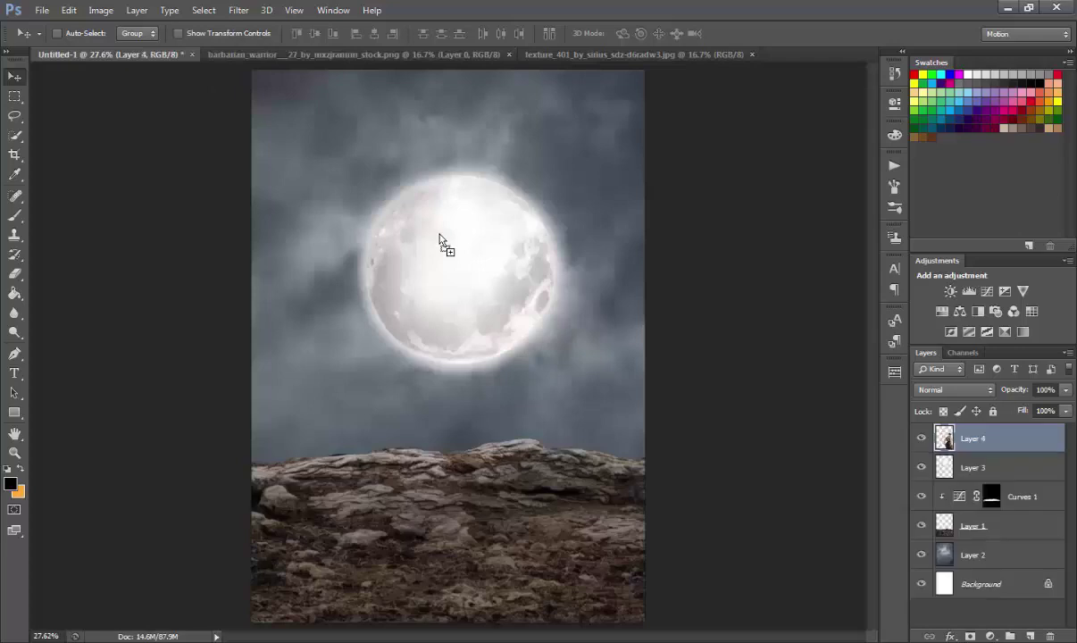
drag(435, 235, 438, 238)
drag(554, 321, 448, 252)
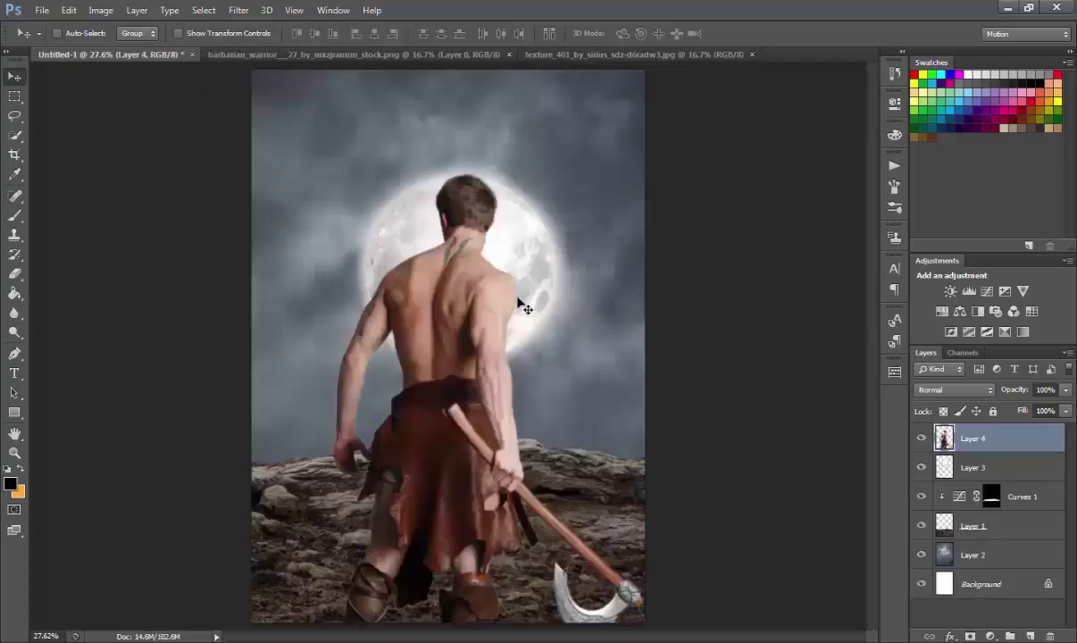
drag(476, 359, 498, 312)
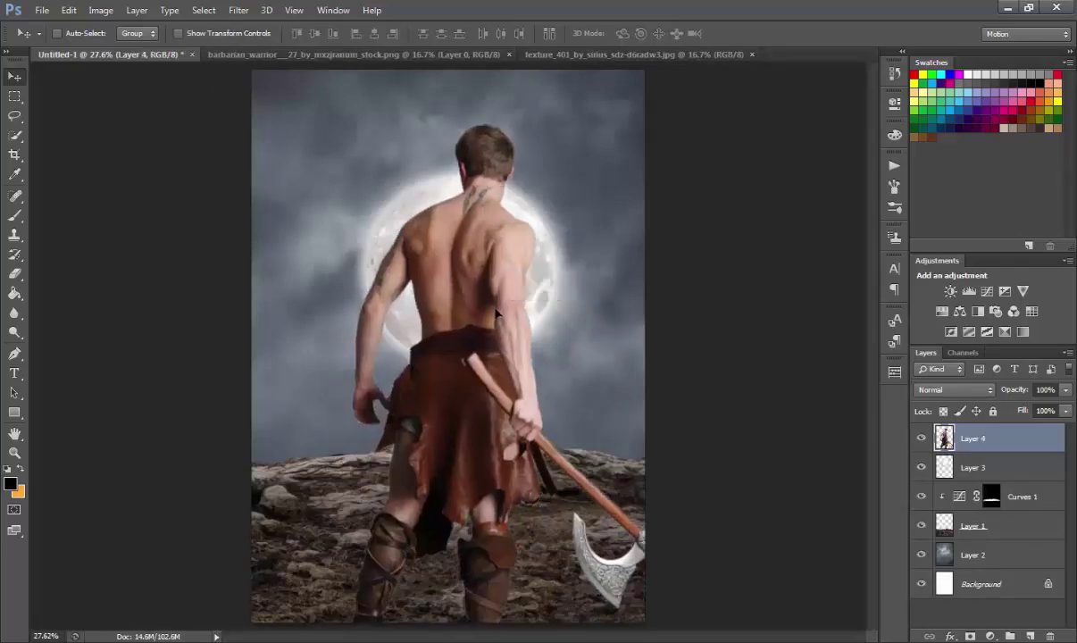
Scale the warrior to about 41.6% and place him on the rocks before the moon.
key(ctrl+minus)
key(ctrl+minus)
key(ctrl+t)
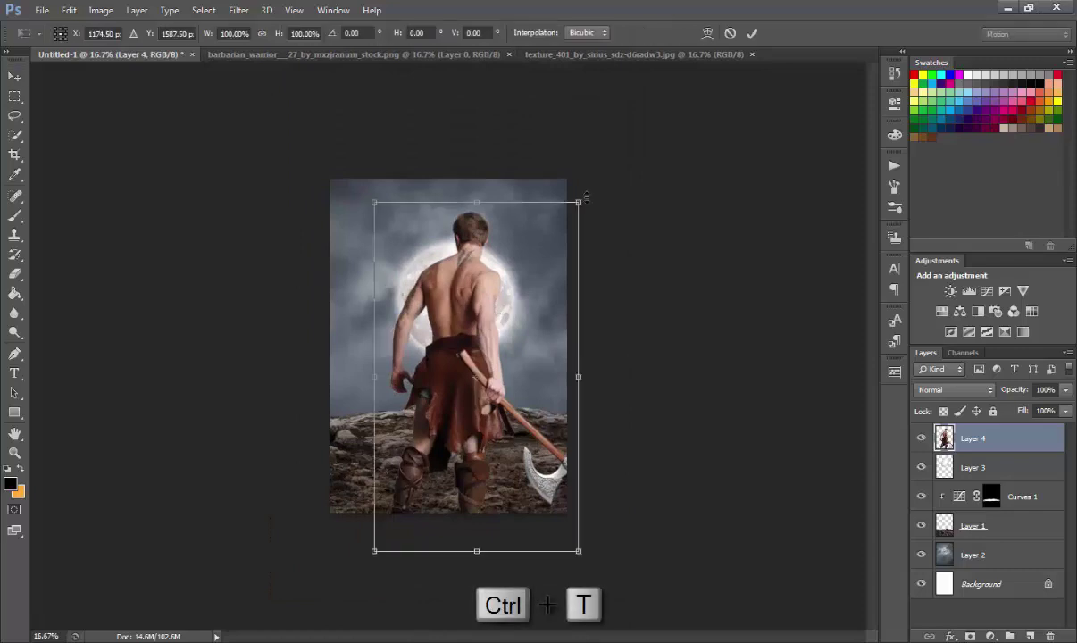
drag(578, 203, 486, 359)
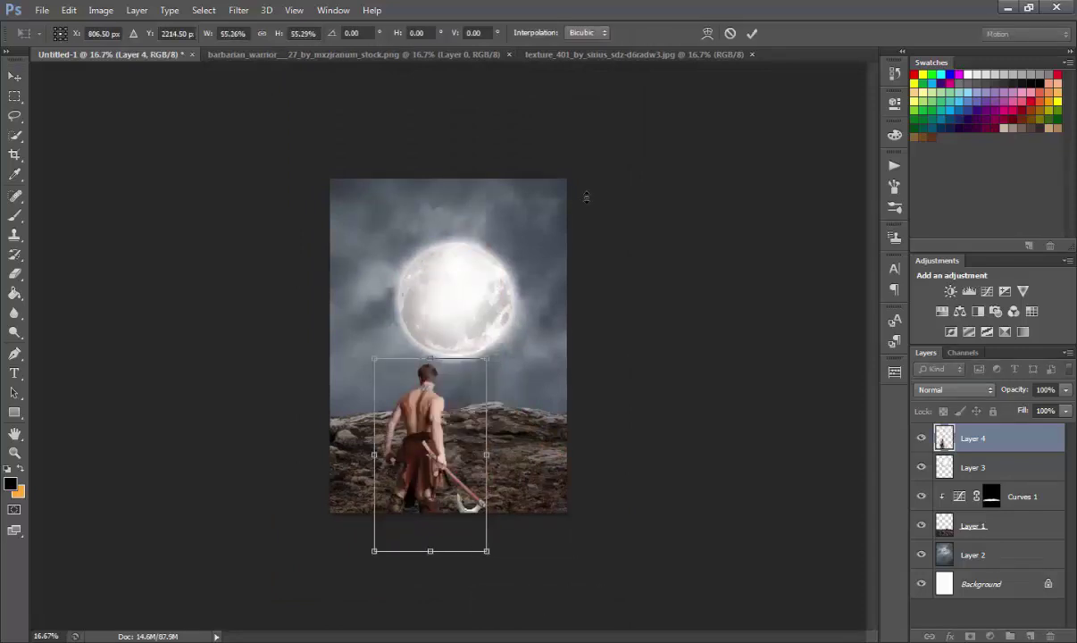
drag(446, 446, 463, 378)
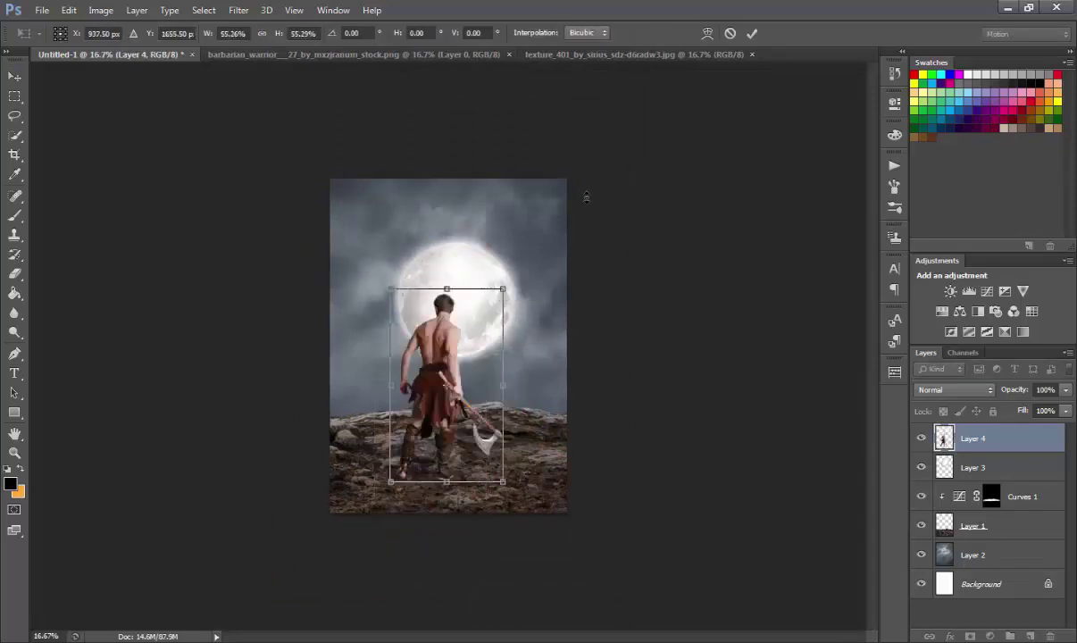
drag(503, 288, 469, 335)
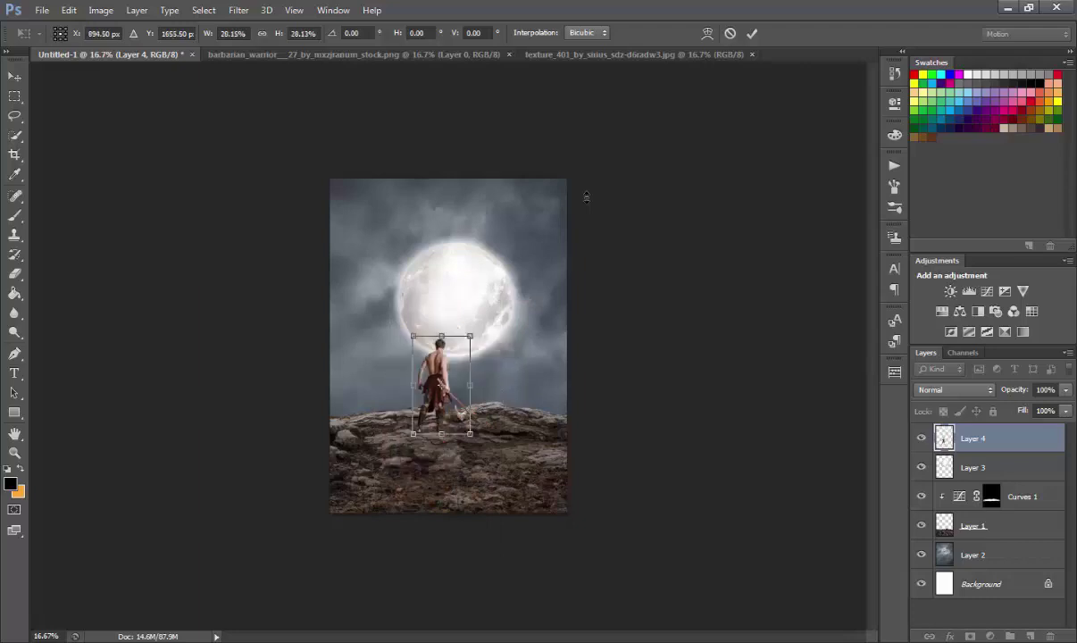
scroll(448, 347, up, 3)
mouse_move(439, 391)
mouse_down()
mouse_move(465, 350)
mouse_move(475, 356)
mouse_up()
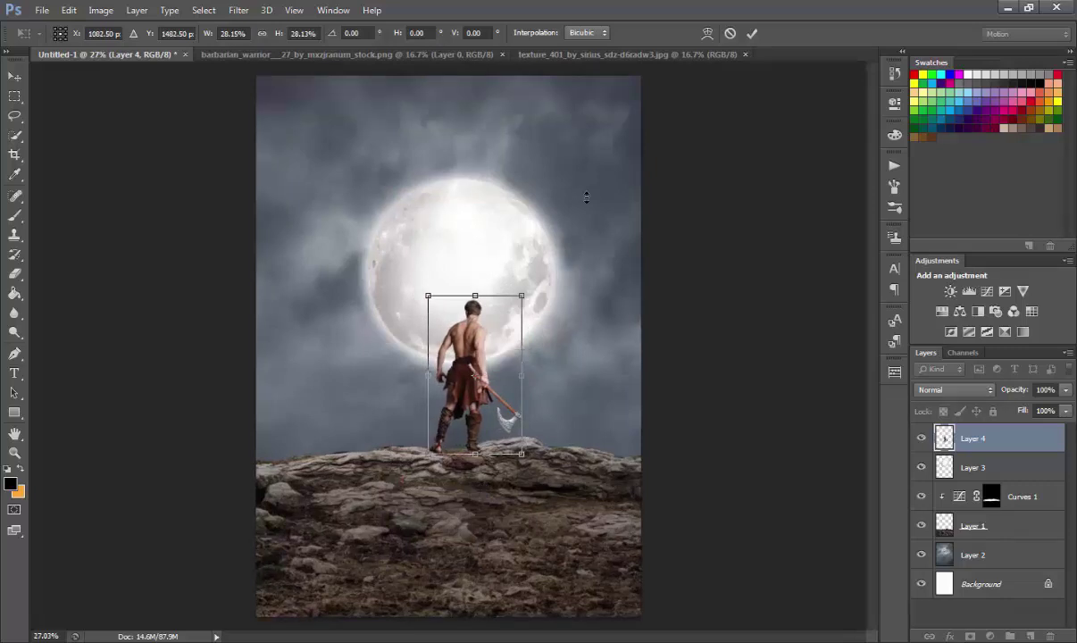
drag(522, 296, 556, 238)
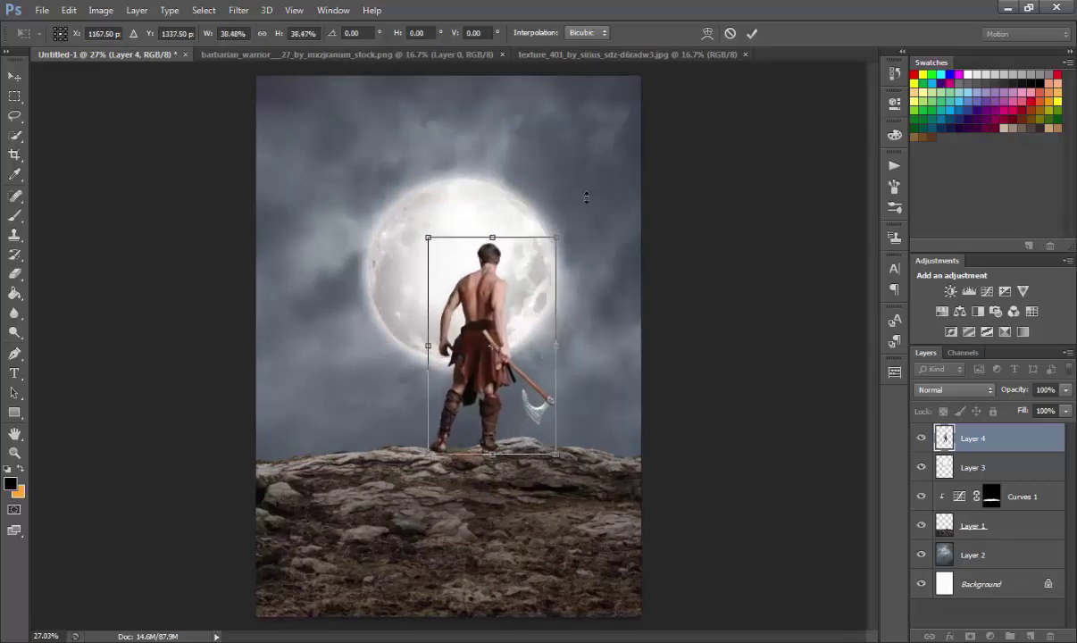
drag(586, 197, 587, 198)
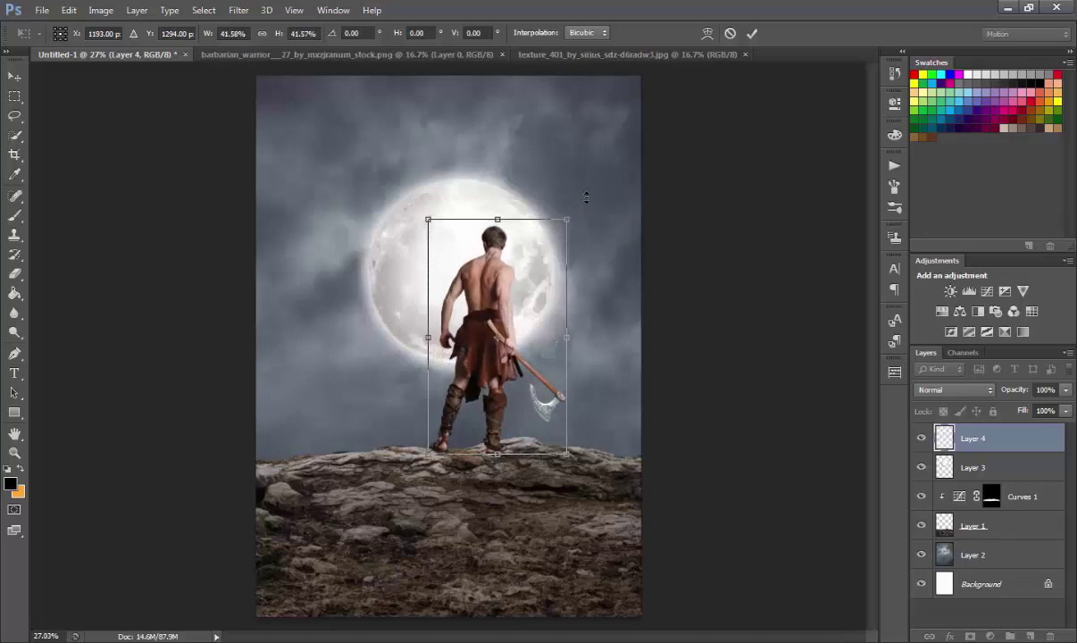
key(Return)
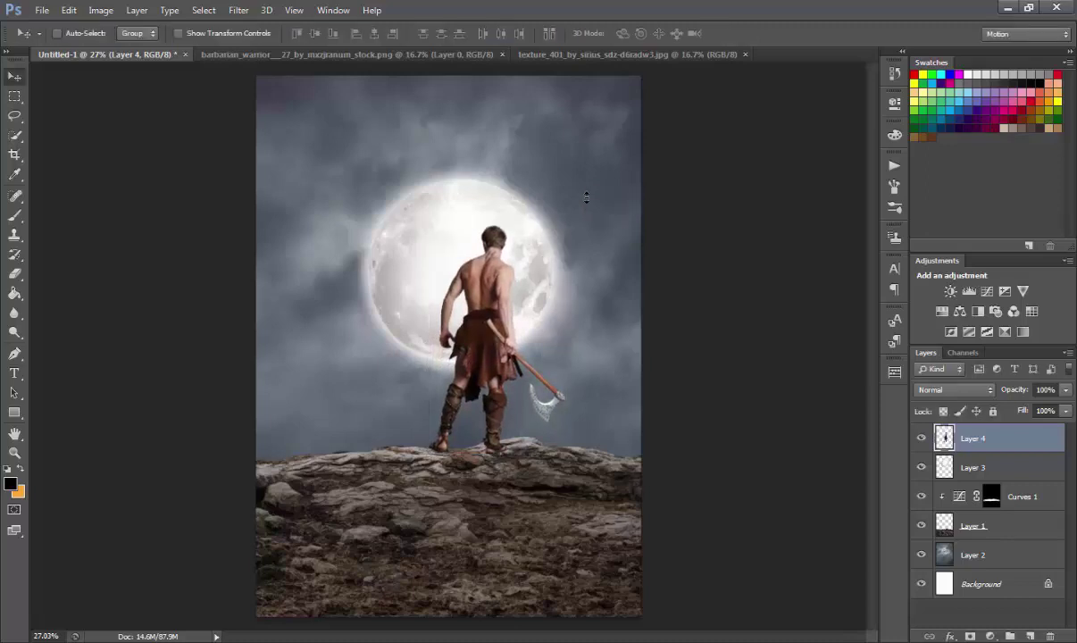
Fine-tune the warrior's position with small left, down, up and right nudges.
key(shift+Left)
key(shift+Left)
key(shift+Left)
key(shift+Left)
key(shift+Left)
key(shift+Left)
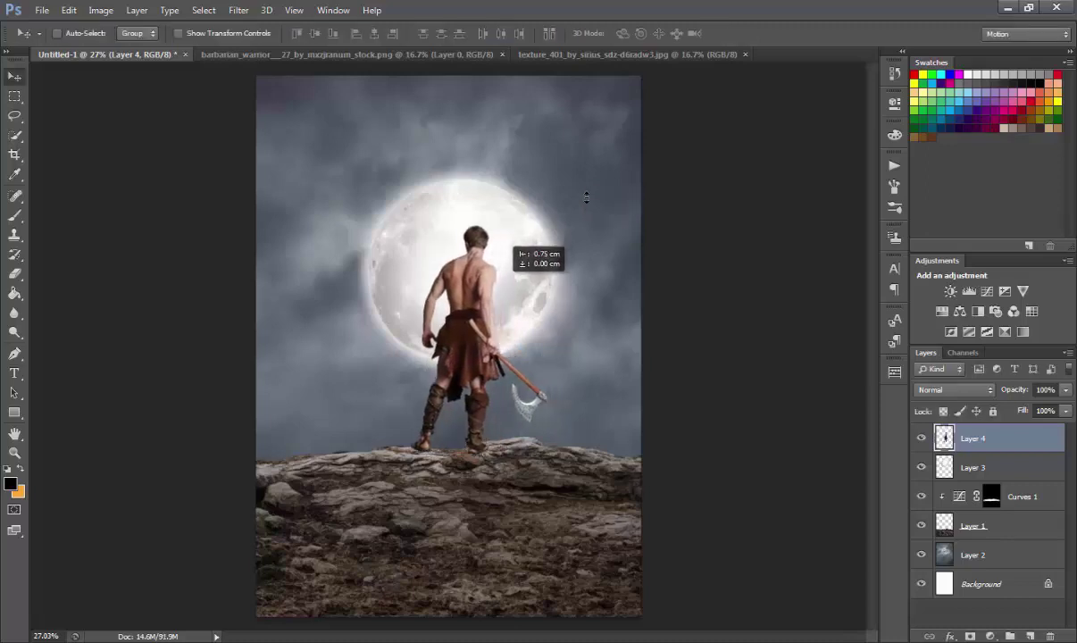
key(shift+Down)
key(shift+Right)
key(shift+Up)
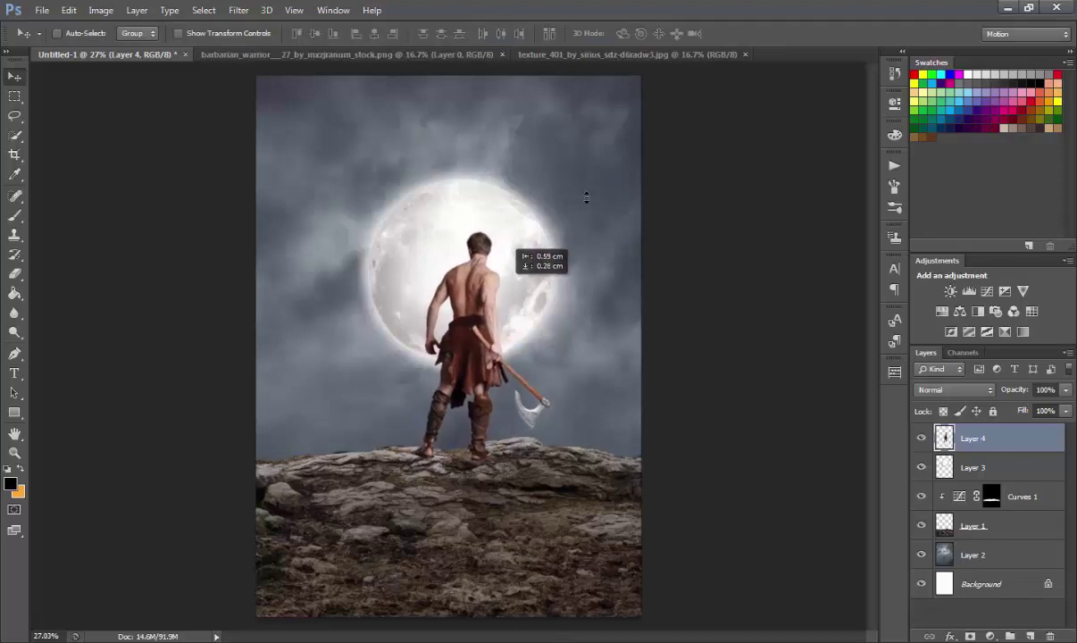
key(shift+Right)
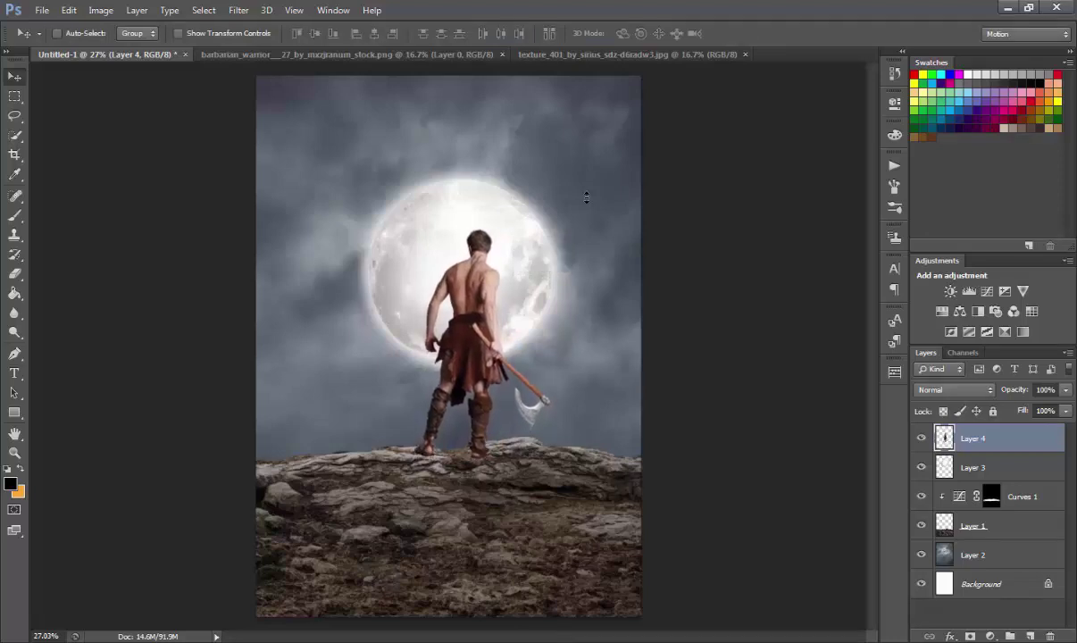
Enlarge the Layer 3 moon to about 120% and move it left and down behind the warrior.
key(alt+bracketleft)
key(ctrl+t)
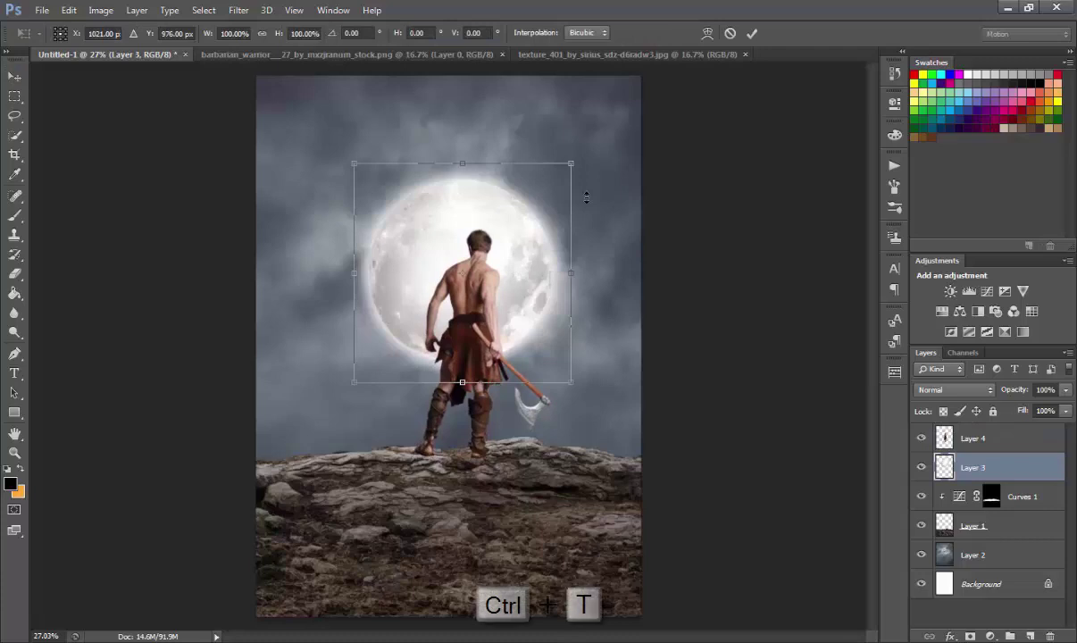
drag(570, 163, 614, 119)
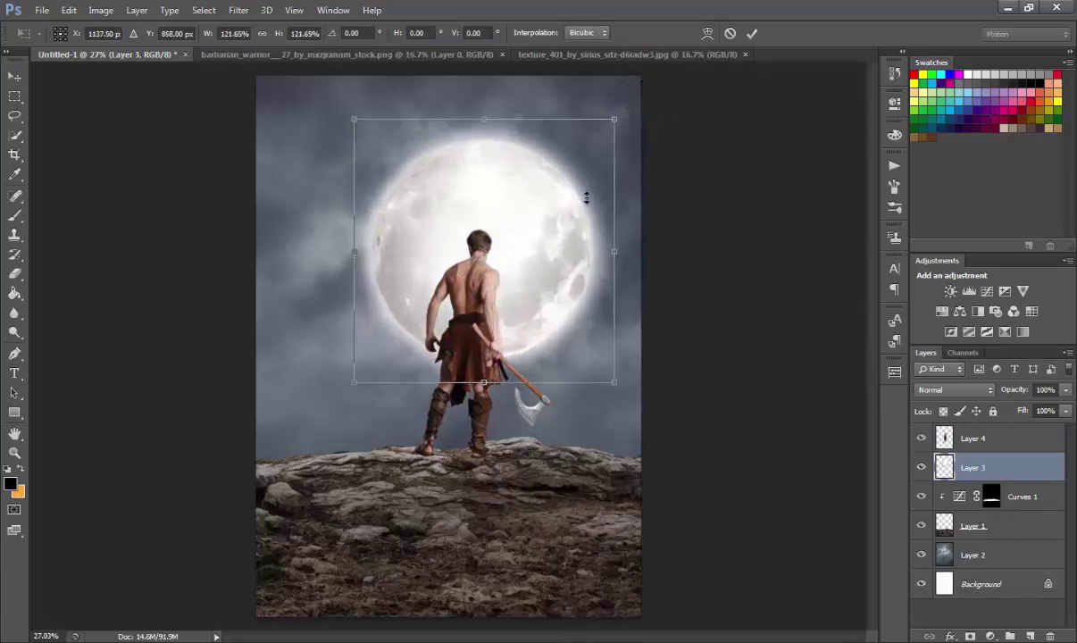
key(Return)
drag(586, 197, 564, 227)
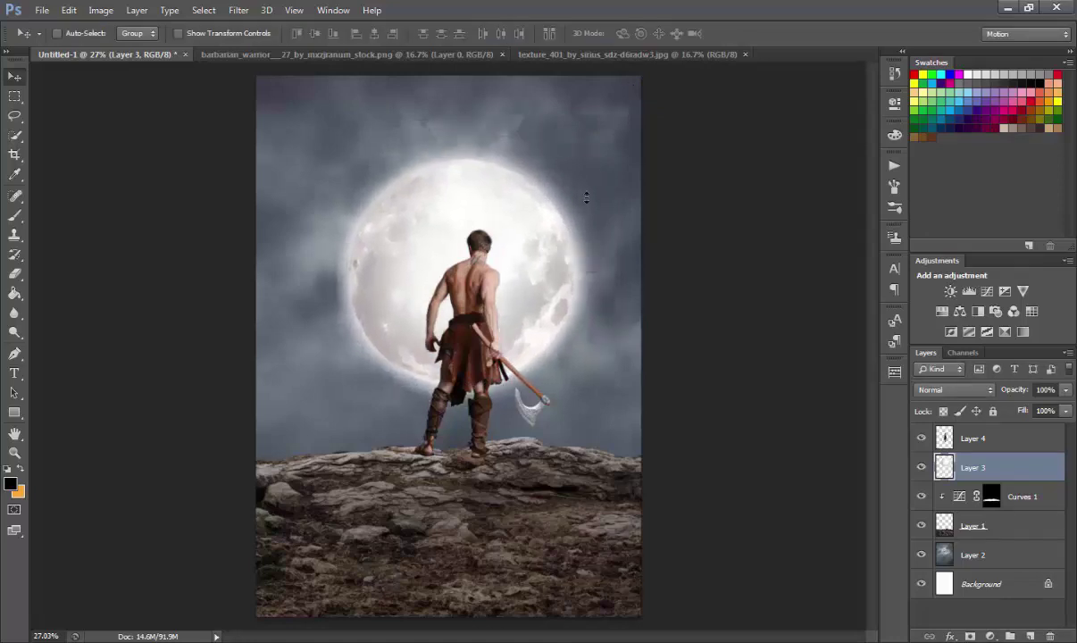
Apply Hue/Saturation with Saturation -31 to the Layer 4 warrior.
click(969, 437)
key(i)
key(ctrl+u)
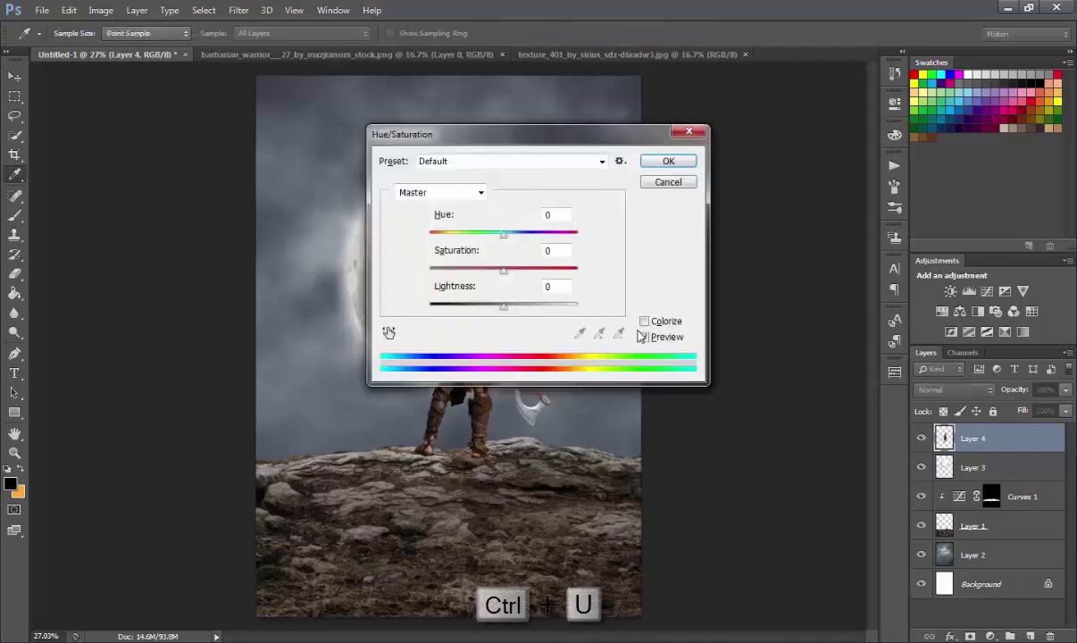
drag(504, 269, 474, 275)
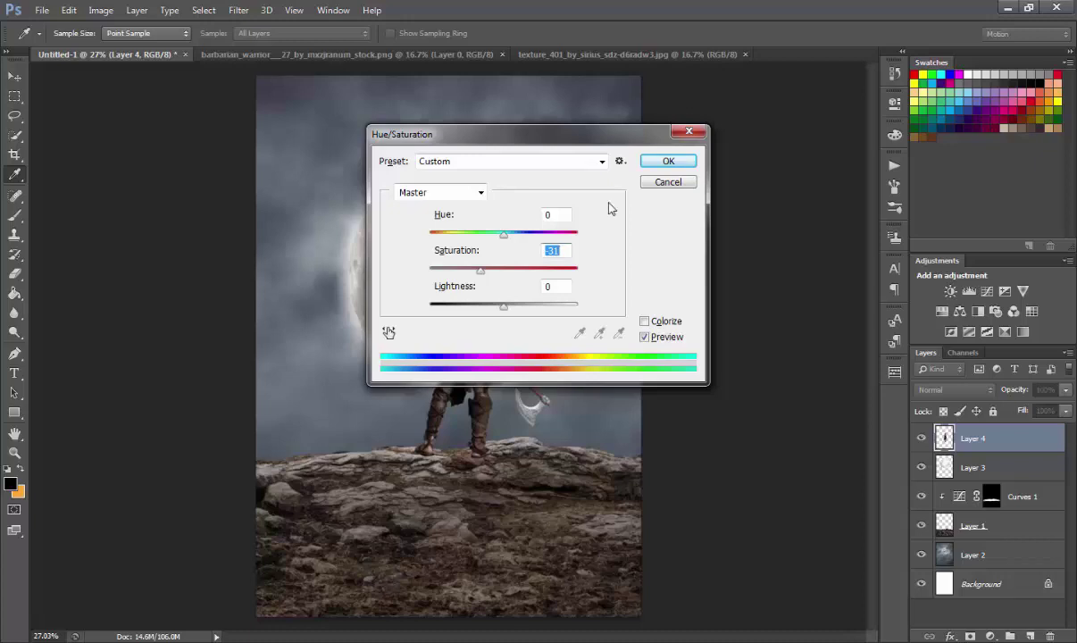
click(660, 165)
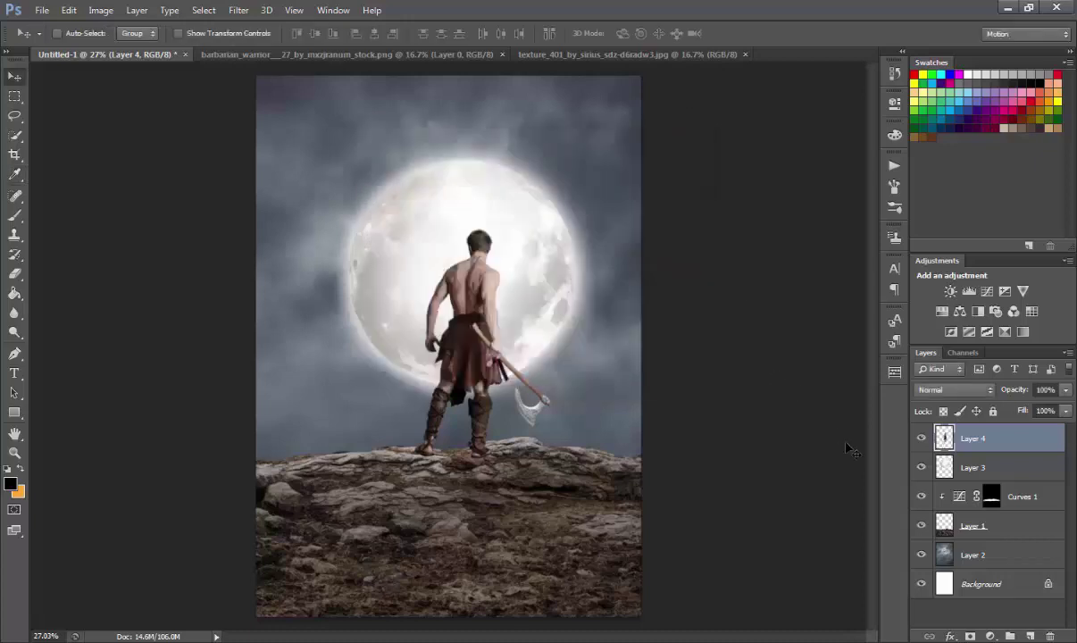
click(990, 636)
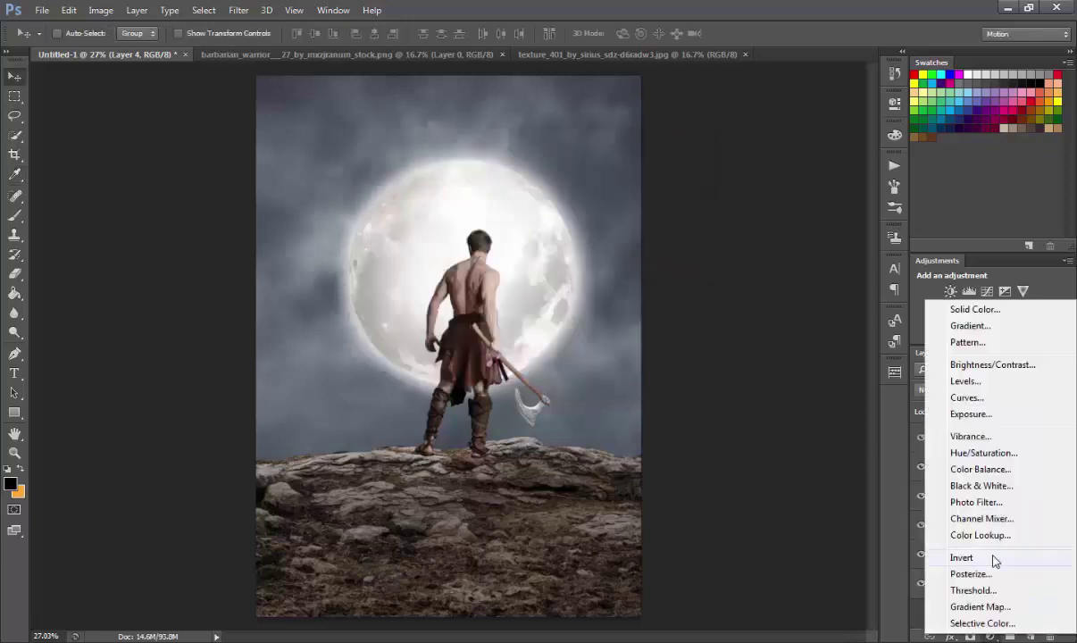
Add a Levels adjustment with output white 178 and input levels 0, 0.75 and 223.
click(982, 373)
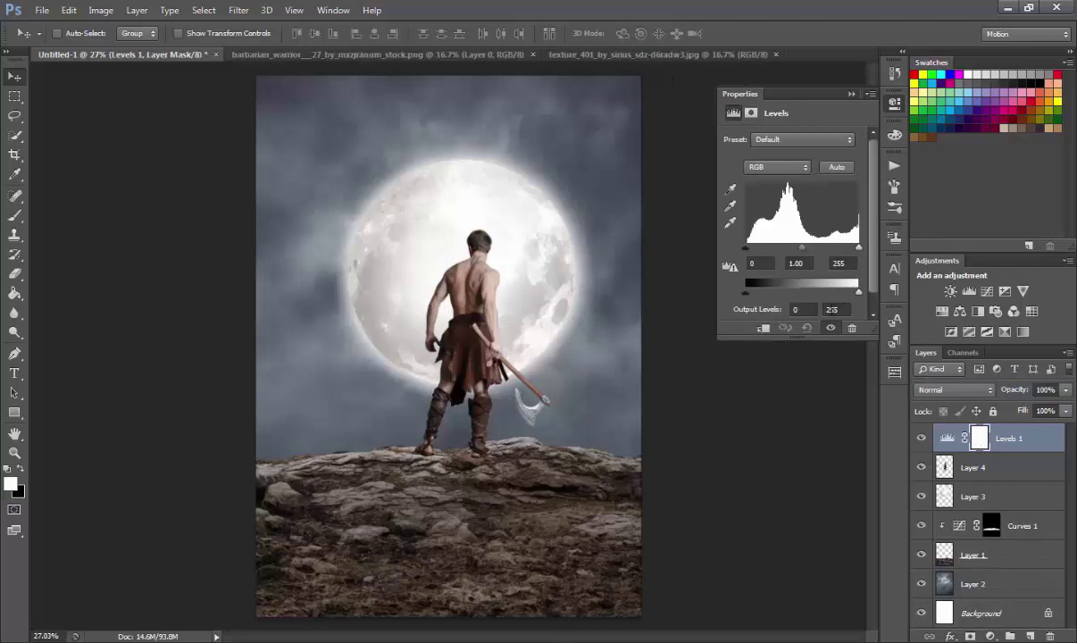
drag(860, 296, 824, 296)
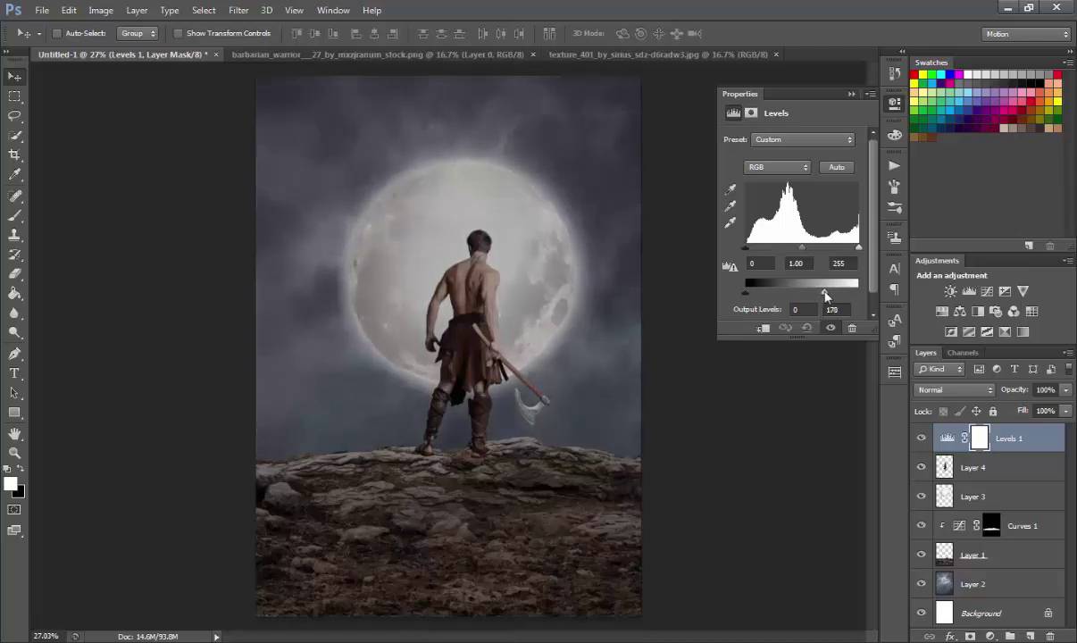
drag(858, 248, 805, 251)
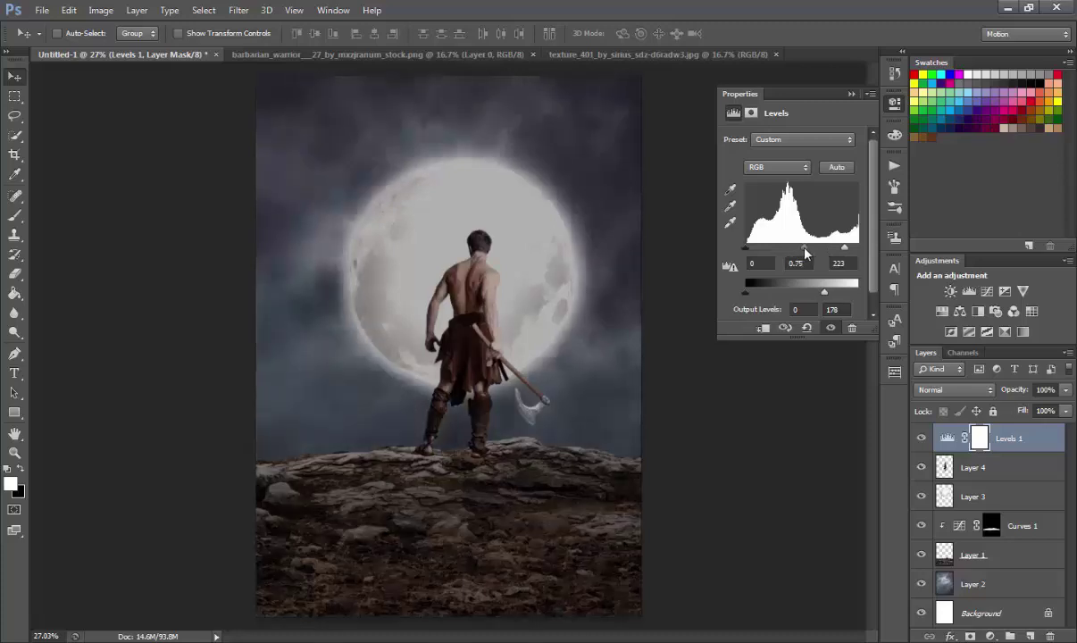
click(850, 95)
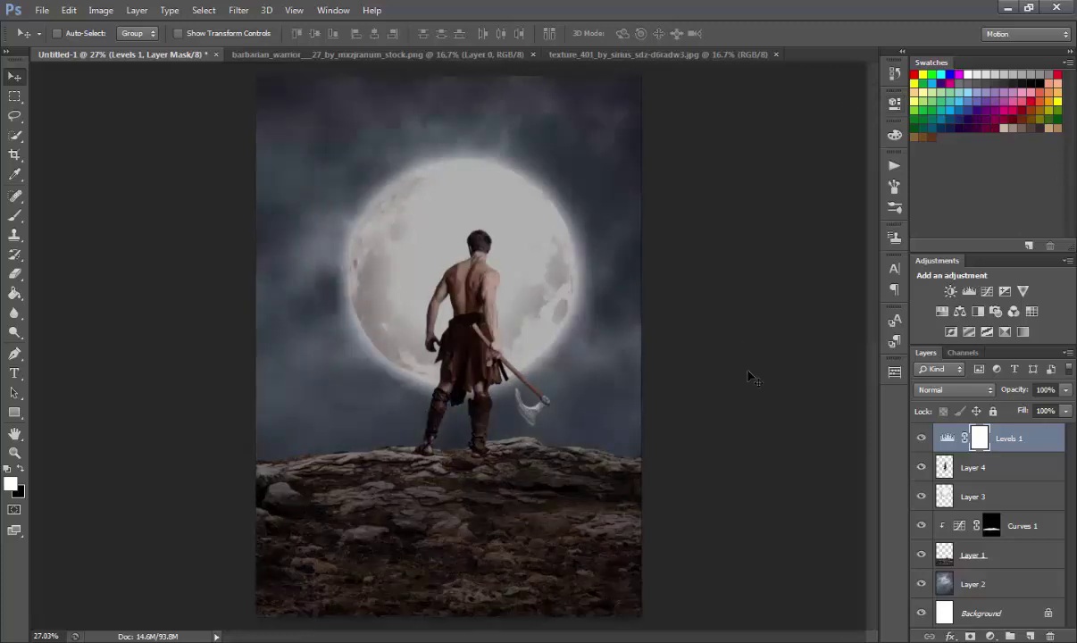
Try painting the Levels 1 mask beside the warrior's neck, then reopen the Levels 1 settings.
key(ctrl+plus)
key(ctrl+plus)
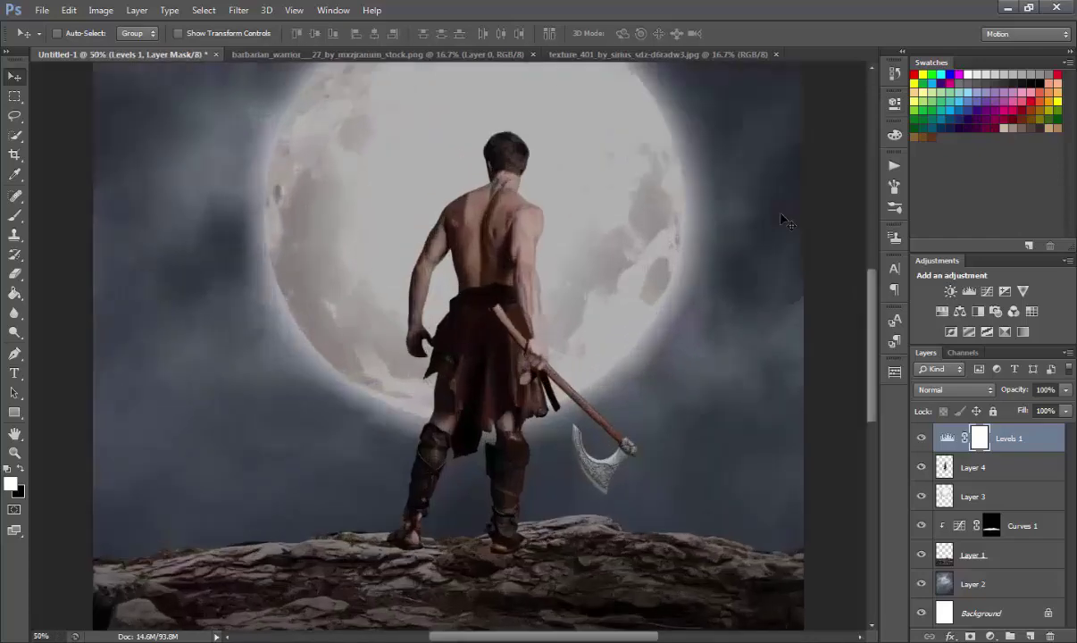
key(ctrl+plus)
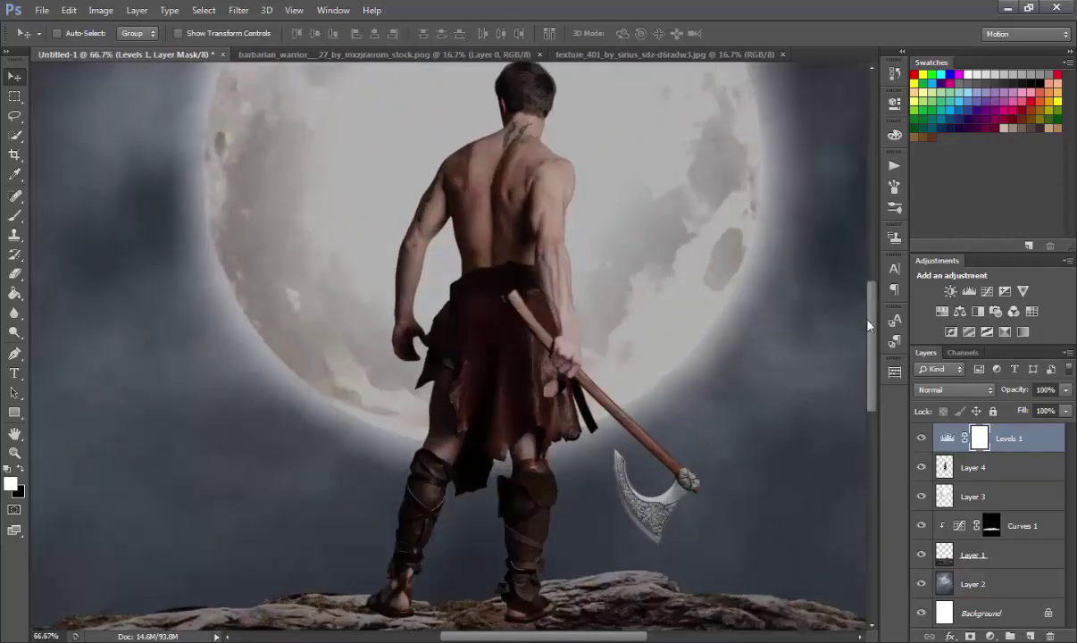
drag(869, 327, 869, 322)
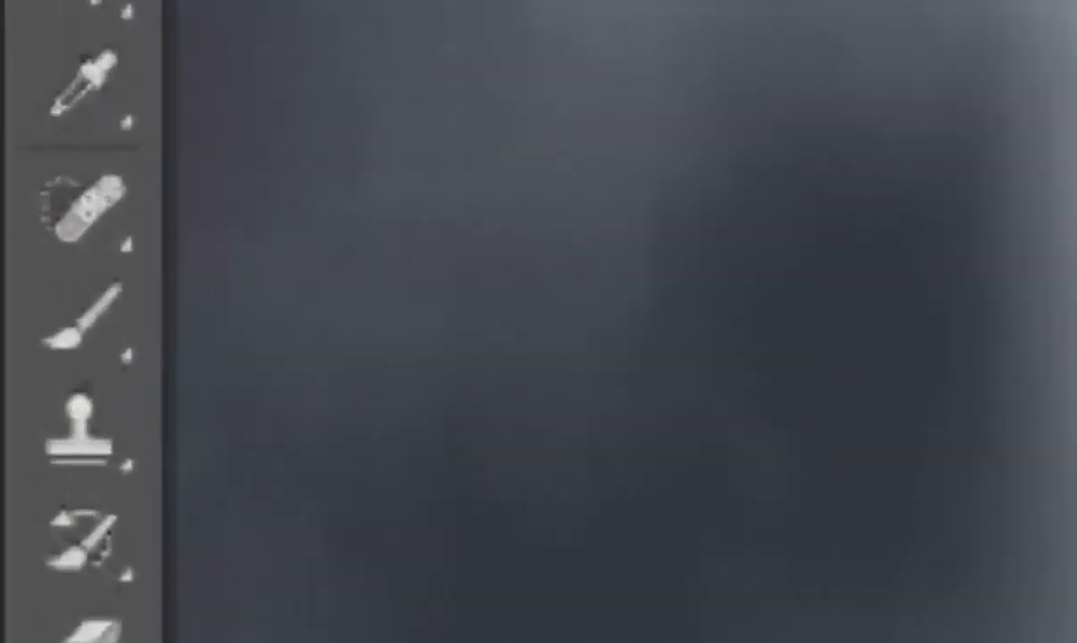
click(23, 227)
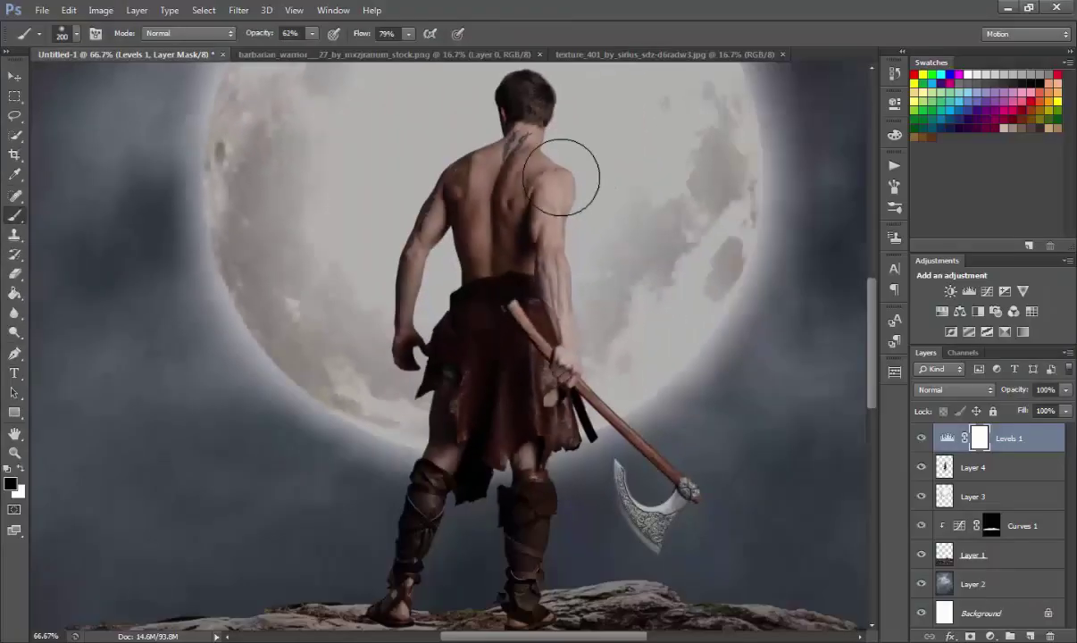
key(bracketleft)
key(bracketleft)
key(bracketleft)
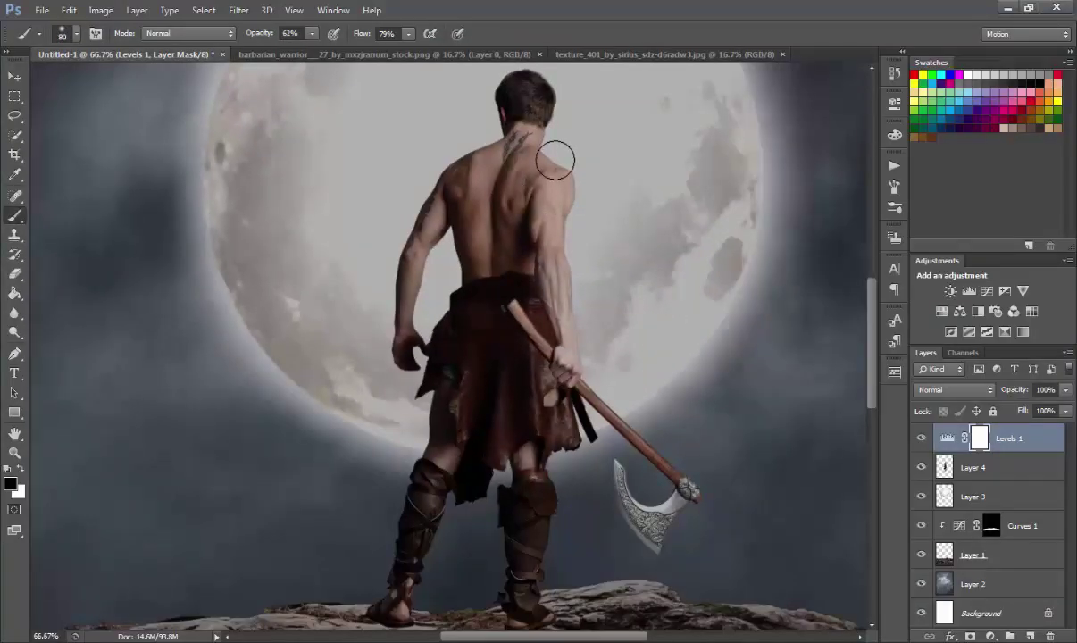
drag(550, 133, 551, 160)
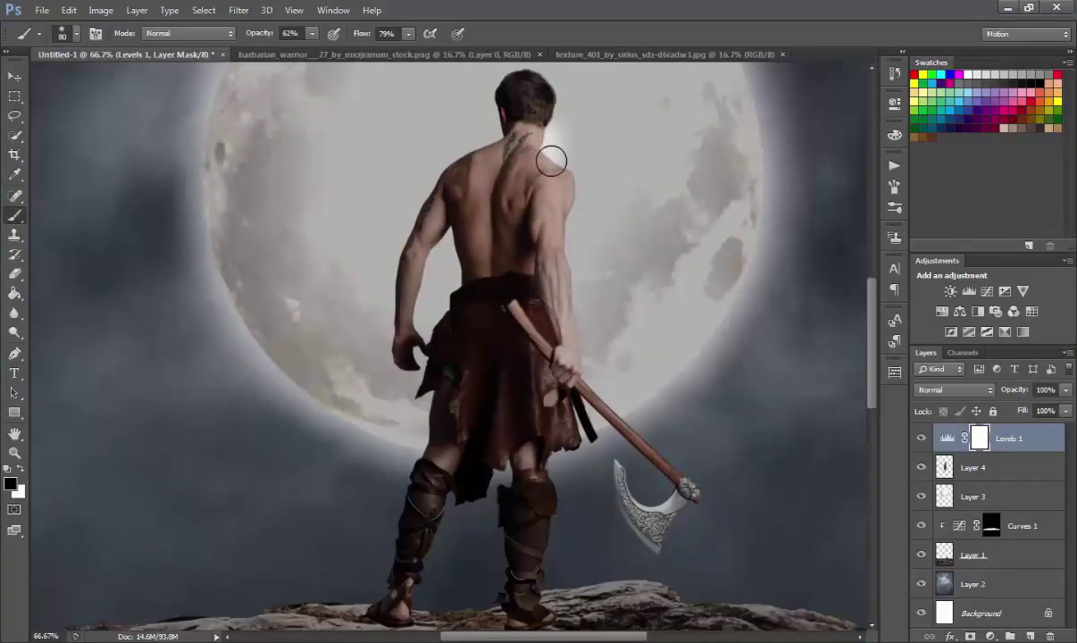
key(ctrl+z)
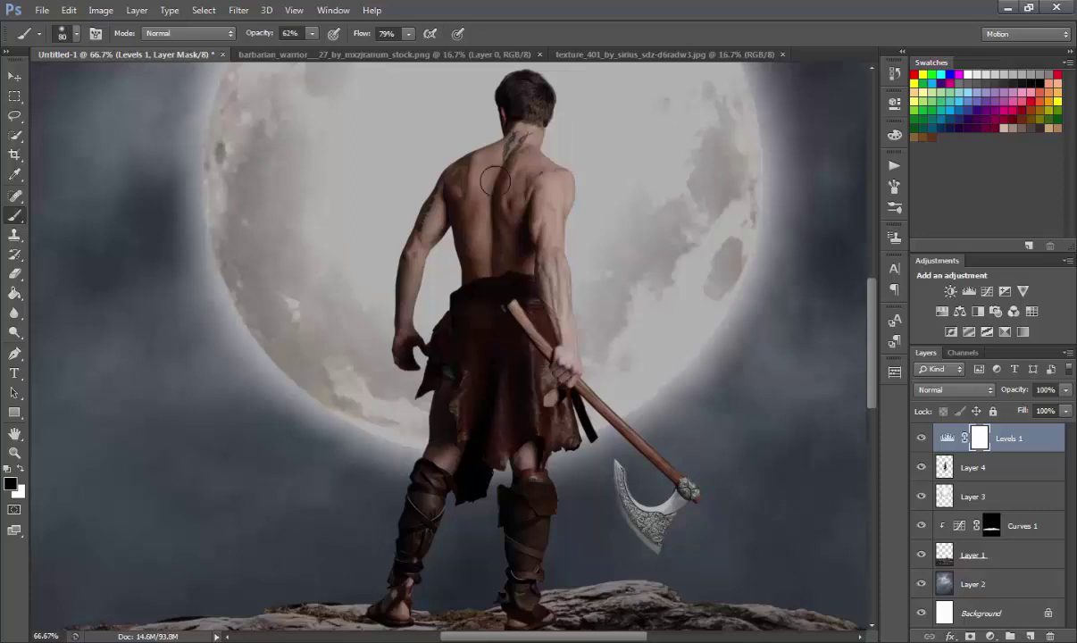
key(x)
drag(543, 145, 568, 281)
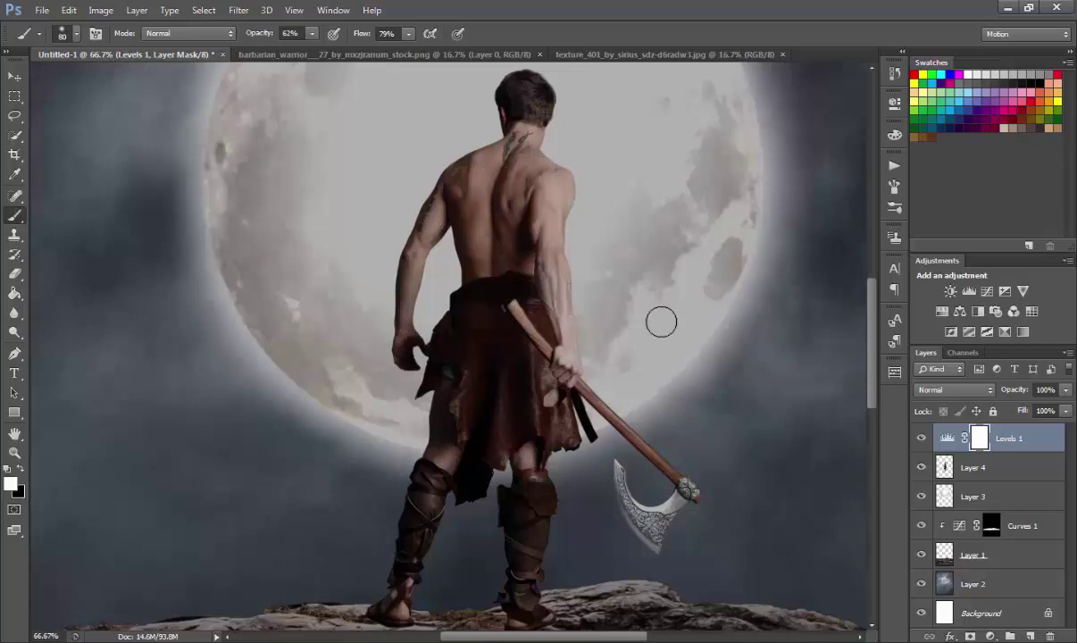
double_click(947, 440)
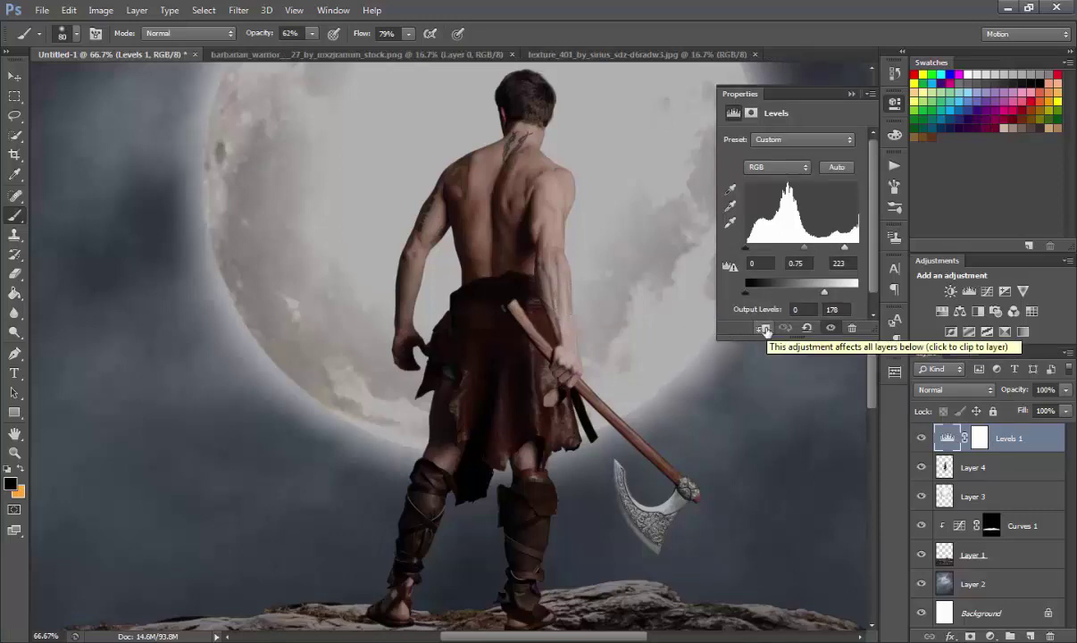
Clip Levels 1 to the warrior layer and compare it on and off.
click(765, 329)
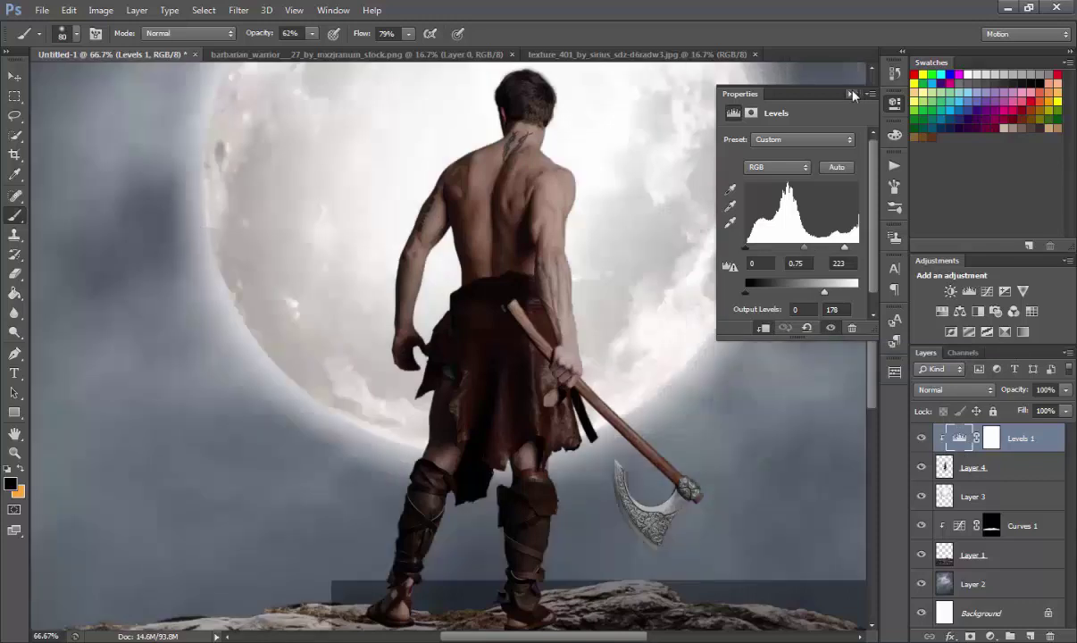
click(851, 93)
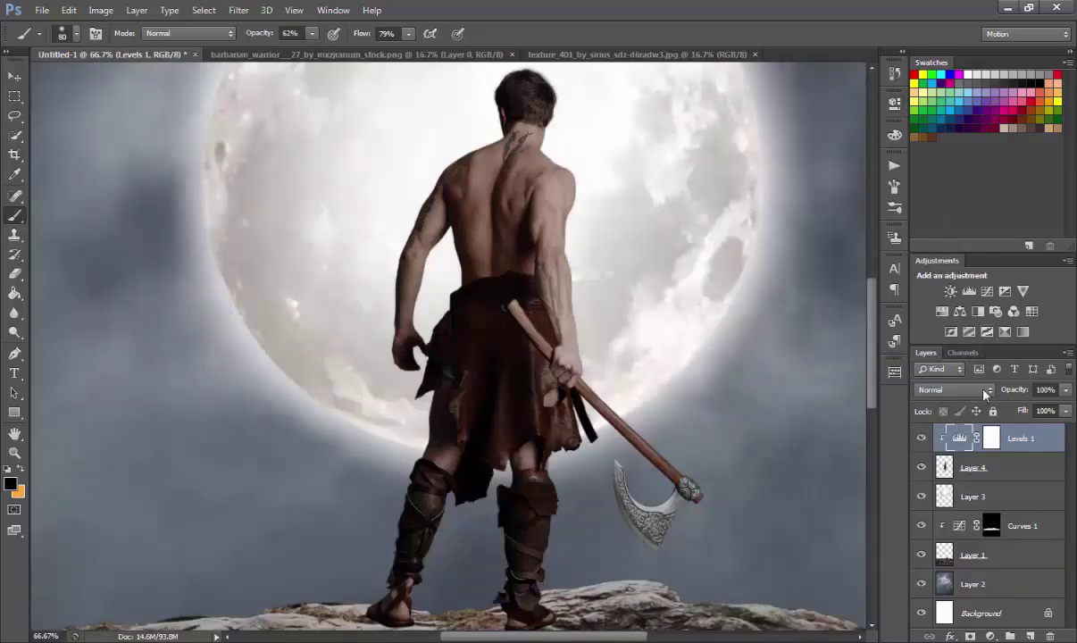
click(921, 439)
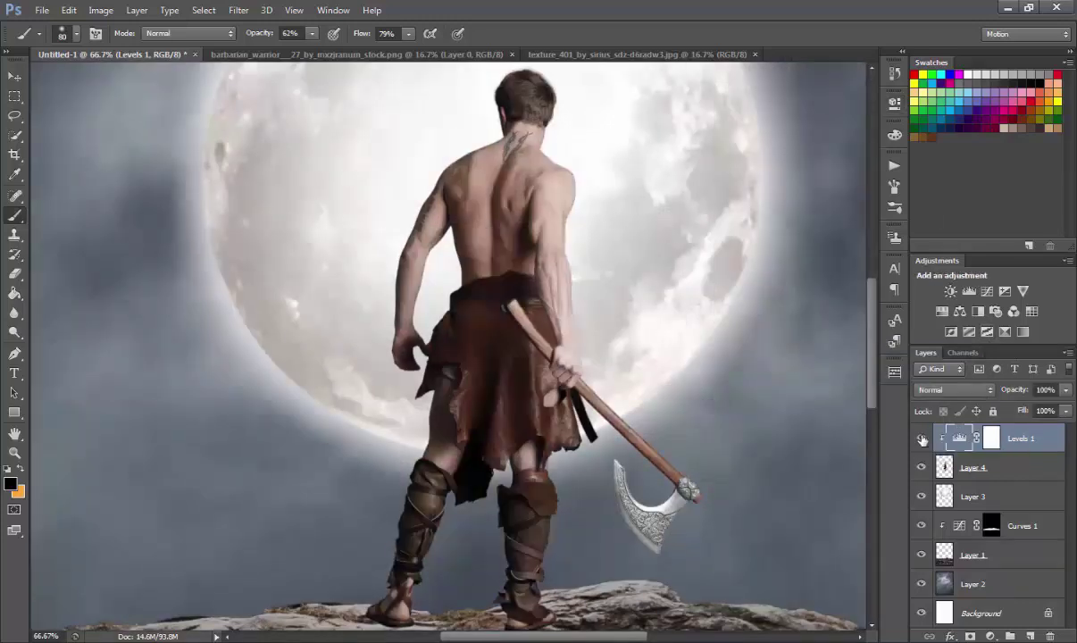
click(921, 438)
Paint black on the Levels 1 mask along the warrior's neck using a small 100% opacity brush.
click(991, 437)
key(d)
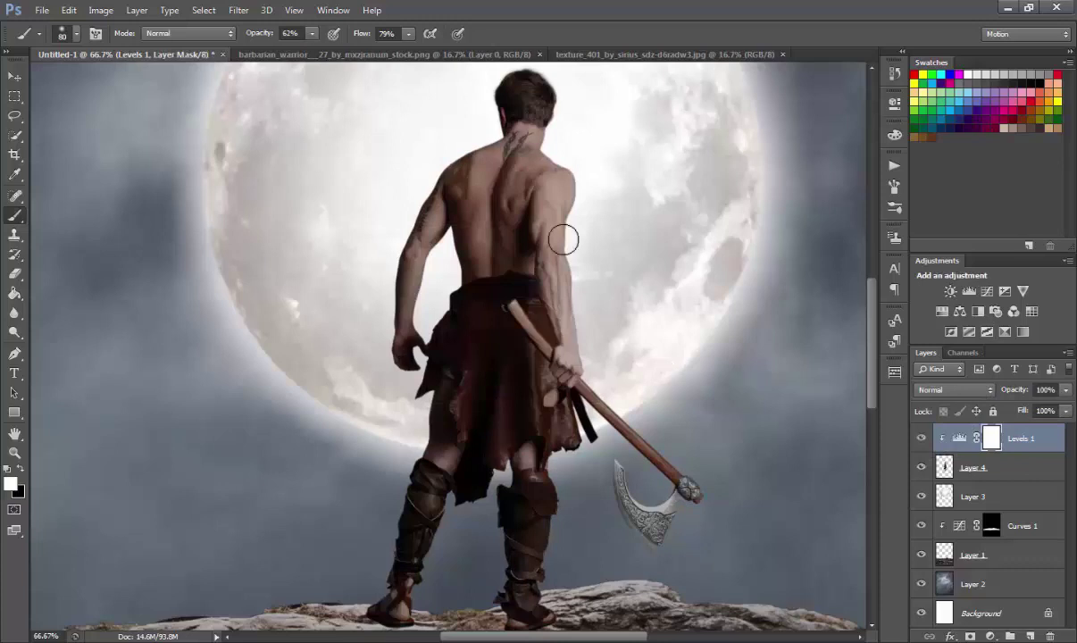
click(20, 468)
mouse_move(553, 126)
mouse_down()
mouse_move(548, 151)
mouse_move(570, 173)
mouse_move(572, 354)
mouse_move(600, 378)
mouse_up()
key(ctrl+plus)
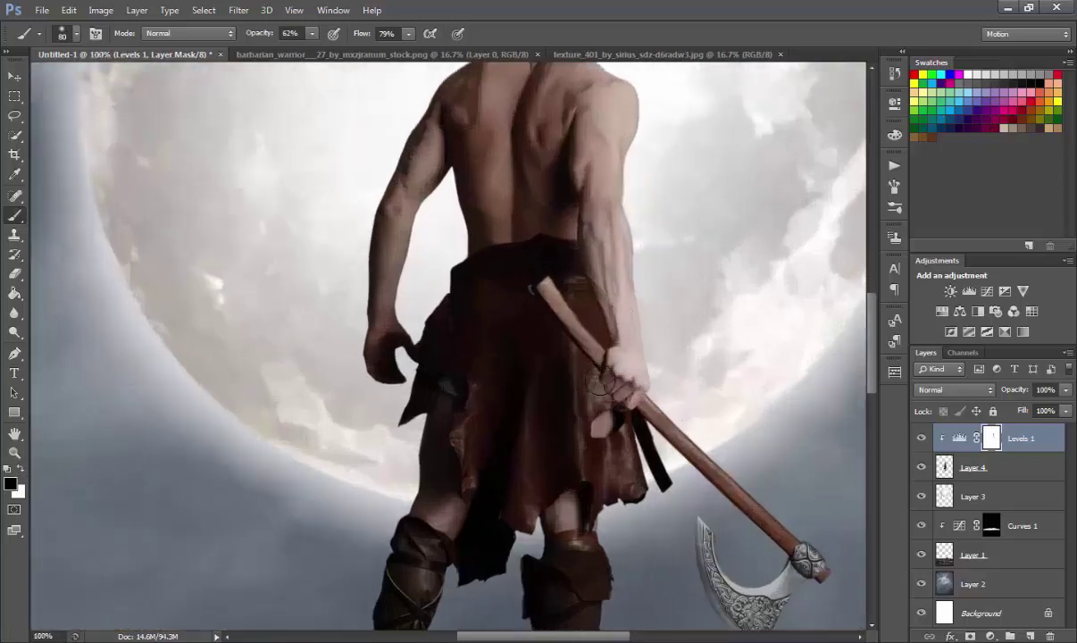
key(bracketleft)
key(bracketleft)
key(bracketleft)
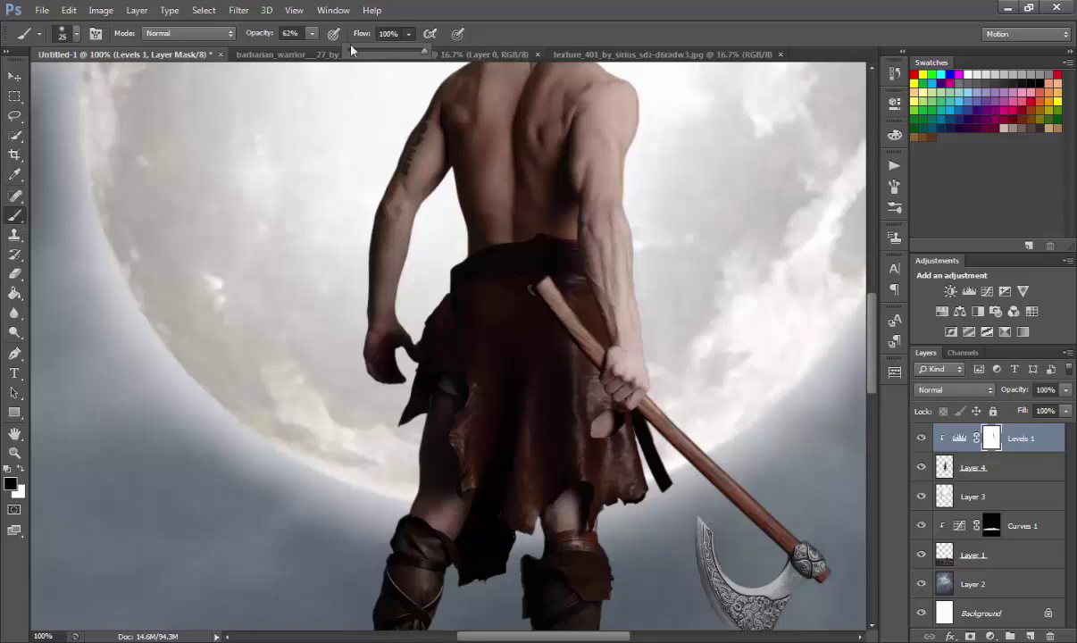
click(313, 35)
drag(296, 49, 348, 49)
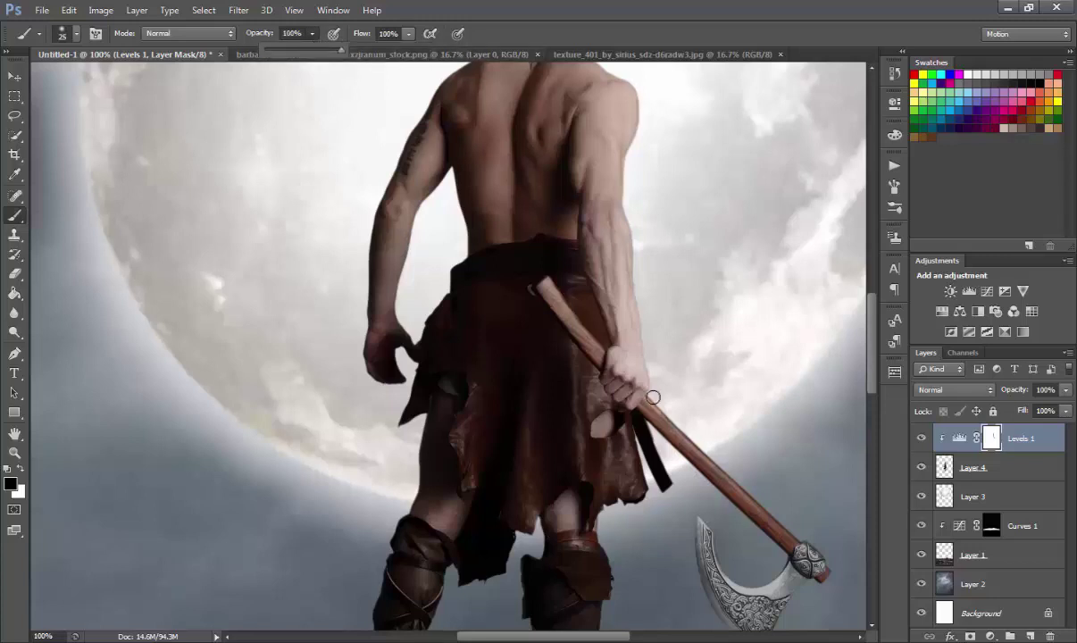
Mask the Levels darkening off the axe handle and blade.
drag(653, 397, 735, 477)
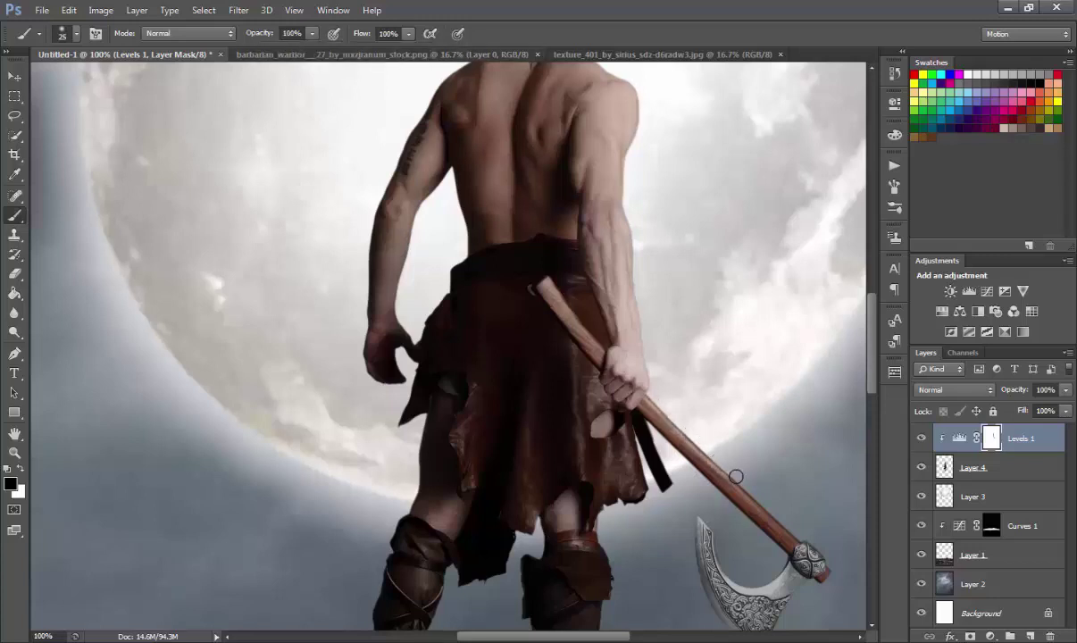
drag(779, 521, 820, 578)
scroll(772, 546, down, 2)
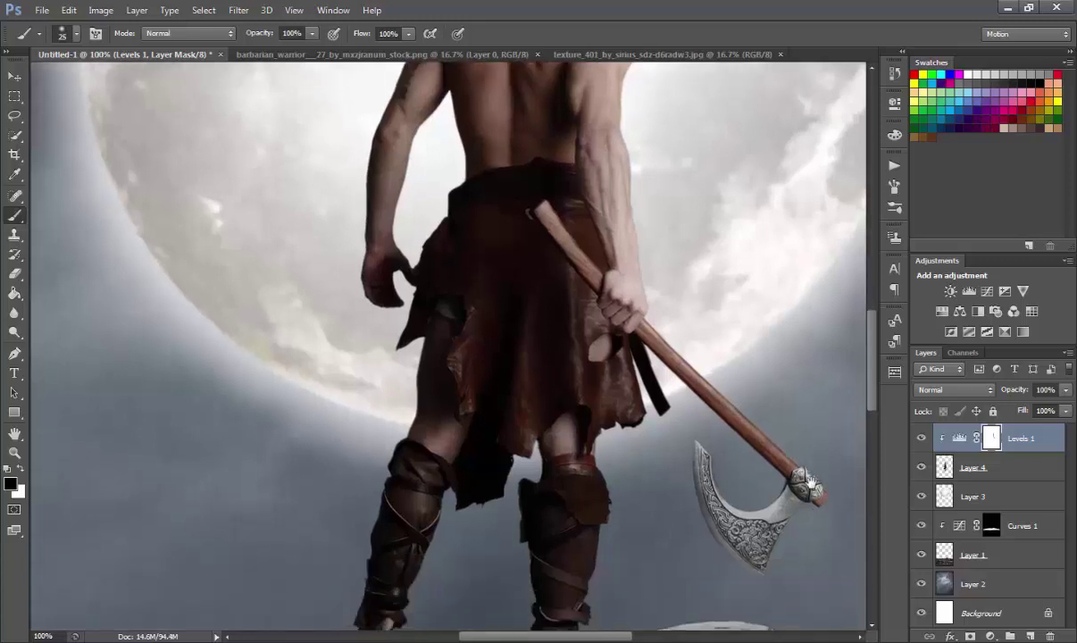
scroll(776, 482, down, 2)
mouse_move(767, 462)
mouse_down()
mouse_move(705, 442)
mouse_move(718, 460)
mouse_up()
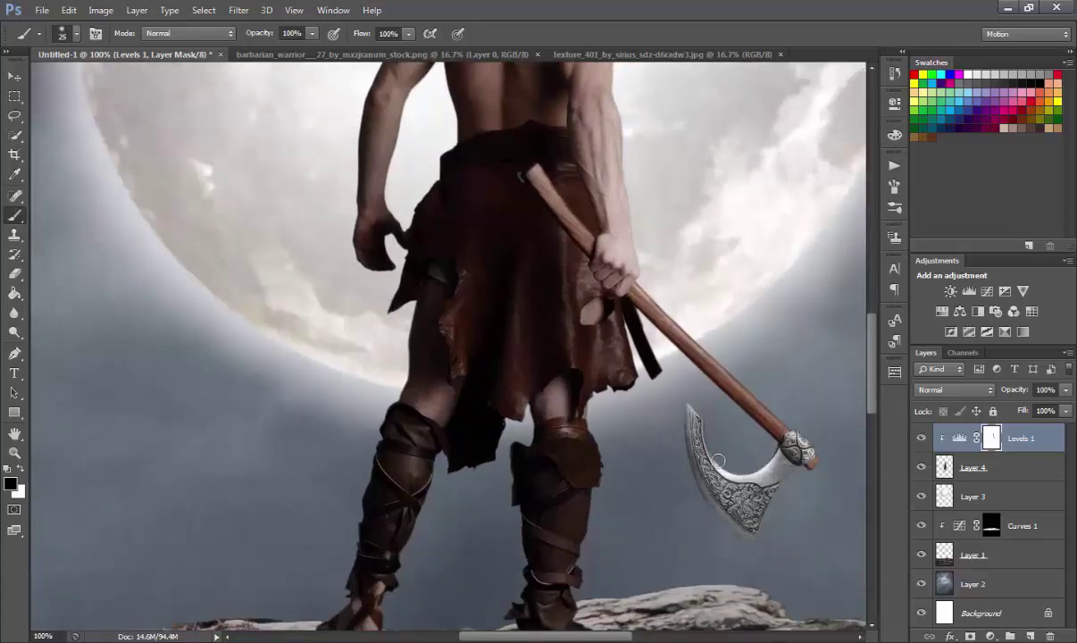
drag(701, 421, 691, 458)
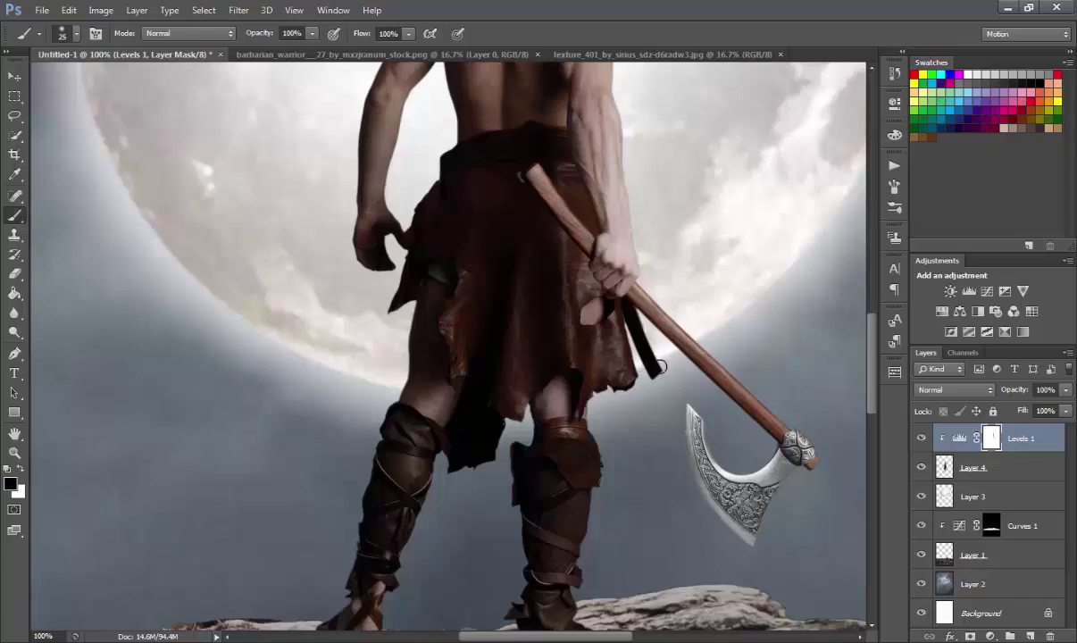
Mask the Levels darkening along the skirt edge, knees, leg straps and left greave.
drag(622, 329, 608, 386)
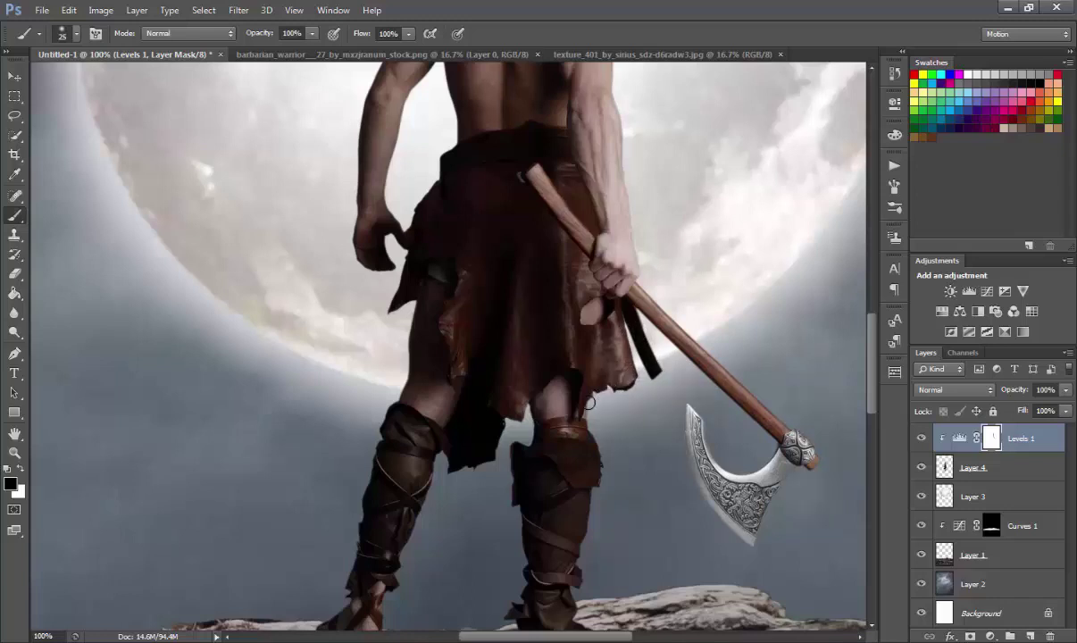
drag(591, 413, 575, 567)
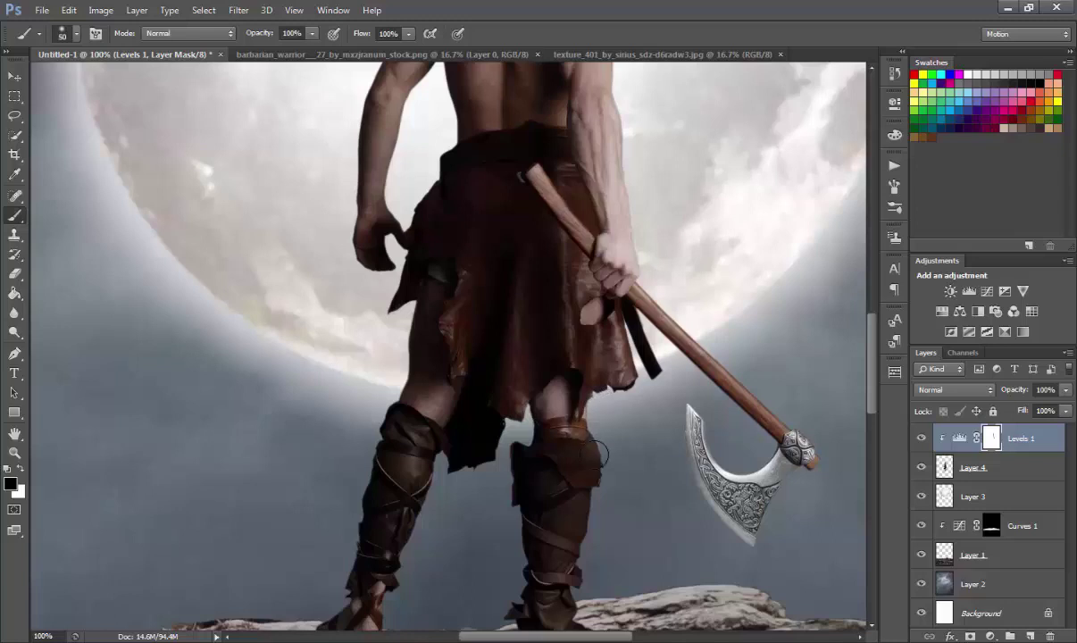
scroll(575, 567, down, 3)
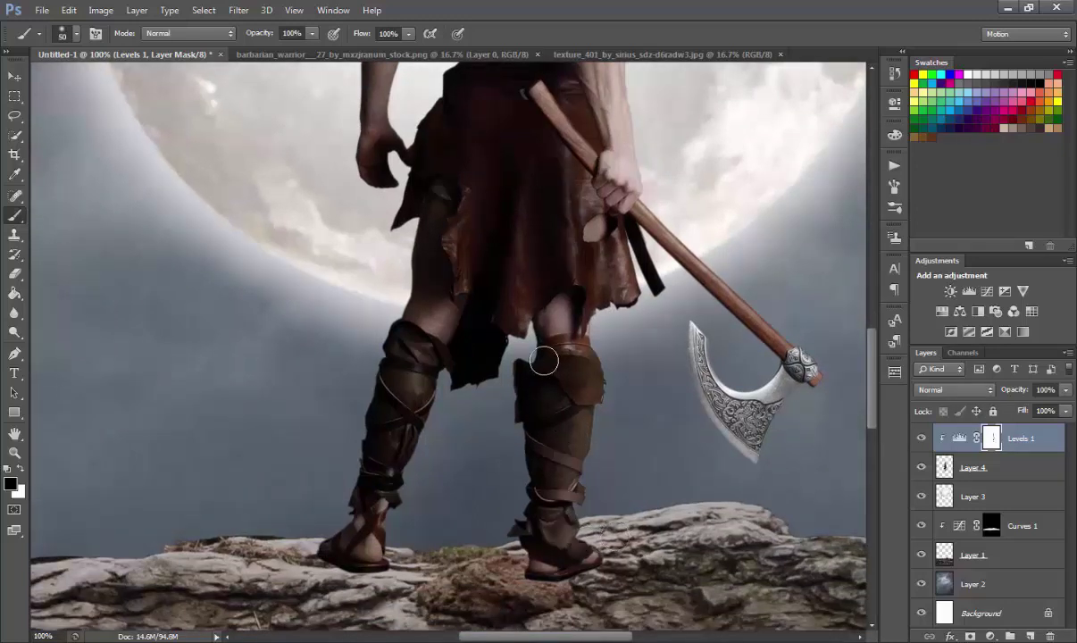
mouse_move(543, 356)
mouse_down()
mouse_move(522, 393)
mouse_move(516, 559)
mouse_up()
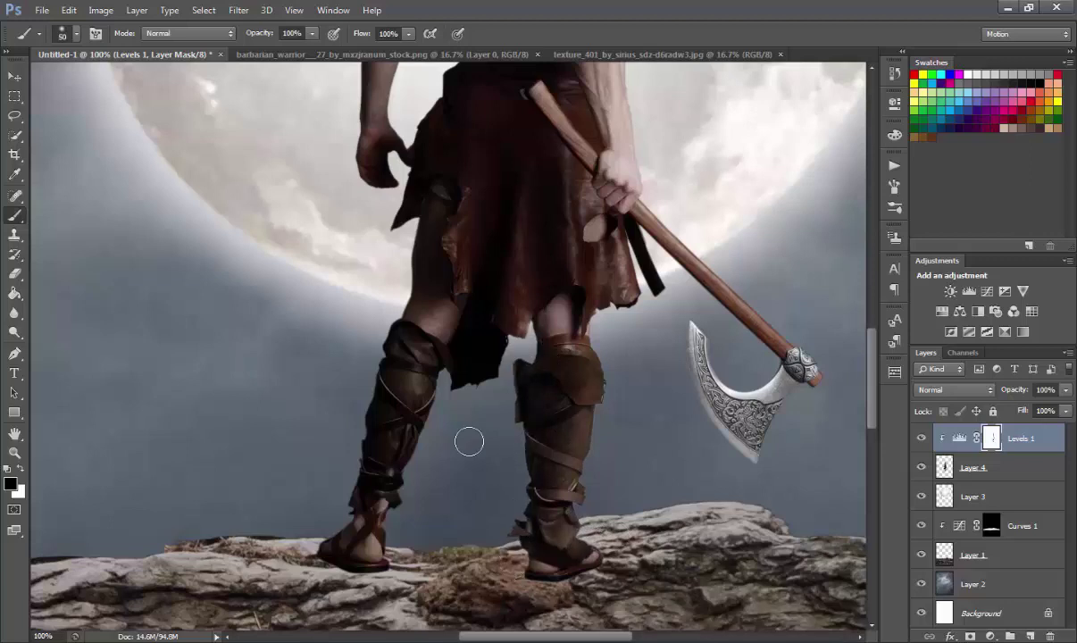
drag(420, 349, 365, 501)
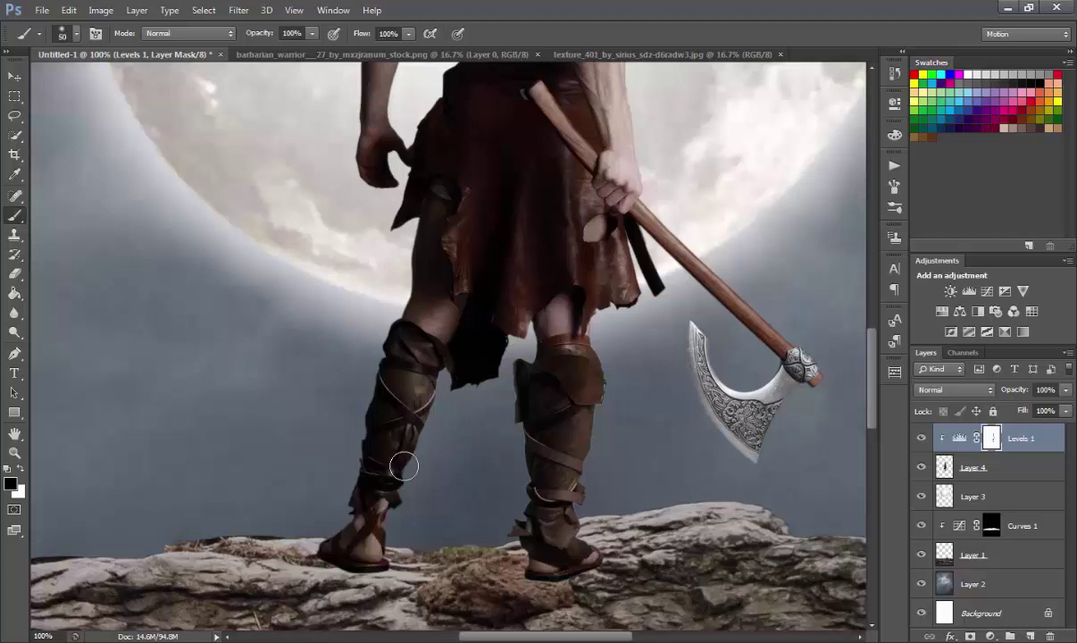
mouse_move(357, 432)
mouse_down()
mouse_move(396, 260)
mouse_move(352, 484)
mouse_up()
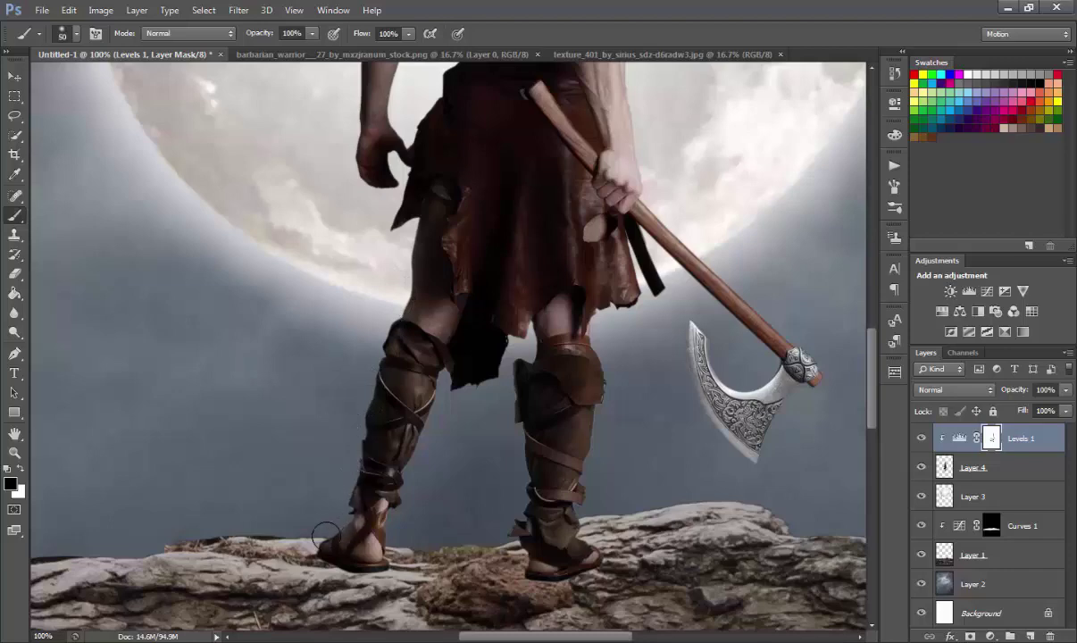
Mask the Levels darkening along the back, head, neck and shoulder edges.
drag(441, 284, 456, 500)
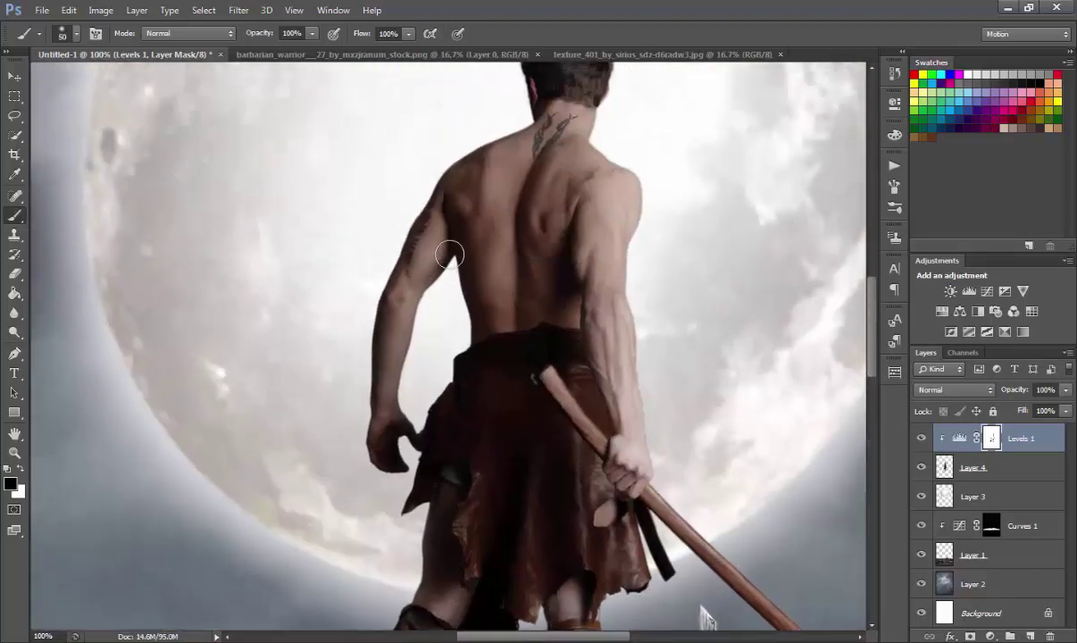
mouse_move(449, 255)
mouse_down()
mouse_move(461, 357)
mouse_move(418, 353)
mouse_move(402, 396)
mouse_move(427, 192)
mouse_move(368, 308)
mouse_move(343, 452)
mouse_move(349, 396)
mouse_up()
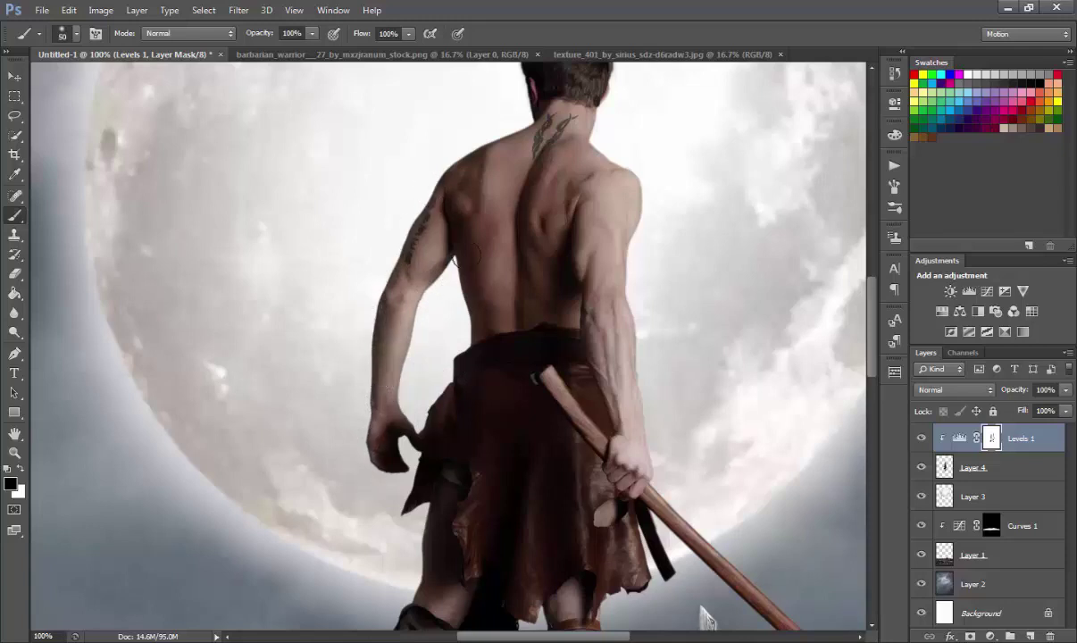
scroll(473, 317, up, 5)
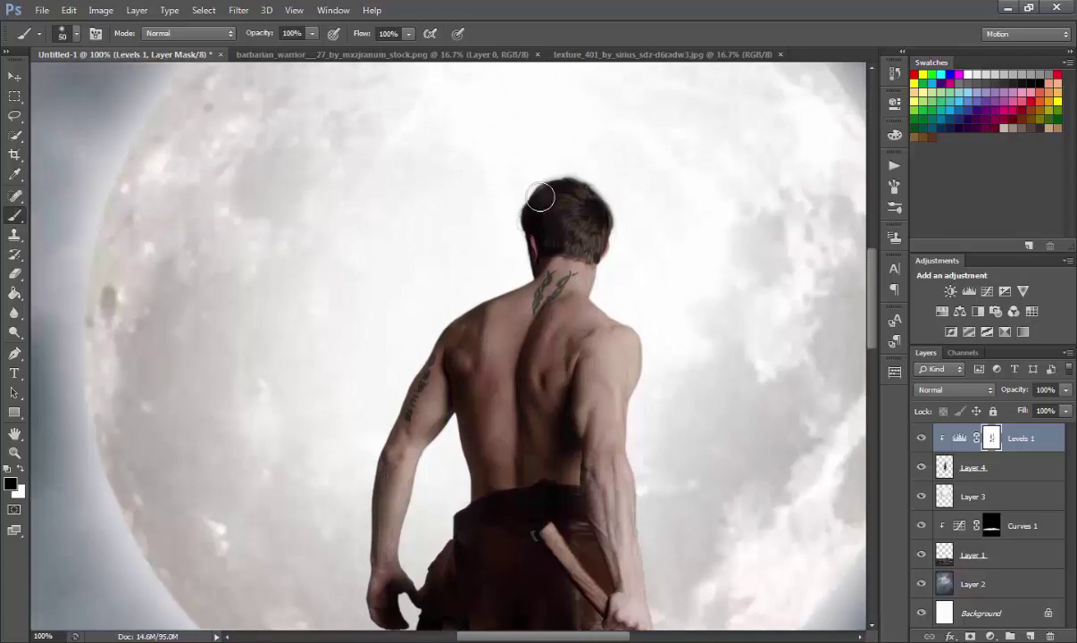
mouse_move(527, 221)
mouse_down()
mouse_move(539, 219)
mouse_move(519, 240)
mouse_move(556, 250)
mouse_move(512, 265)
mouse_move(517, 289)
mouse_move(474, 300)
mouse_move(413, 361)
mouse_up()
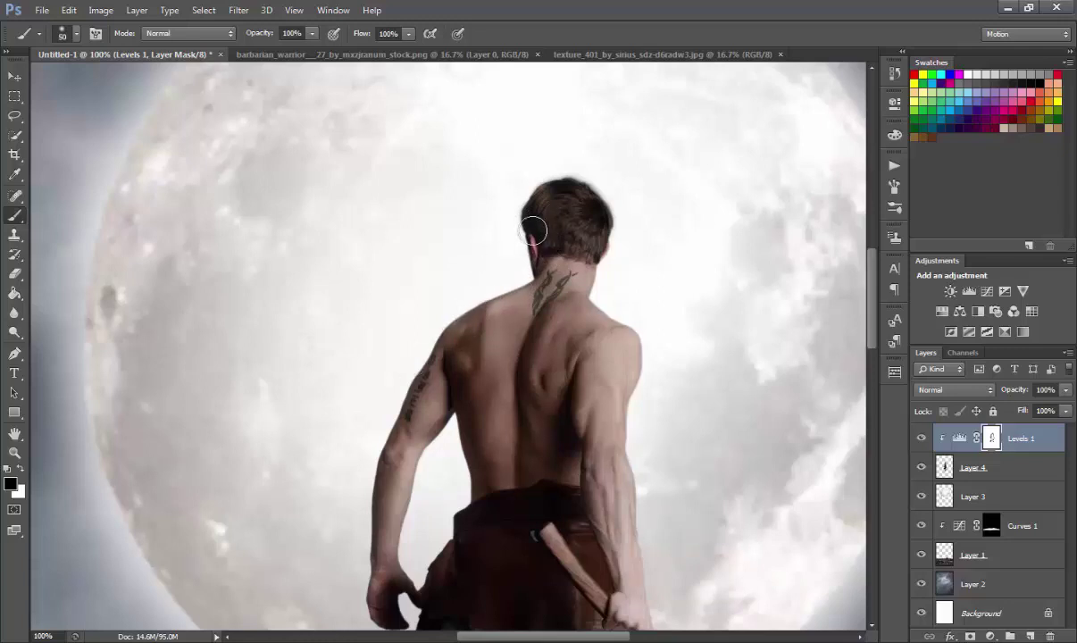
drag(533, 231, 417, 307)
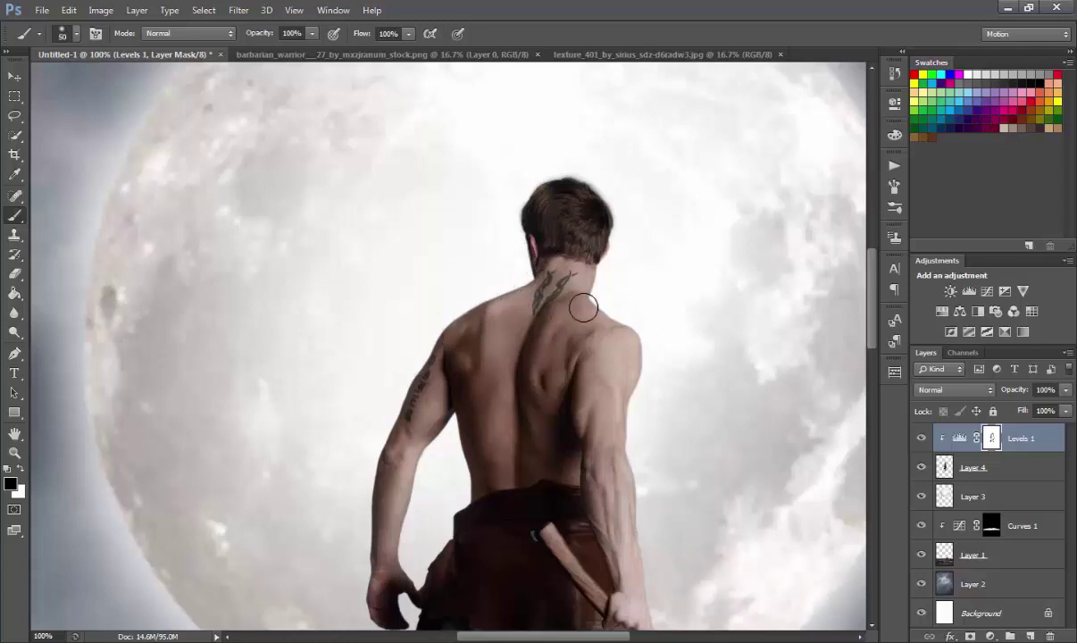
Toggle Levels 1 visibility to compare the masked result across the whole composition.
key(ctrl+minus)
key(ctrl+minus)
key(ctrl+minus)
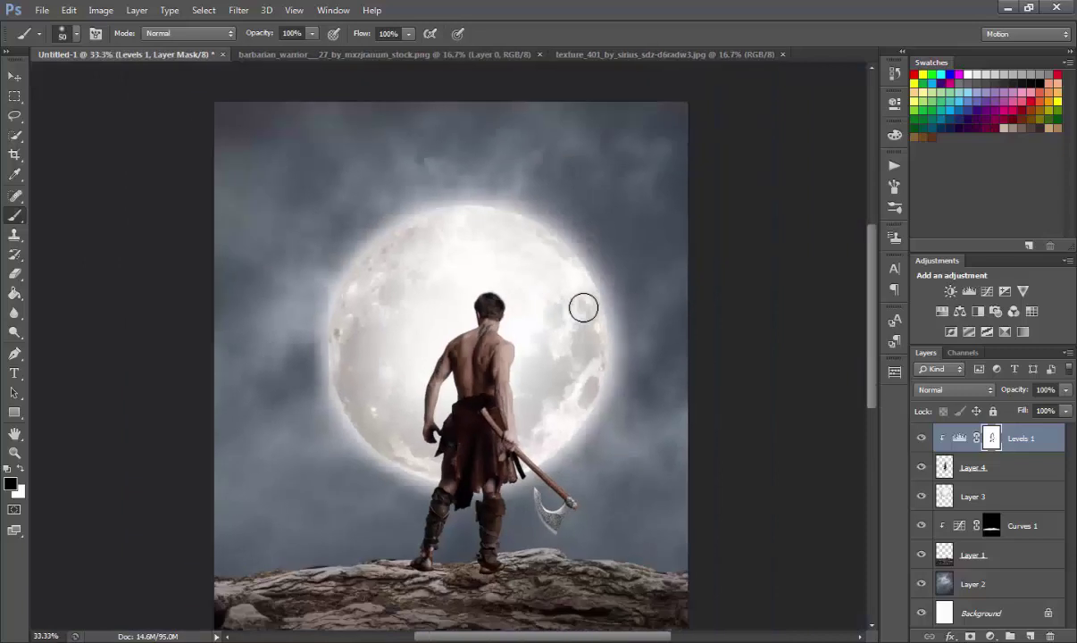
click(922, 440)
click(921, 439)
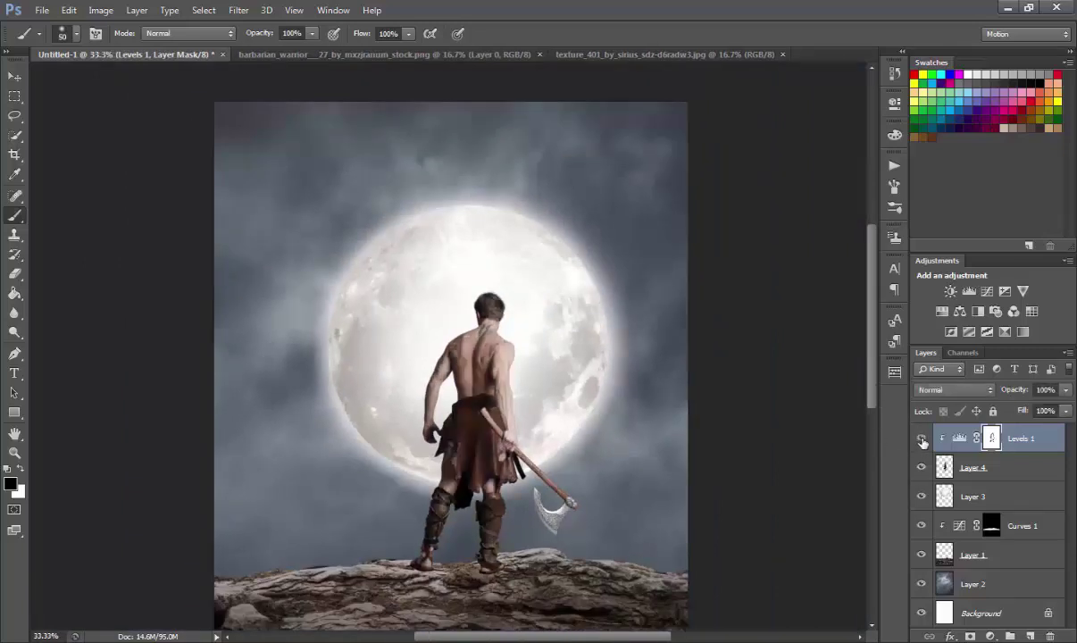
click(921, 439)
click(922, 439)
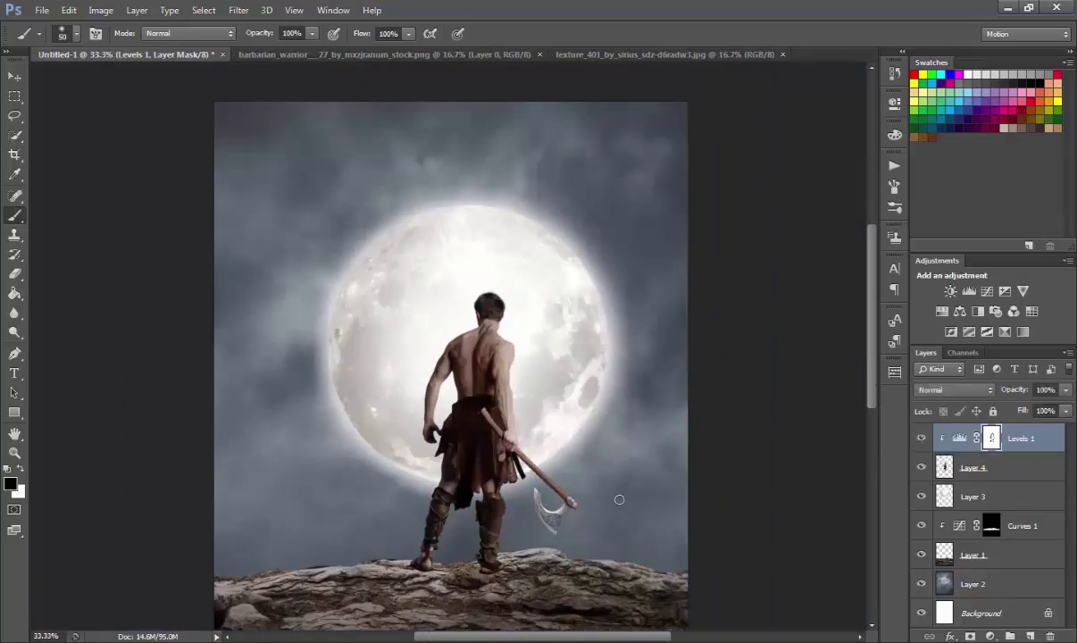
key(ctrl+plus)
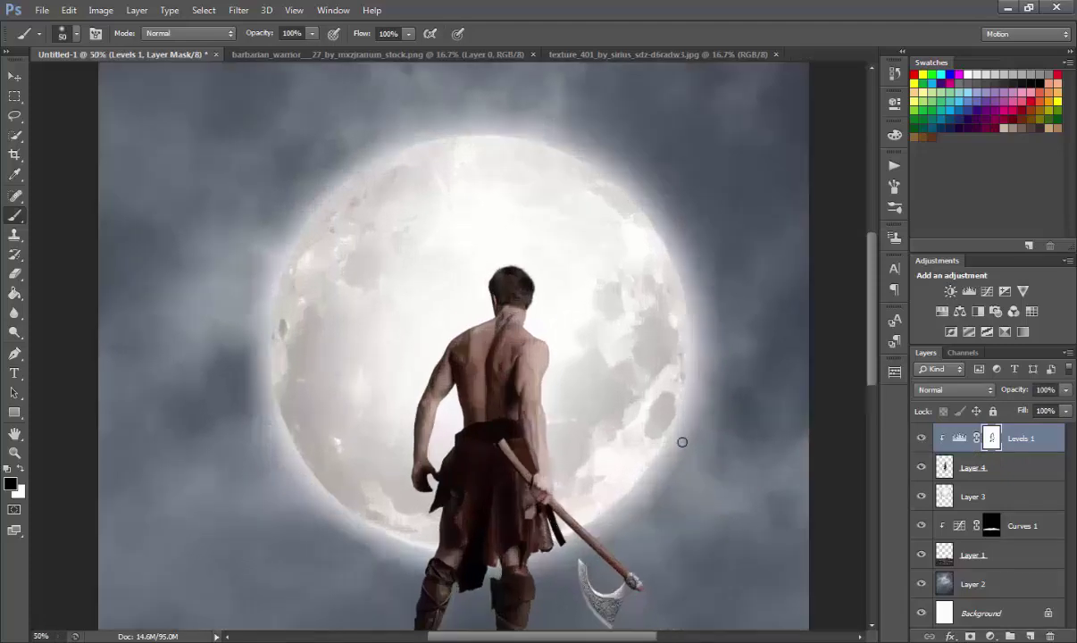
key(ctrl+0)
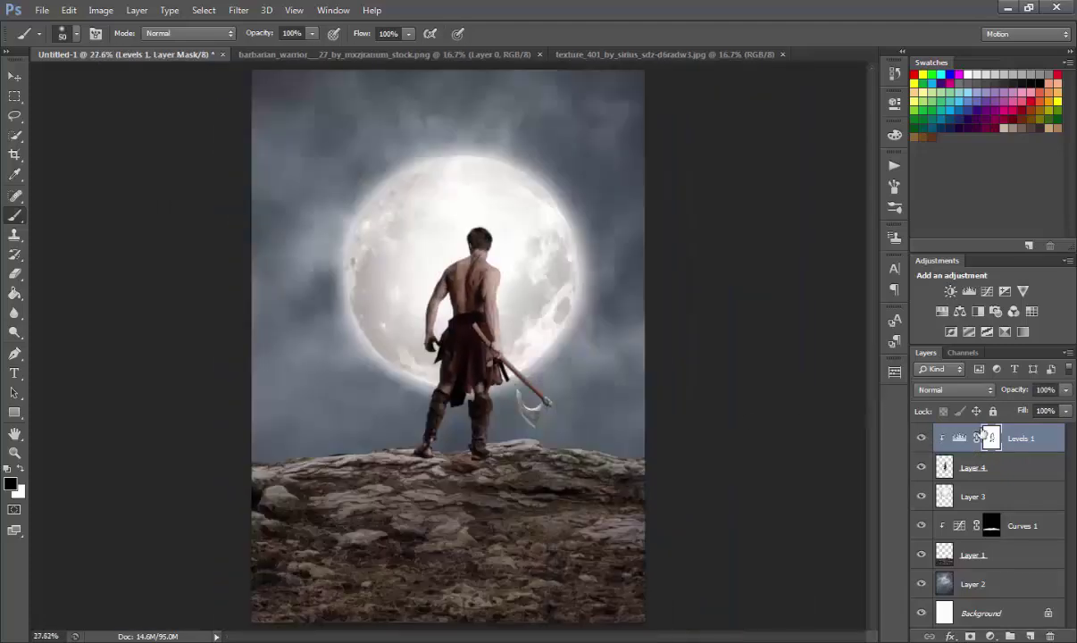
click(990, 636)
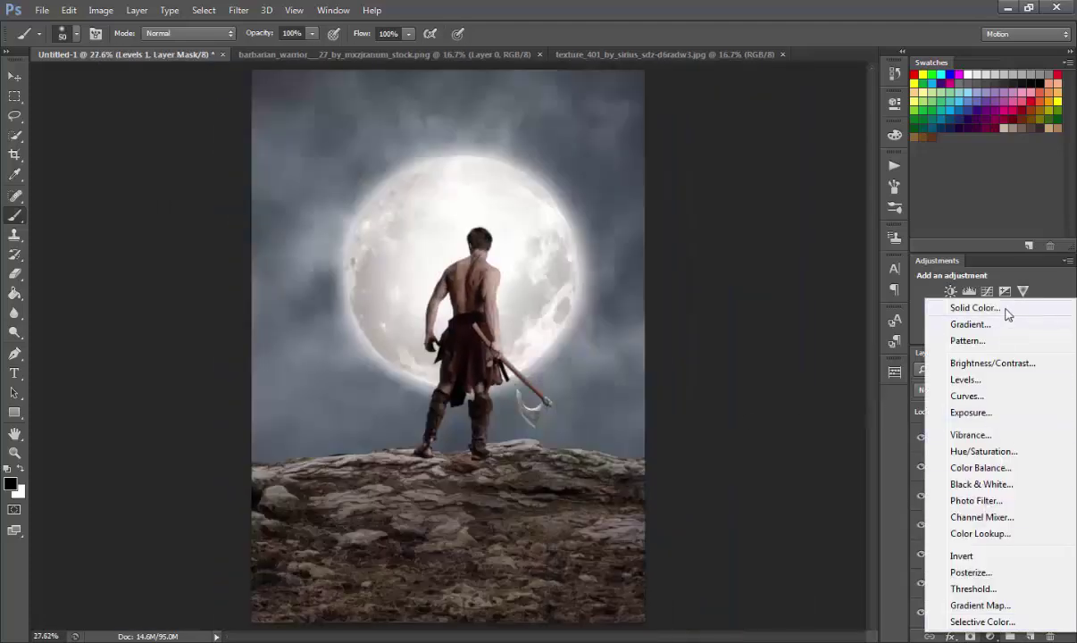
Add a black Solid Color fill layer at about 72% opacity and target its mask.
key(Escape)
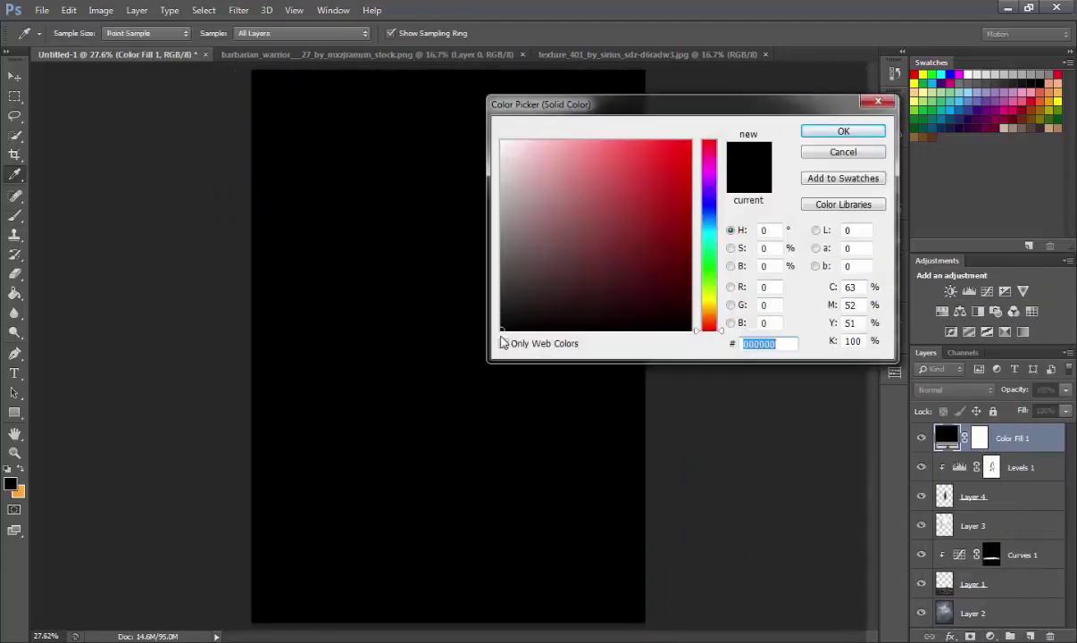
click(502, 329)
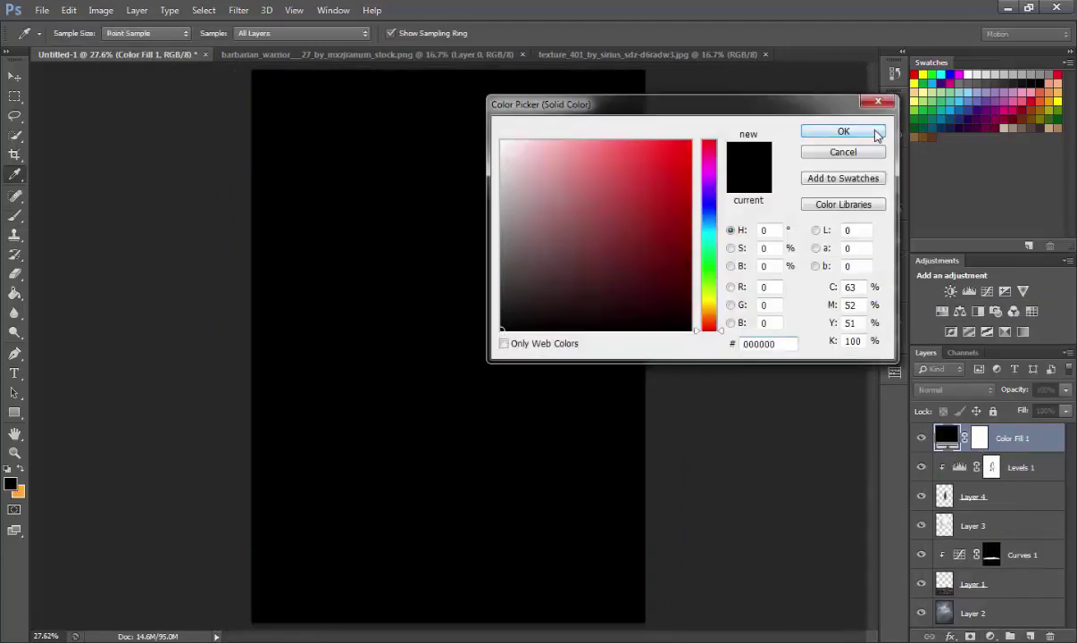
click(843, 131)
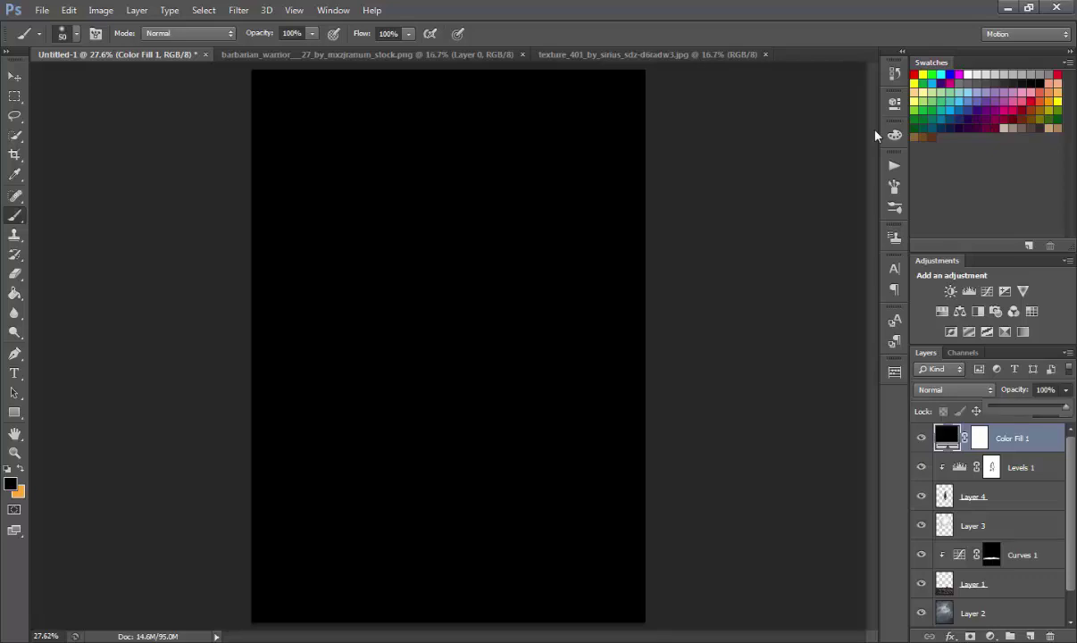
drag(1065, 406, 1042, 406)
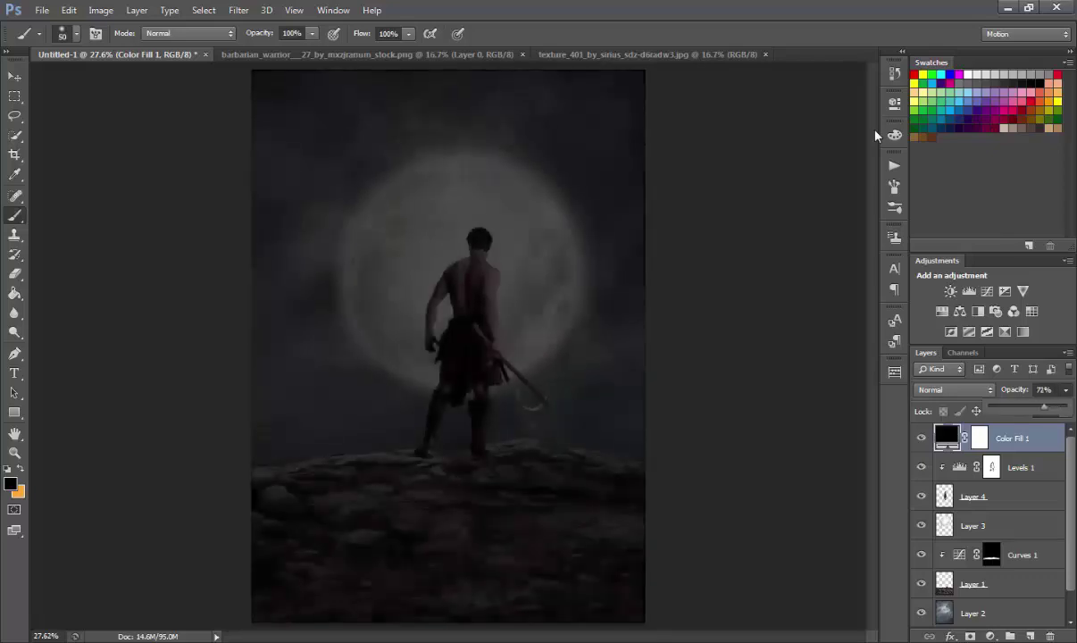
key(v)
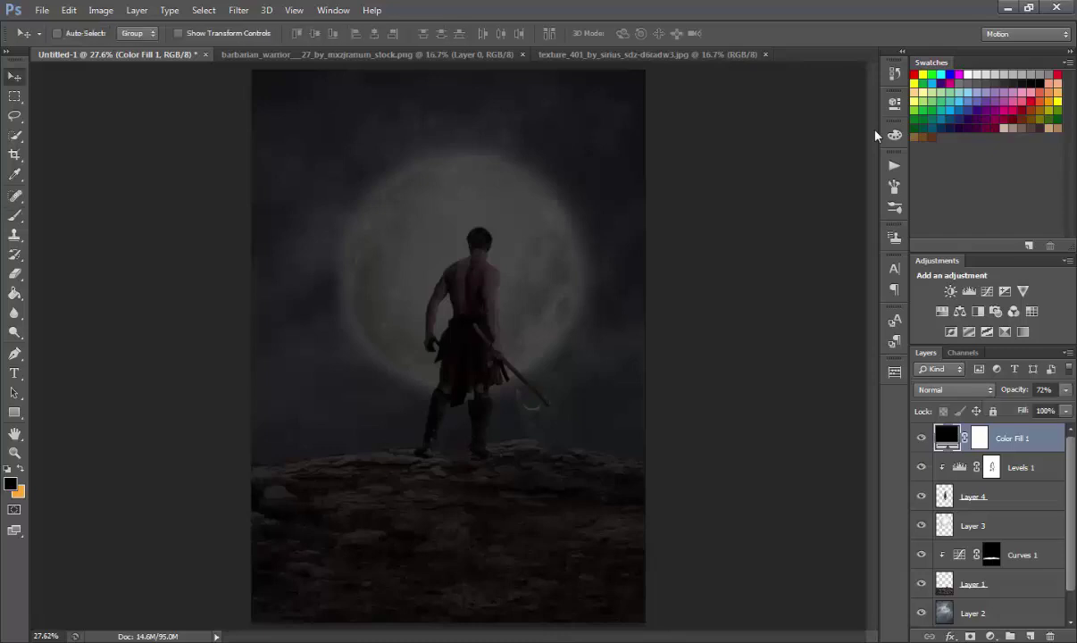
key(ctrl+backslash)
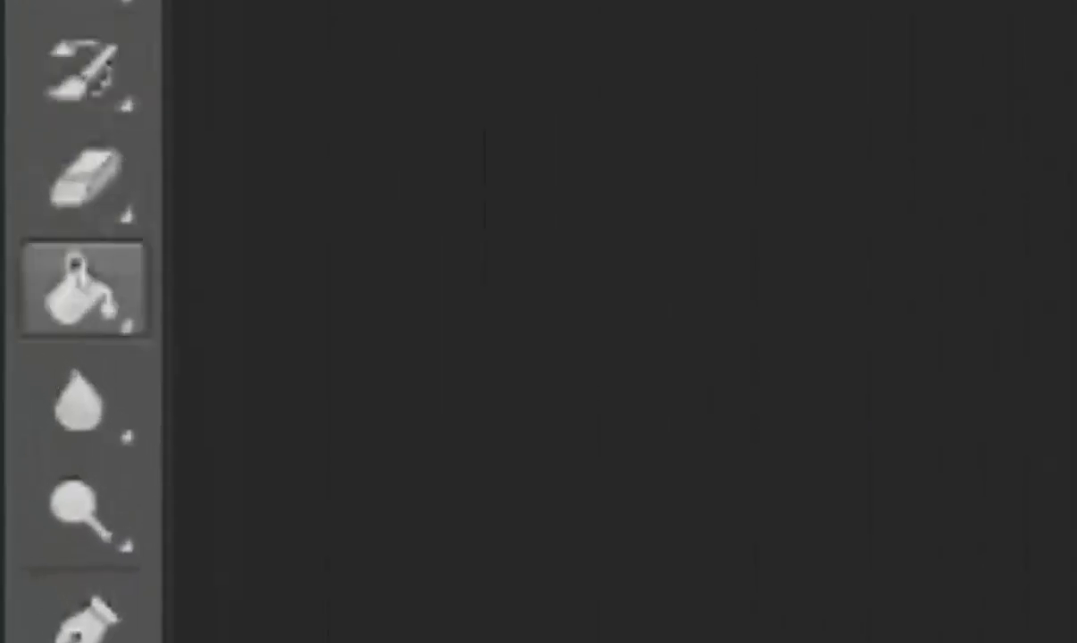
Draw a Foreground to Transparent radial gradient on the Color Fill 1 mask centred on the warrior.
right_click(82, 287)
click(469, 274)
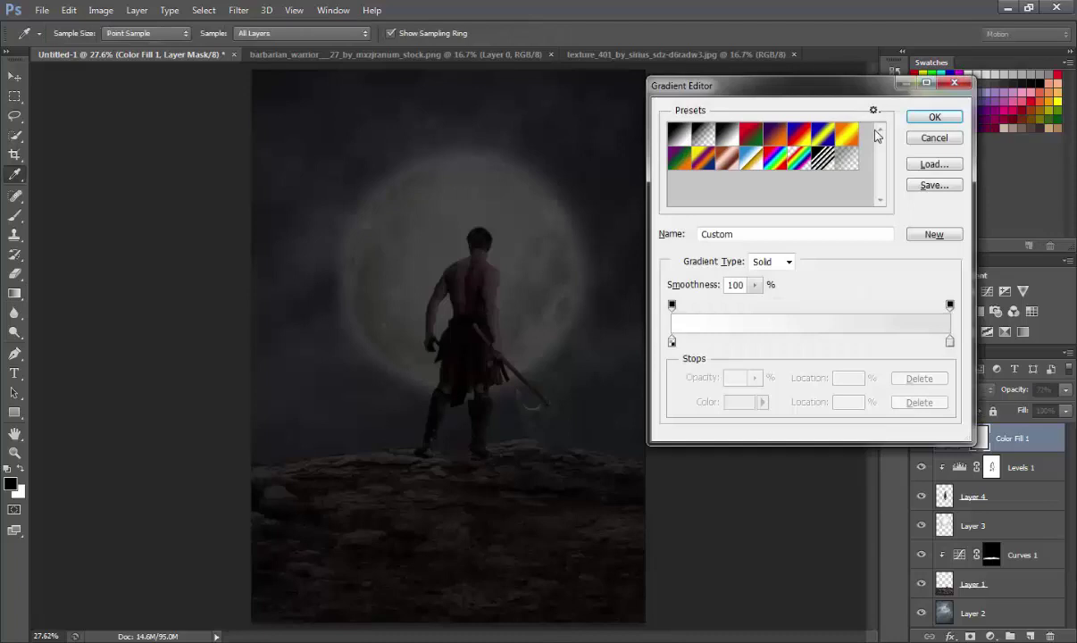
key(Escape)
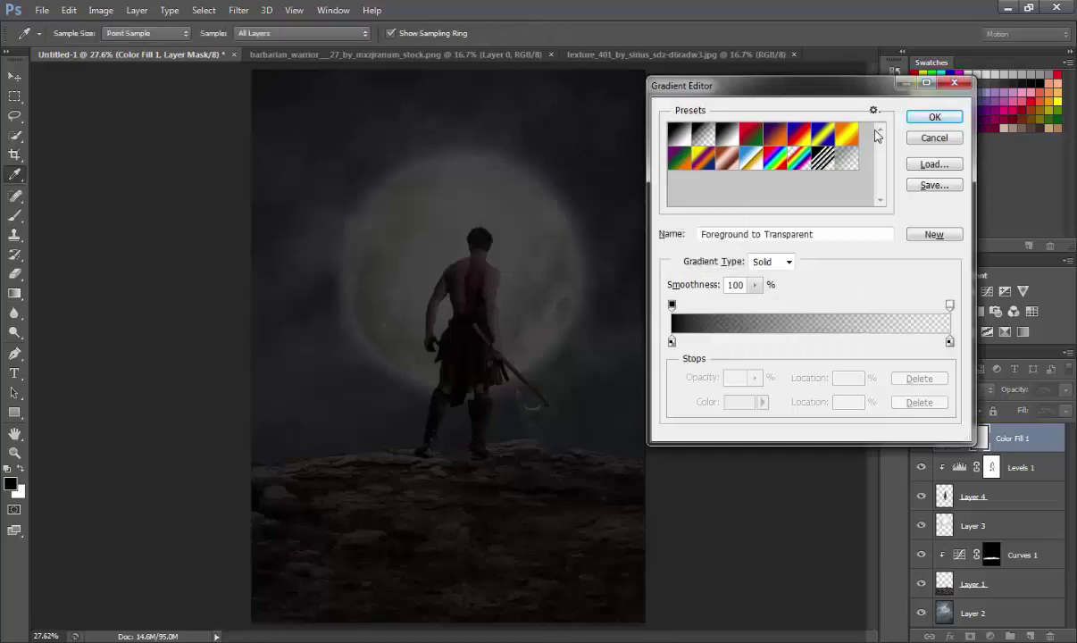
key(Return)
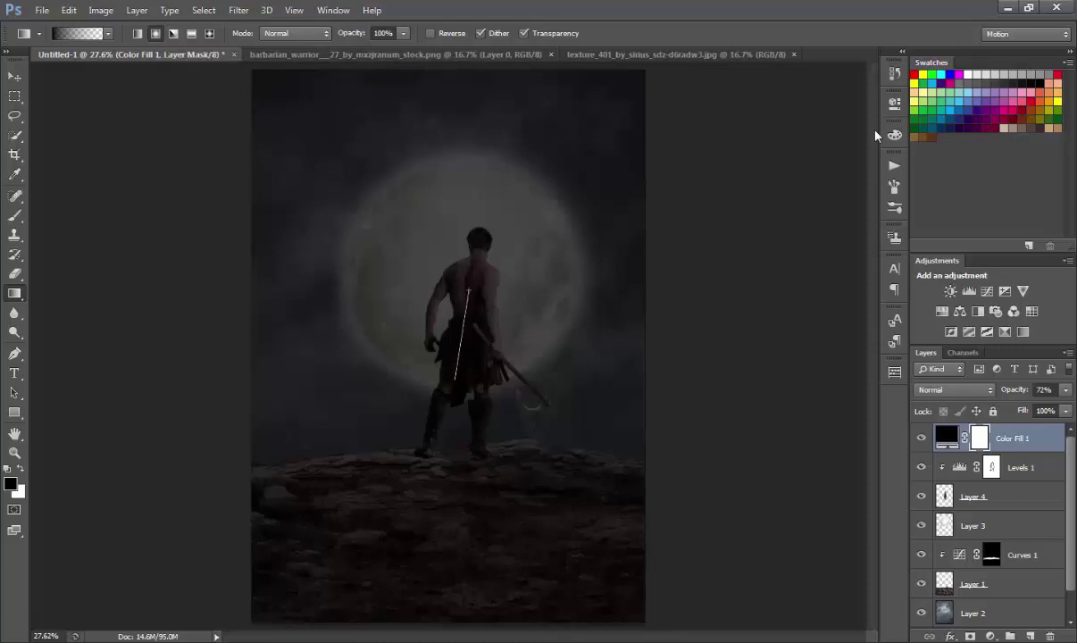
drag(468, 344, 468, 539)
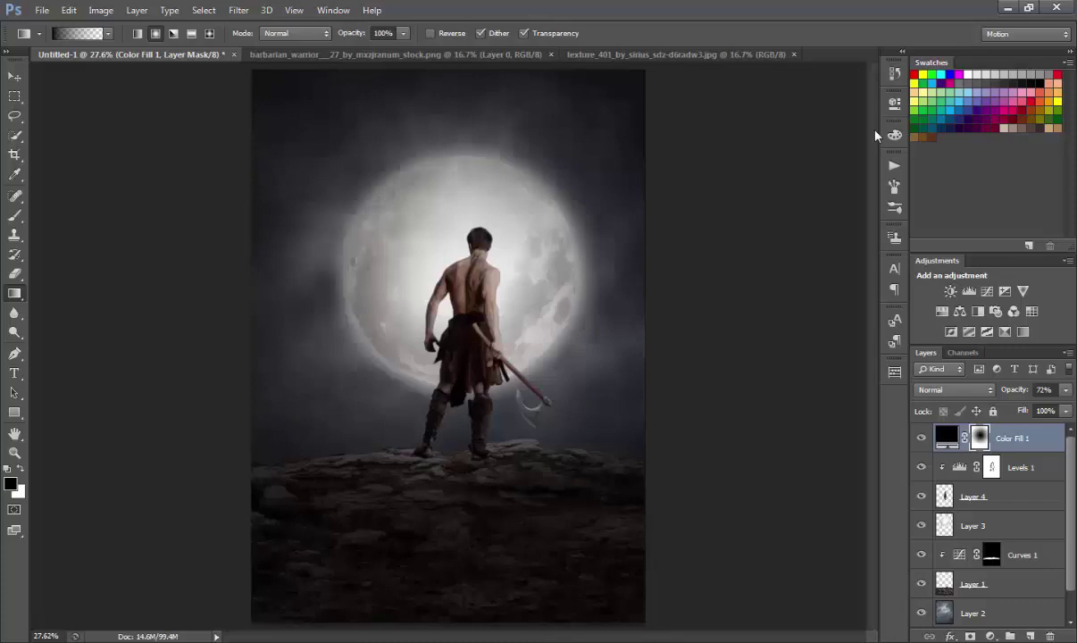
key(ctrl+minus)
key(ctrl+minus)
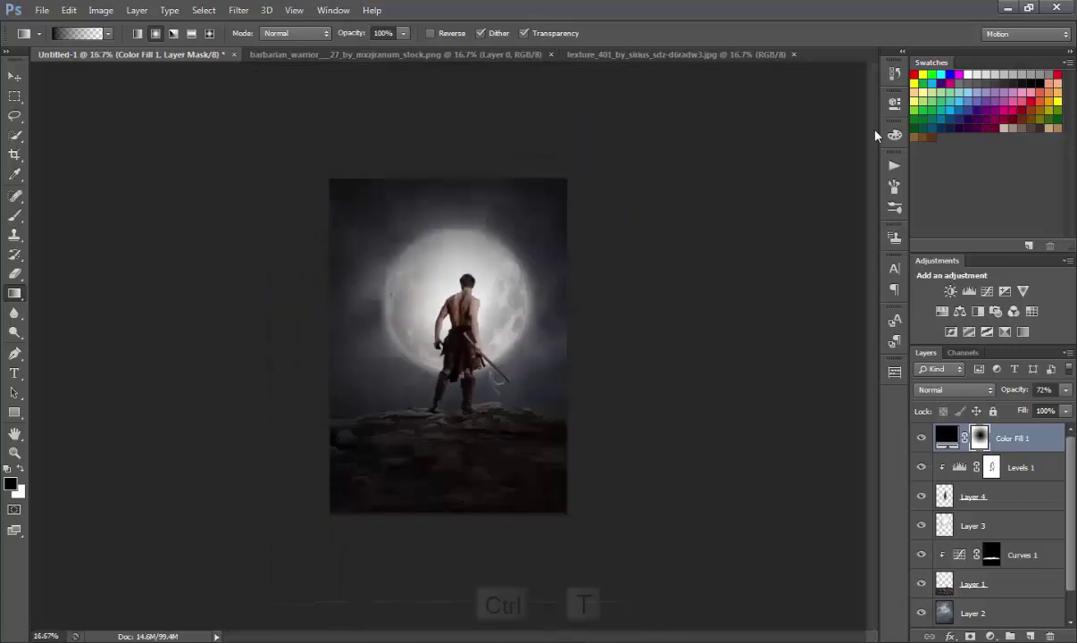
Stretch the Color Fill 1 vignette vertically to about 118% height, past the image top and bottom.
key(ctrl+t)
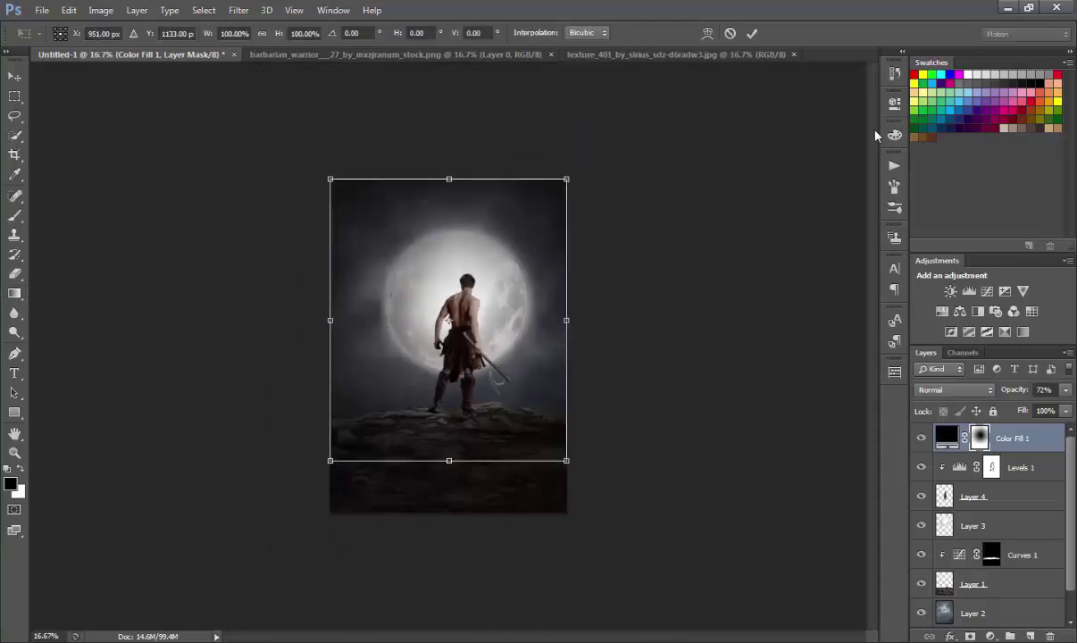
drag(448, 461, 448, 511)
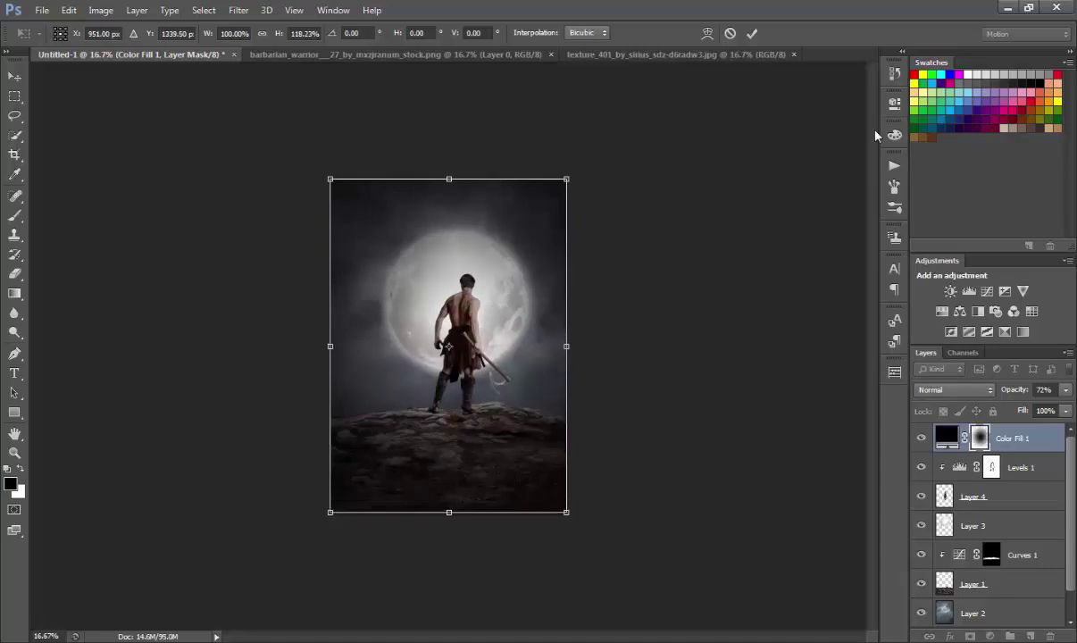
drag(448, 179, 448, 156)
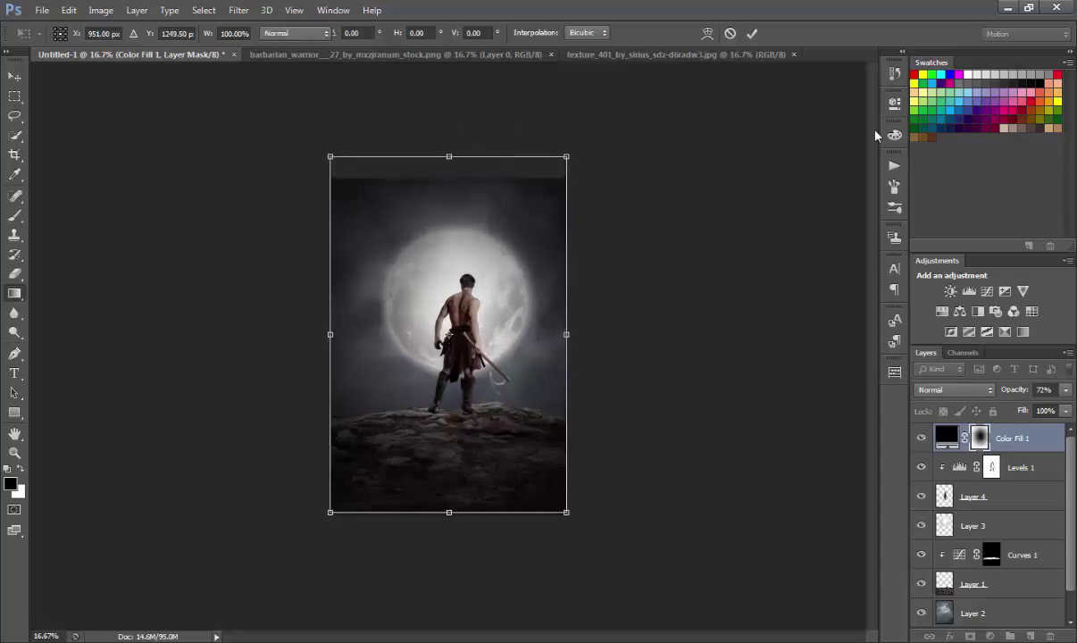
key(Return)
key(ctrl+plus)
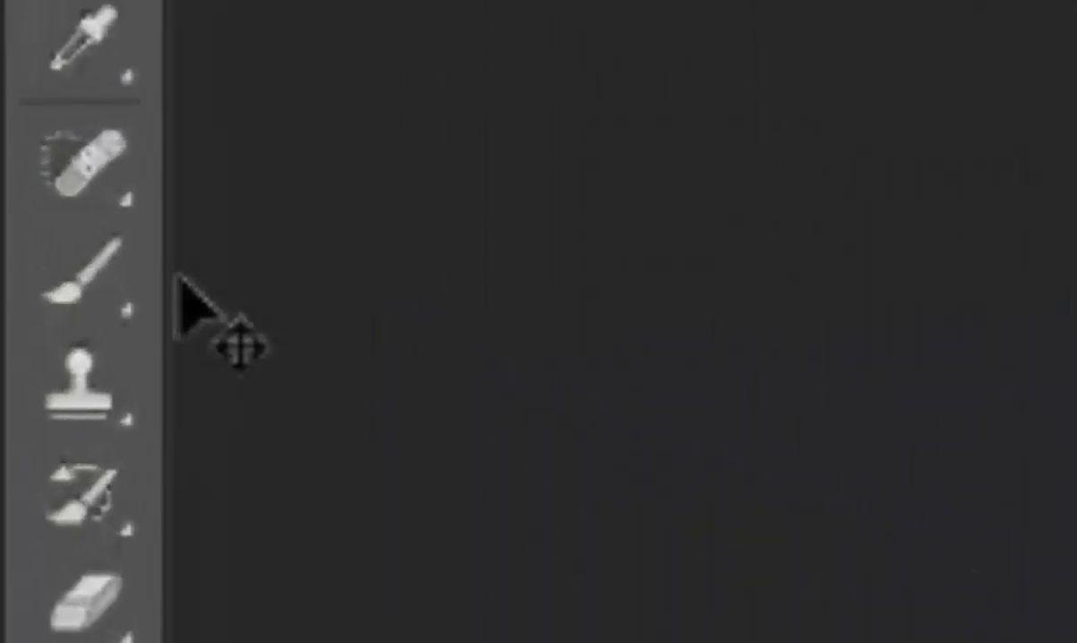
Set up an enlarged soft brush at 26% flow, painting with black.
click(119, 283)
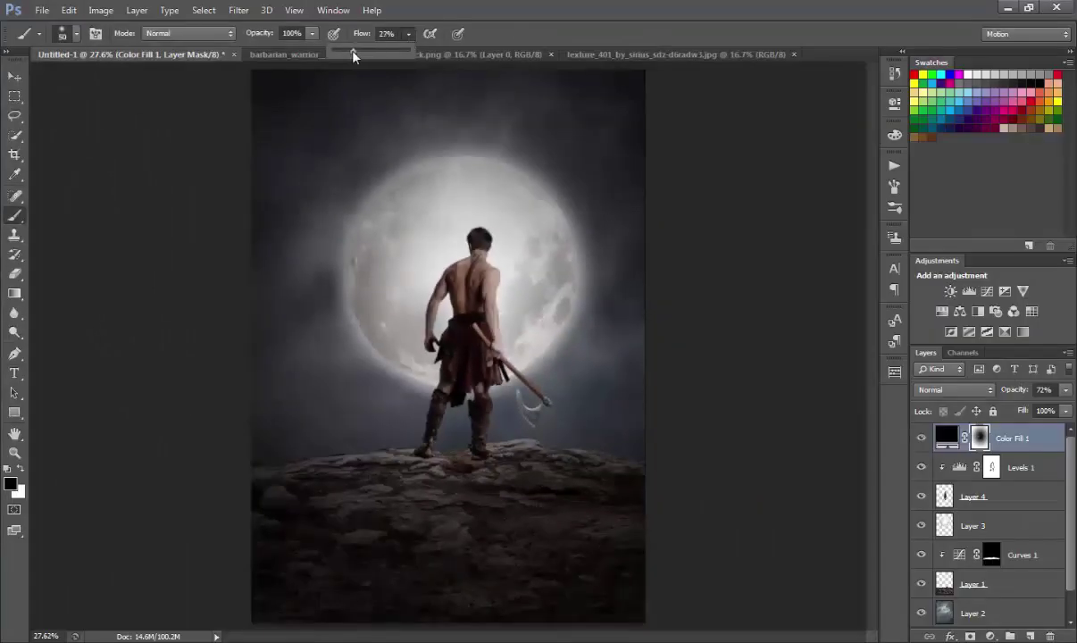
drag(354, 56, 351, 54)
key(bracketright)
key(bracketright)
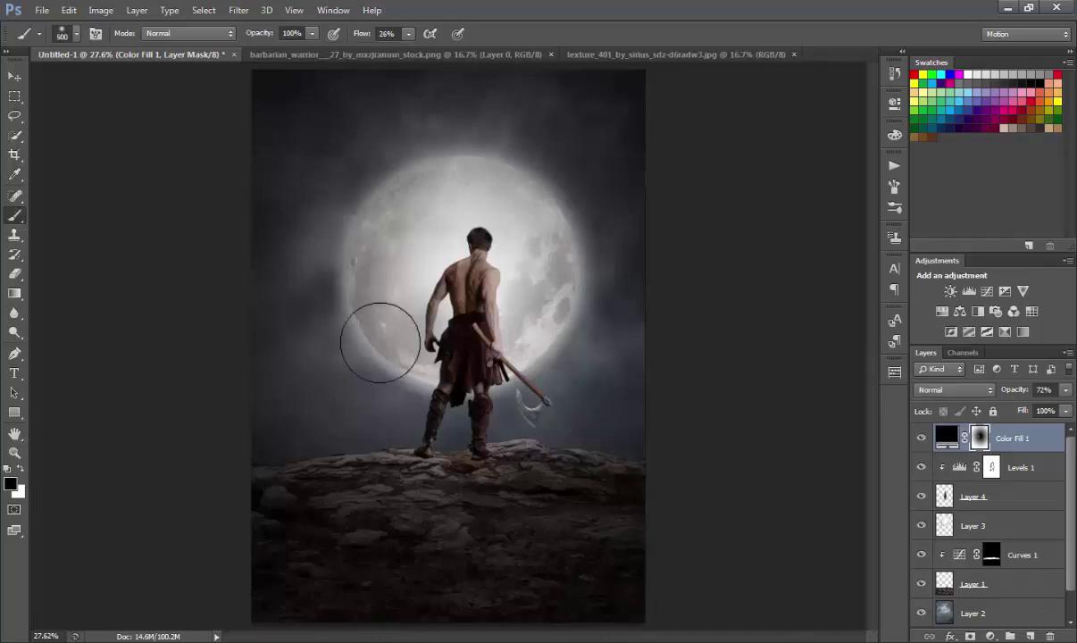
key(x)
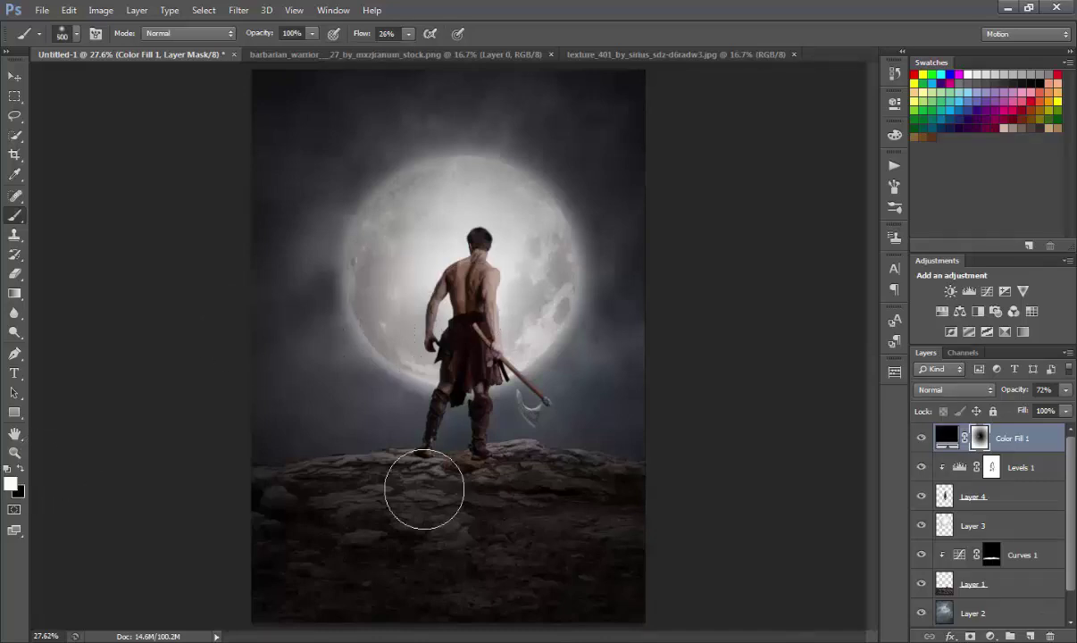
click(22, 472)
Paint the Color Fill 1 mask over the rocks, rock edge and moon beside the warrior.
mouse_move(434, 492)
mouse_down()
mouse_move(459, 496)
mouse_move(396, 505)
mouse_move(456, 513)
mouse_move(576, 309)
mouse_move(531, 317)
mouse_move(493, 204)
mouse_move(432, 225)
mouse_move(426, 349)
mouse_move(372, 408)
mouse_up()
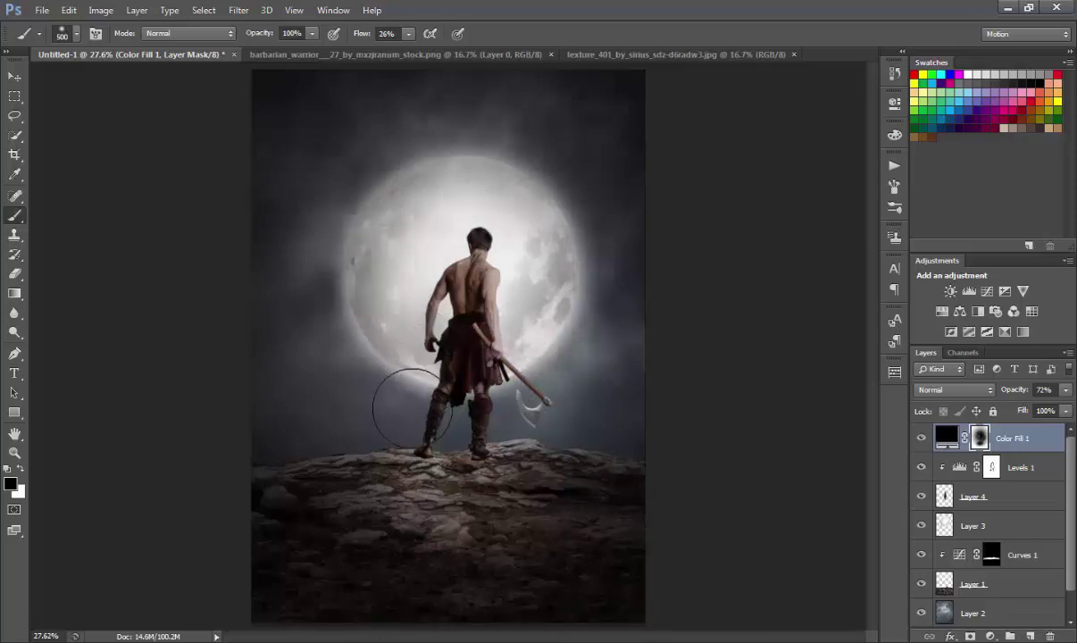
mouse_move(478, 448)
mouse_down()
mouse_move(516, 409)
mouse_move(587, 444)
mouse_move(479, 505)
mouse_move(451, 496)
mouse_up()
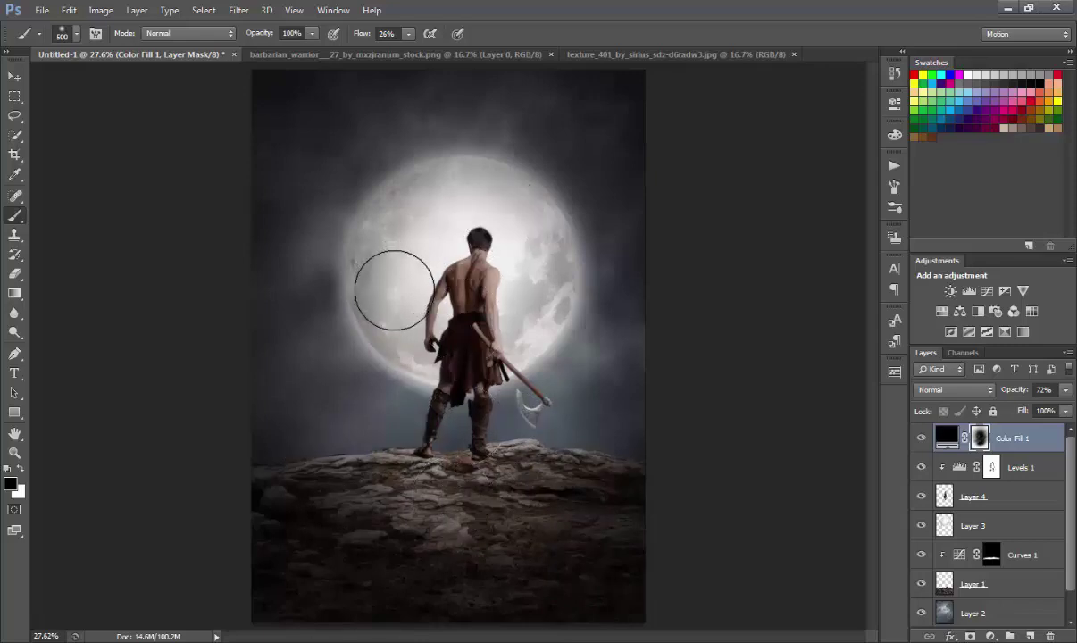
drag(386, 289, 420, 308)
drag(541, 265, 478, 343)
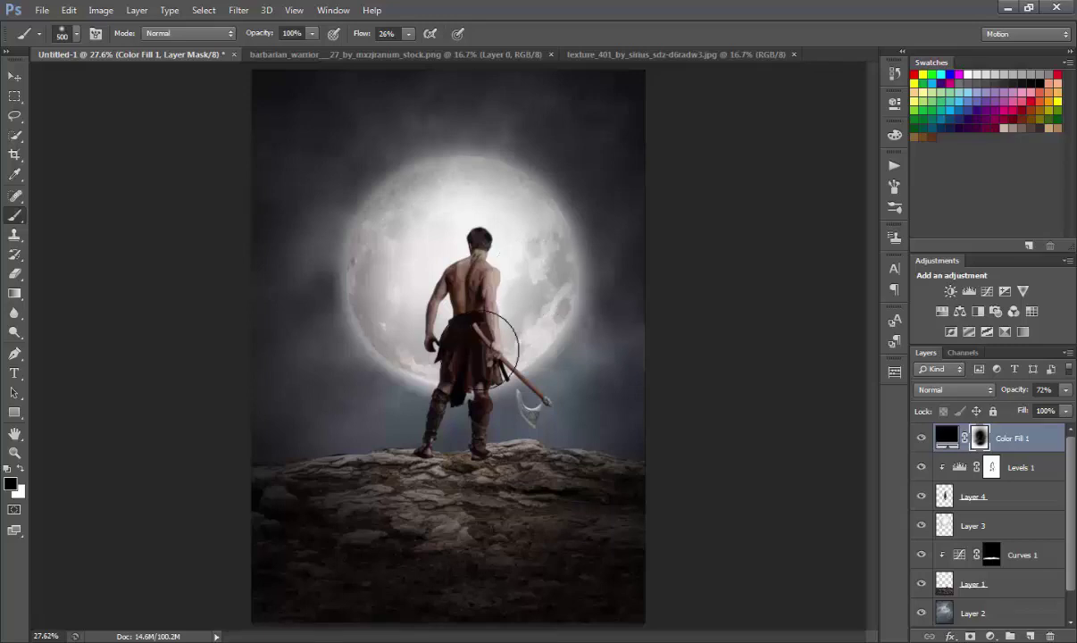
Duplicate warrior Layer 4 and blacken the original with Hue/Saturation Lightness -100.
key(v)
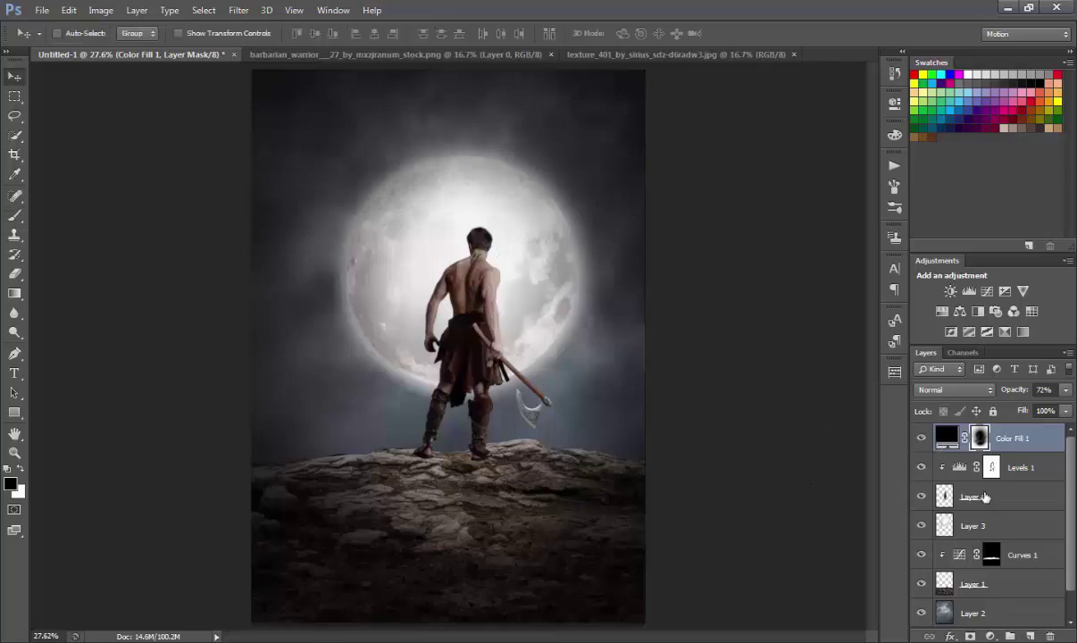
click(984, 496)
key(ctrl+j)
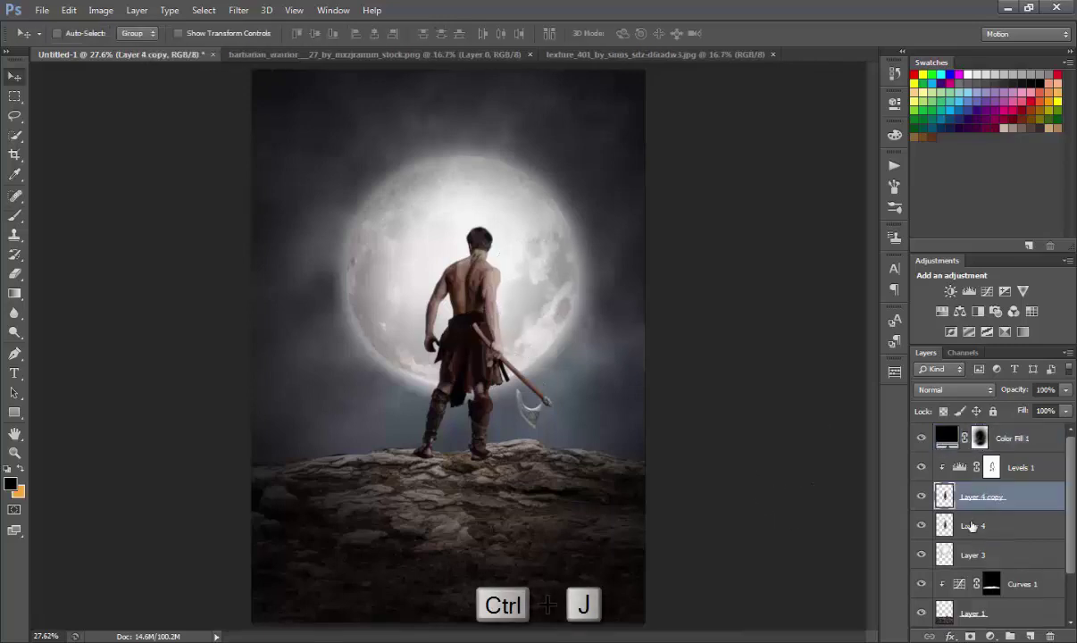
click(973, 526)
key(ctrl+u)
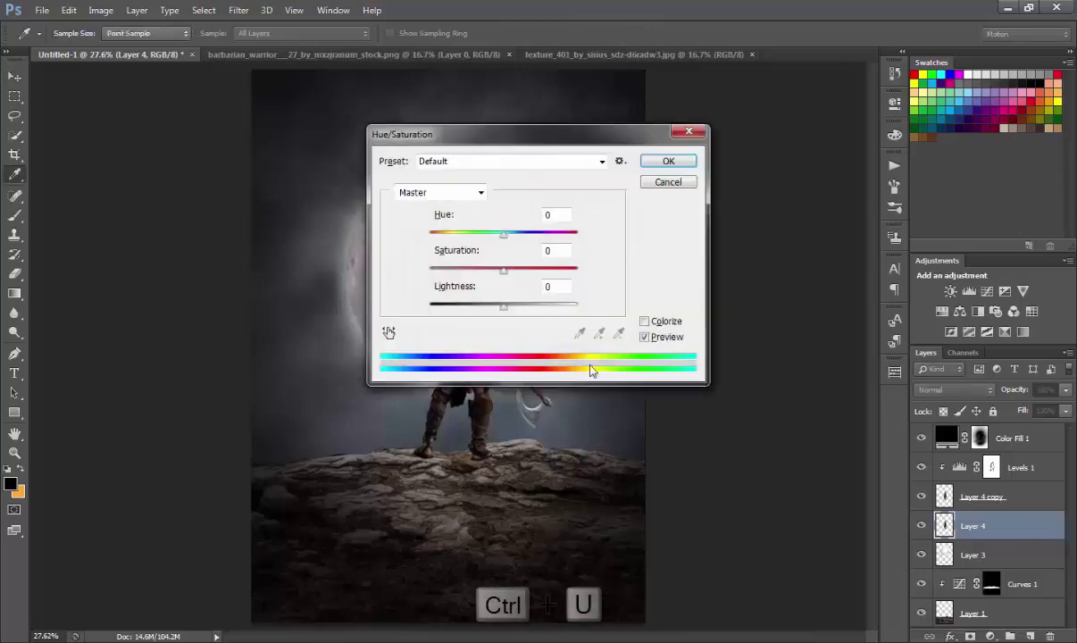
drag(504, 306, 384, 307)
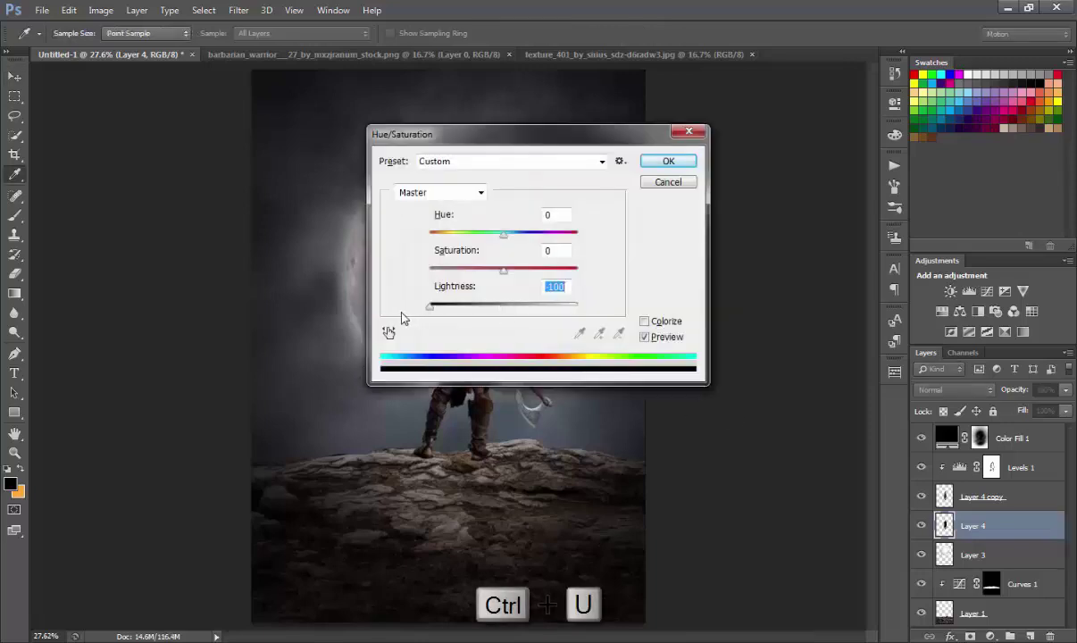
click(681, 164)
Flip the black silhouette vertically and move it below the warrior's feet.
key(ctrl+t)
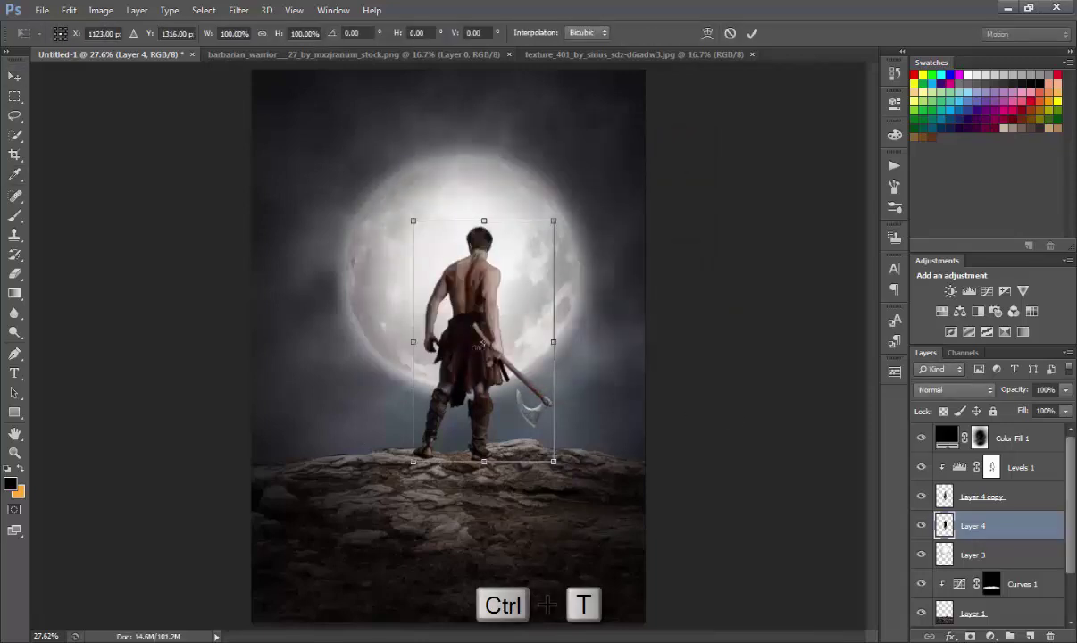
right_click(500, 327)
click(563, 423)
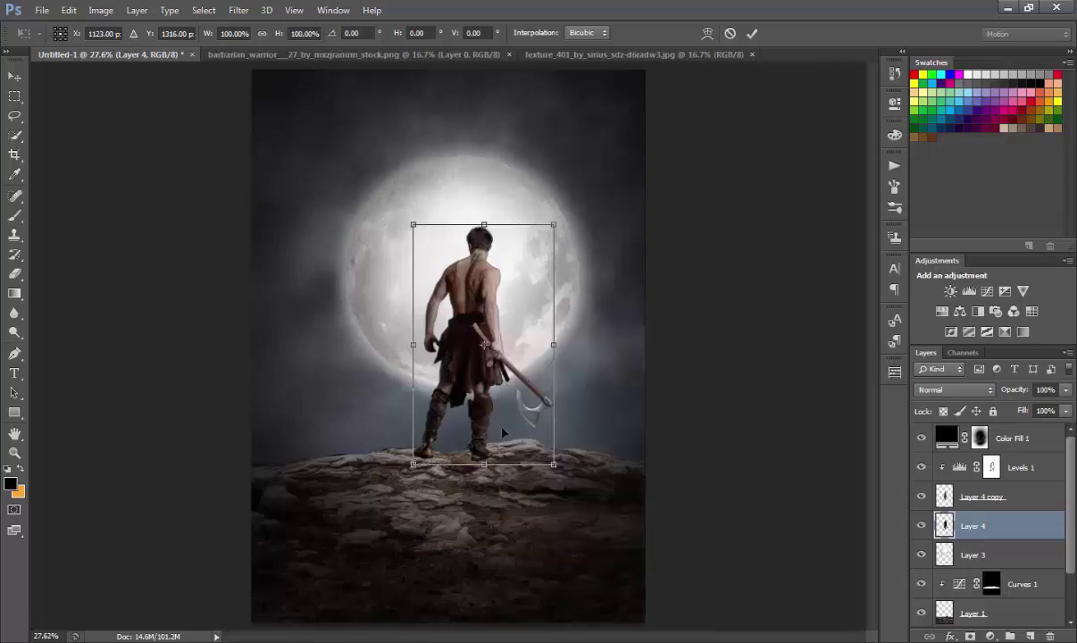
drag(505, 385, 502, 437)
right_click(511, 399)
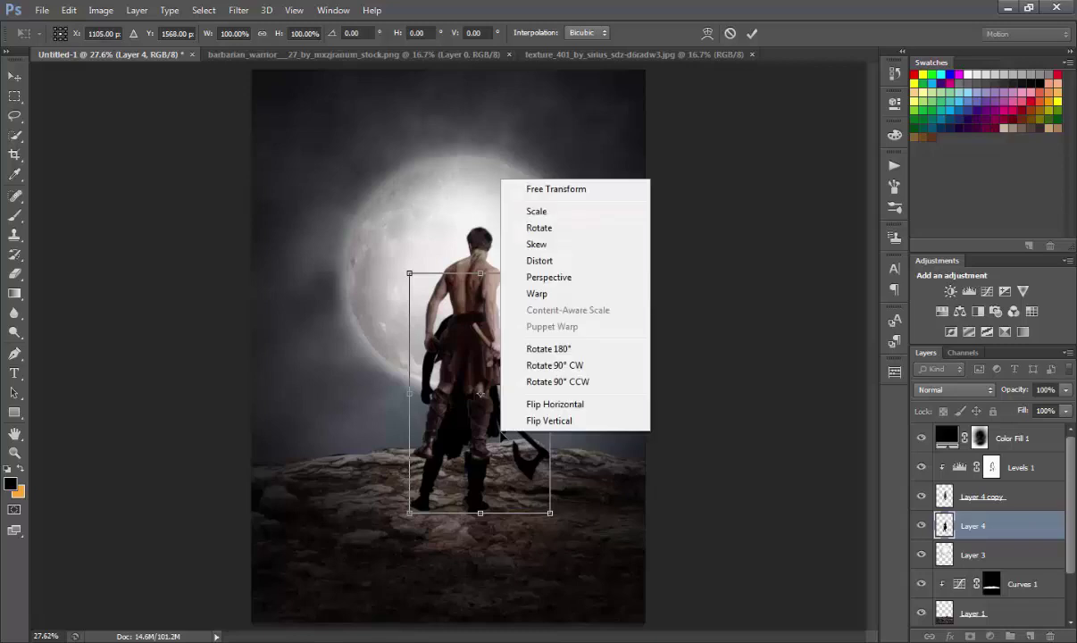
click(514, 422)
drag(495, 502, 496, 596)
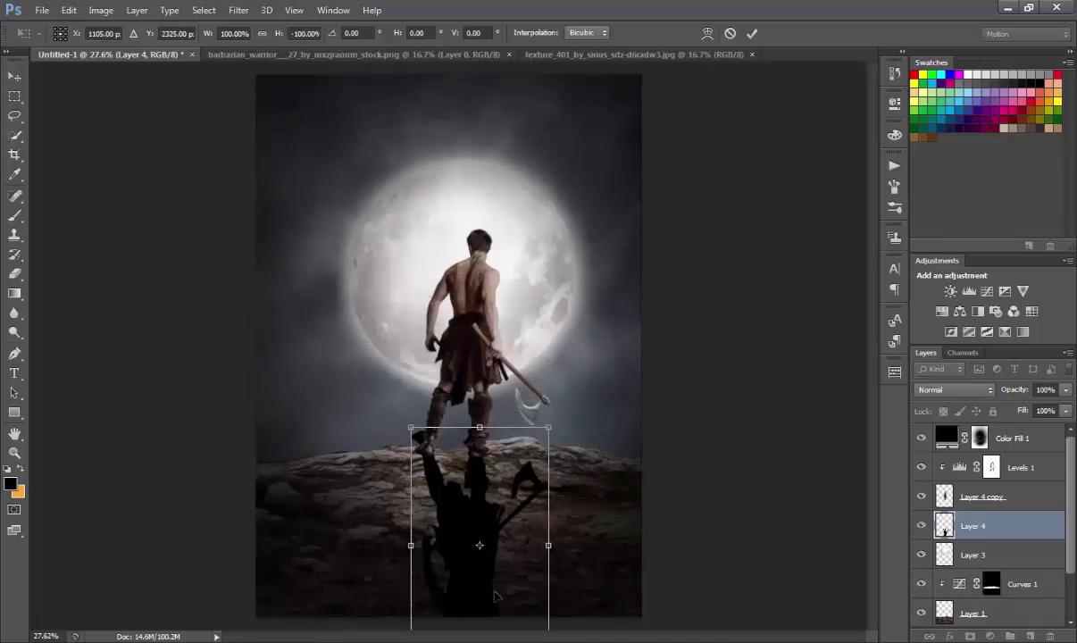
Zoom in and align the reflection's top with the warrior's feet.
key(ctrl+plus)
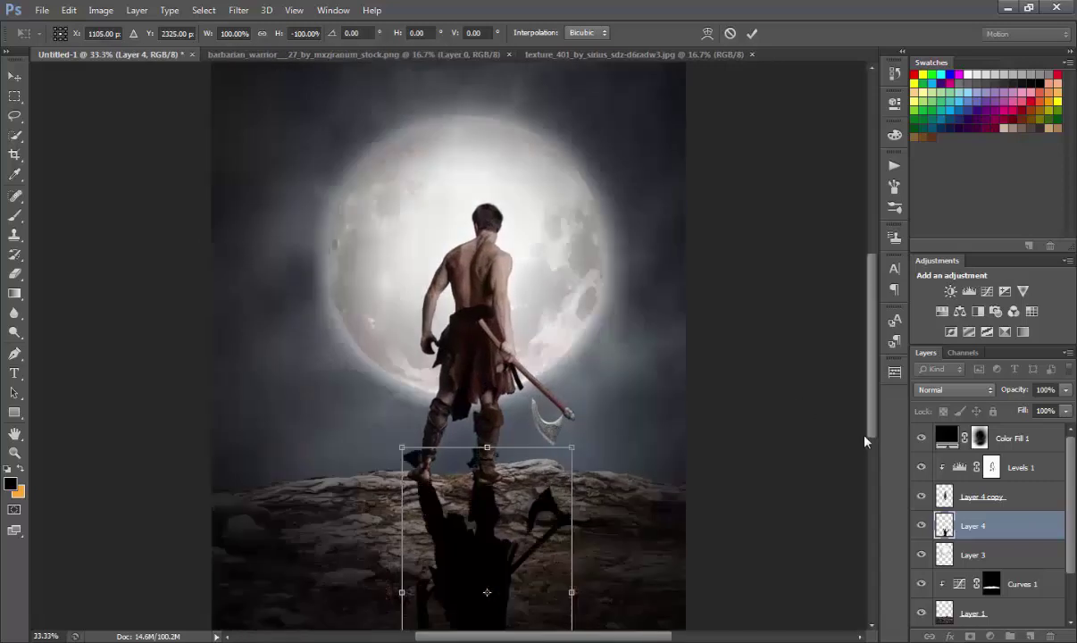
drag(871, 441, 871, 479)
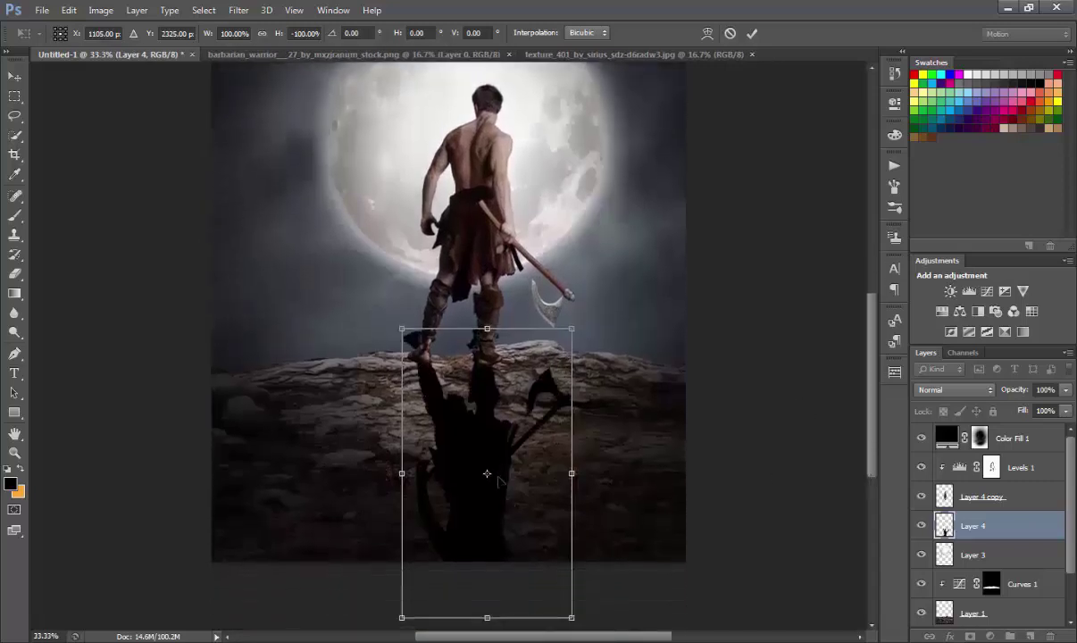
drag(499, 480, 502, 482)
key(ctrl+plus)
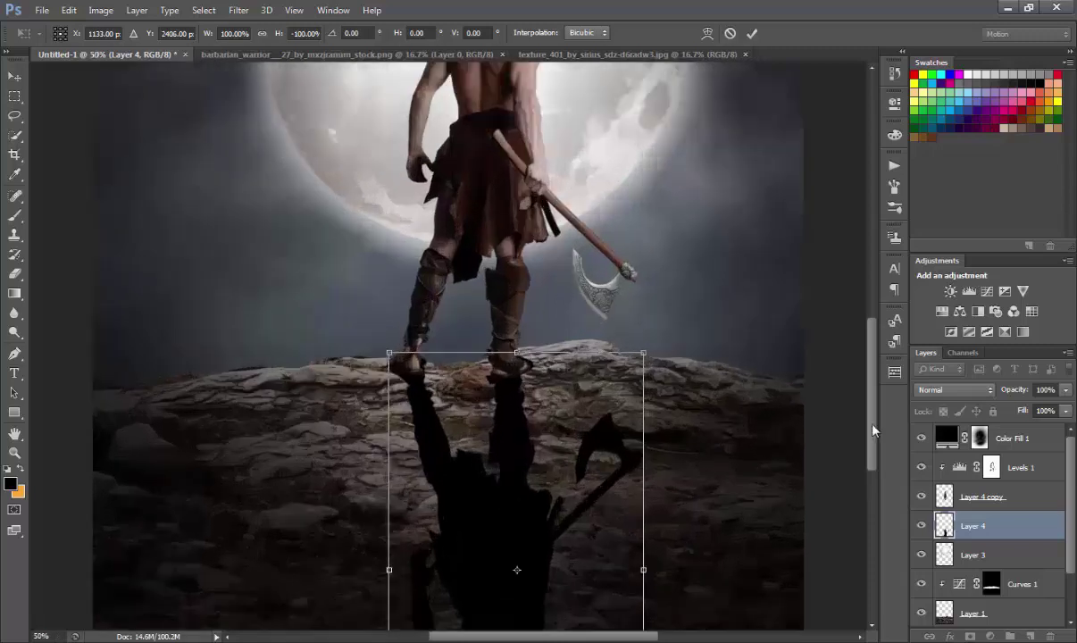
drag(873, 430, 873, 467)
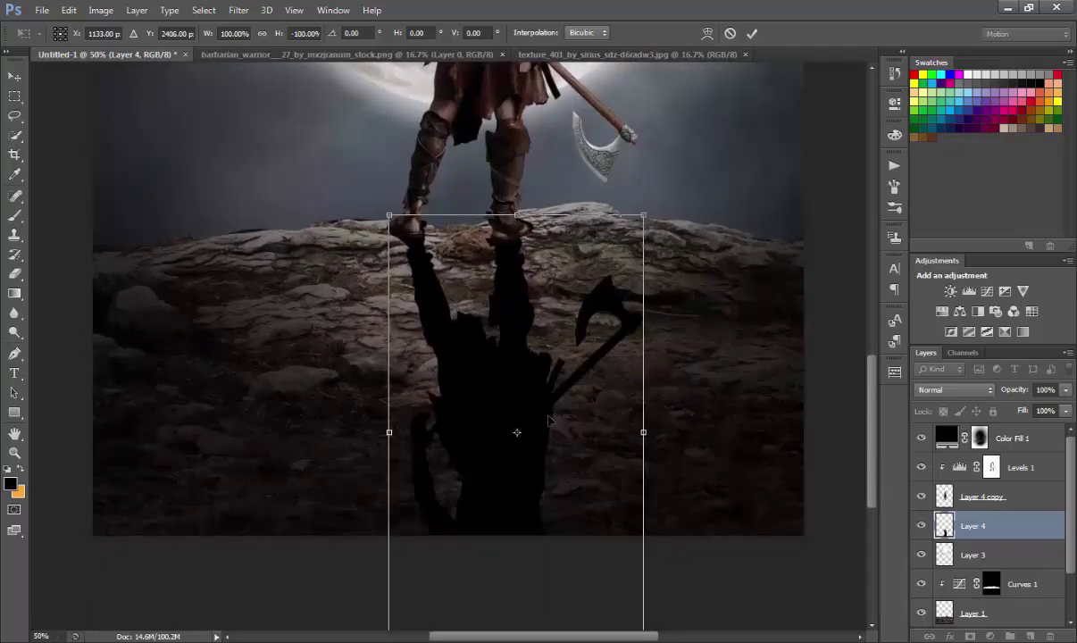
drag(548, 419, 534, 418)
drag(532, 352, 533, 353)
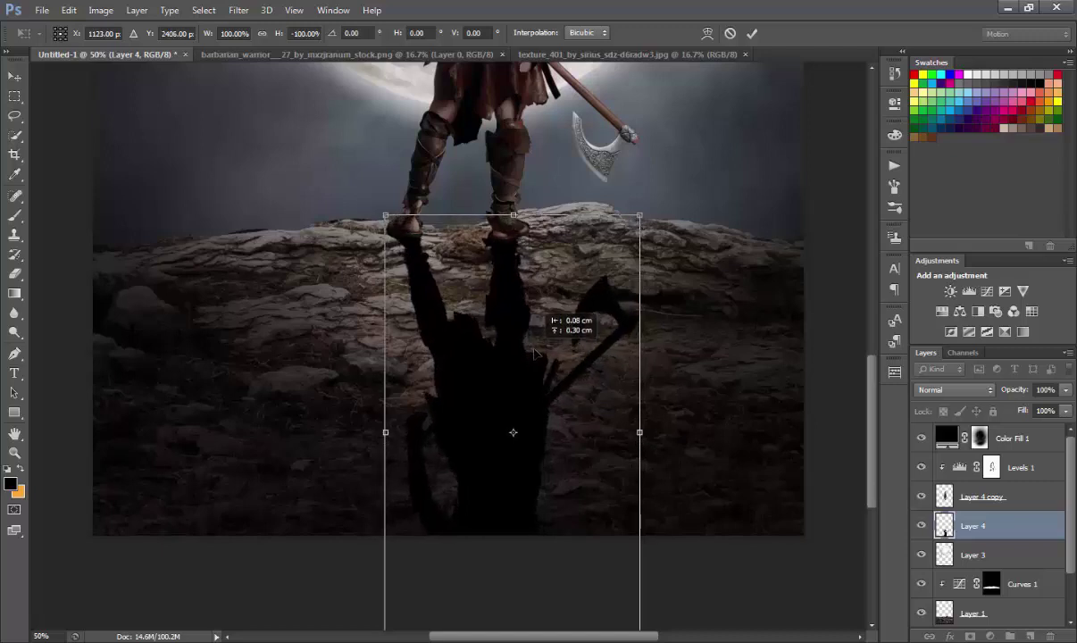
key(ctrl+minus)
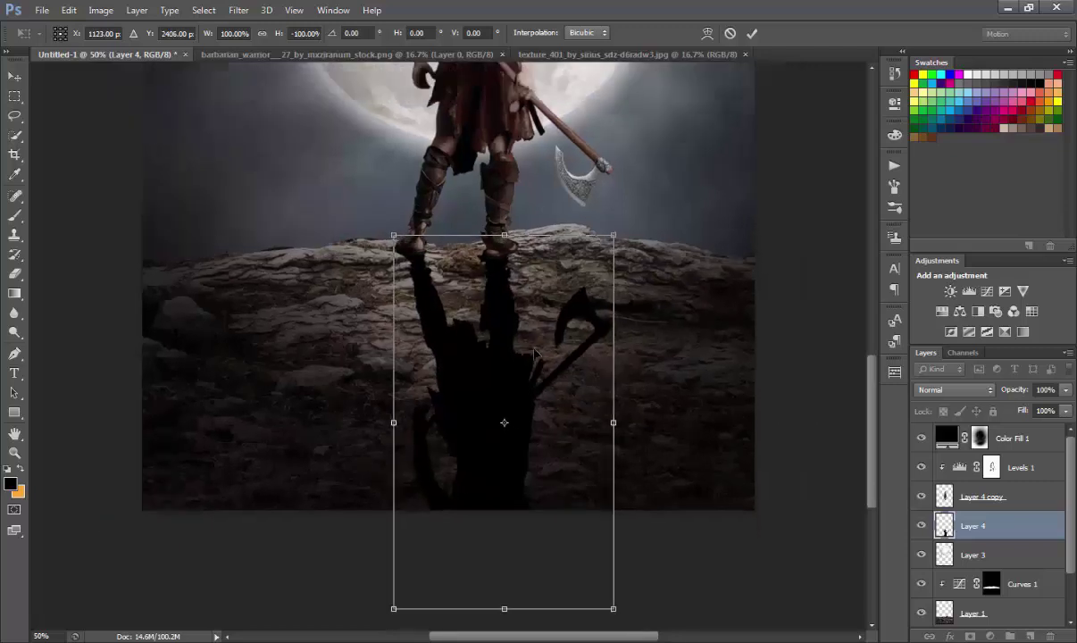
key(ctrl+minus)
key(ctrl+minus)
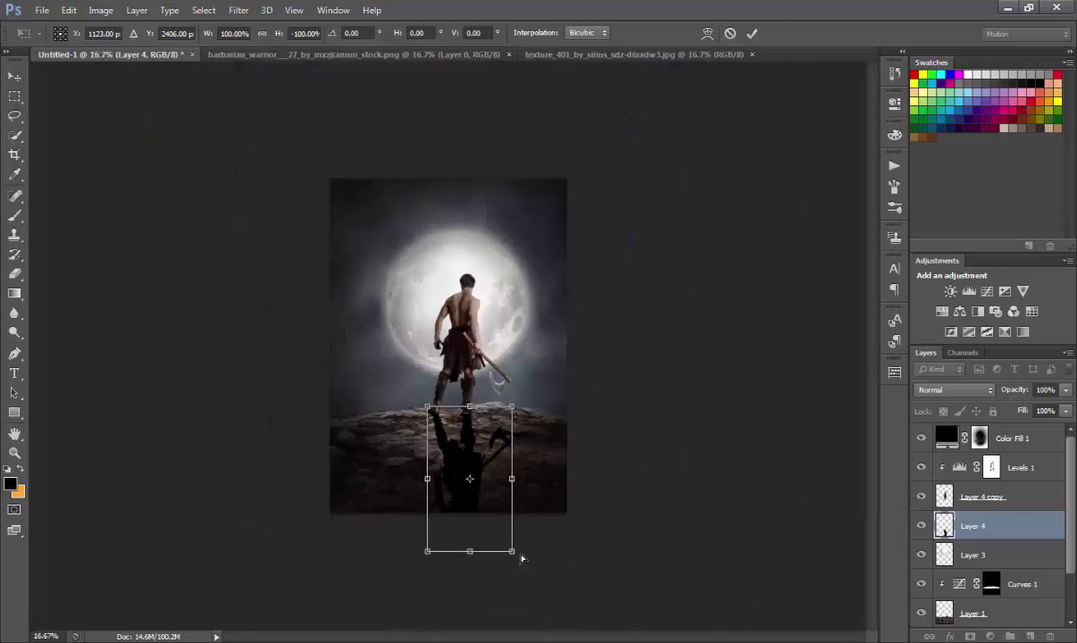
Abandon a perspective widening and stretch the shadow taller downward instead.
right_click(489, 506)
click(516, 555)
drag(523, 556, 528, 557)
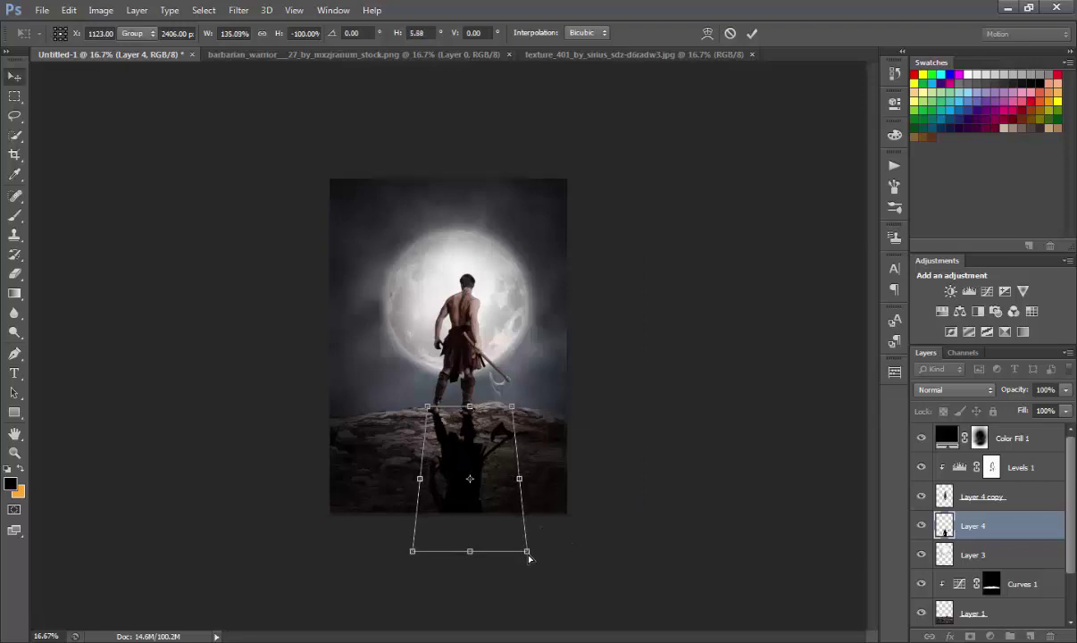
key(Escape)
key(ctrl+t)
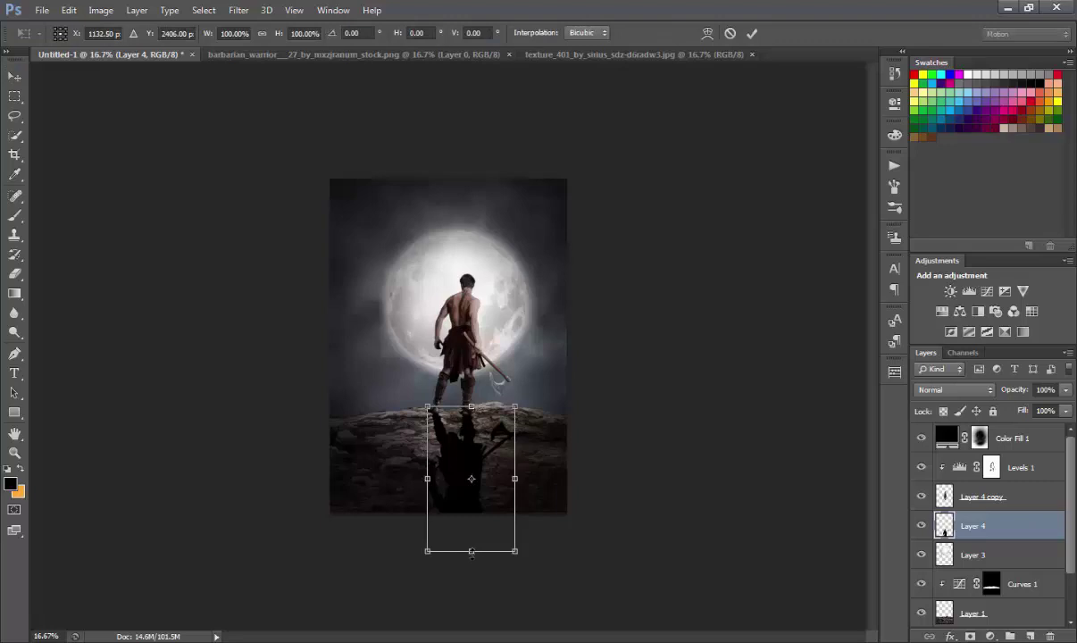
drag(471, 551, 472, 573)
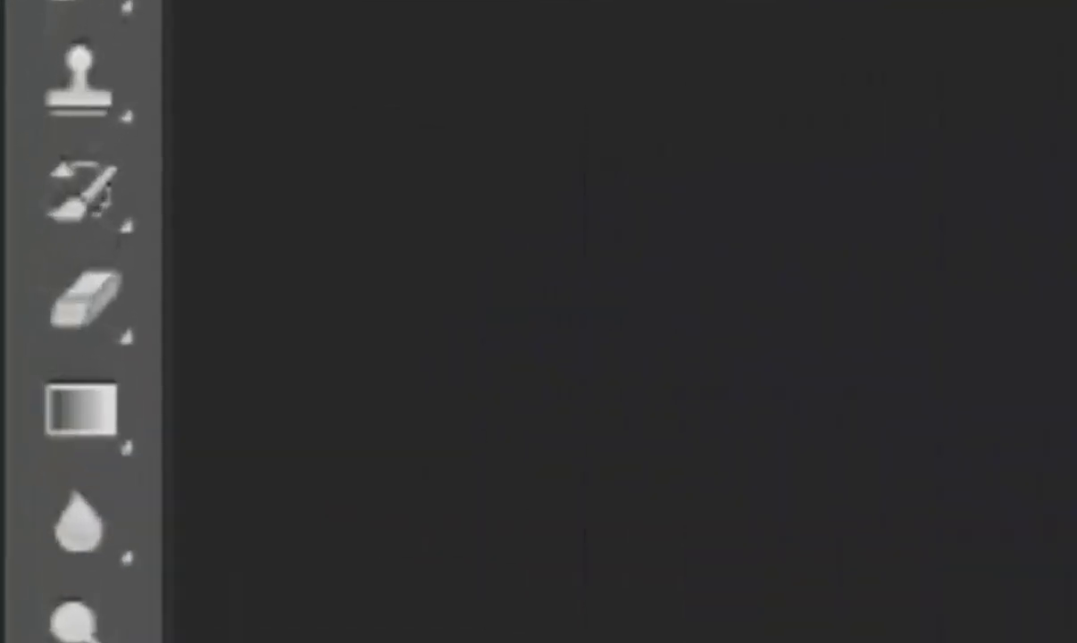
Switch to a small eraser and zoom in on the warrior's legs.
click(86, 311)
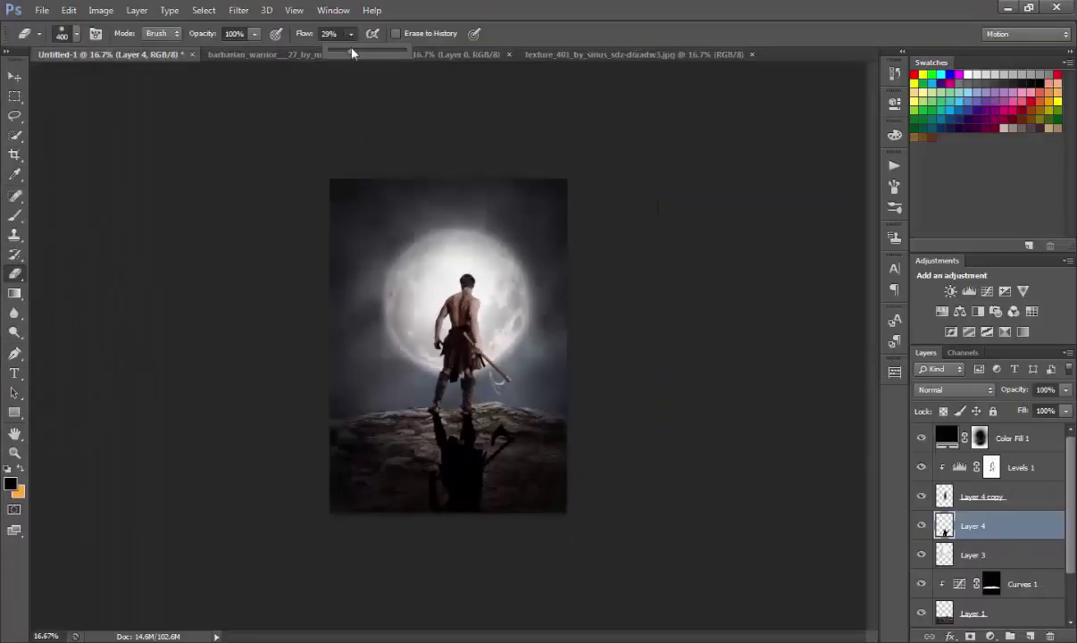
key(ctrl+plus)
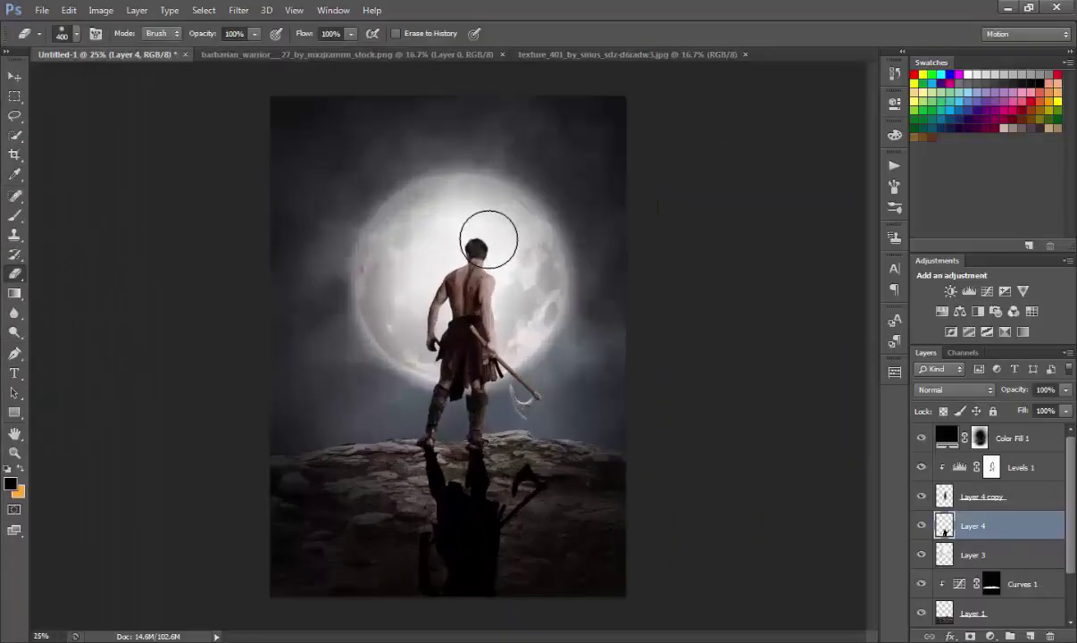
key(ctrl+plus)
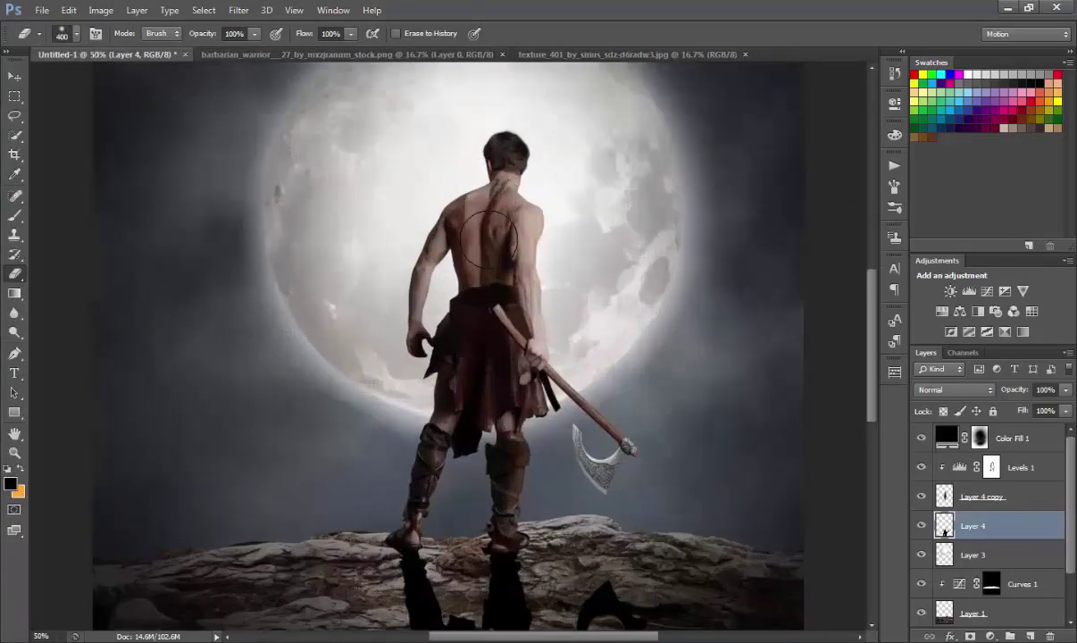
key(ctrl+plus)
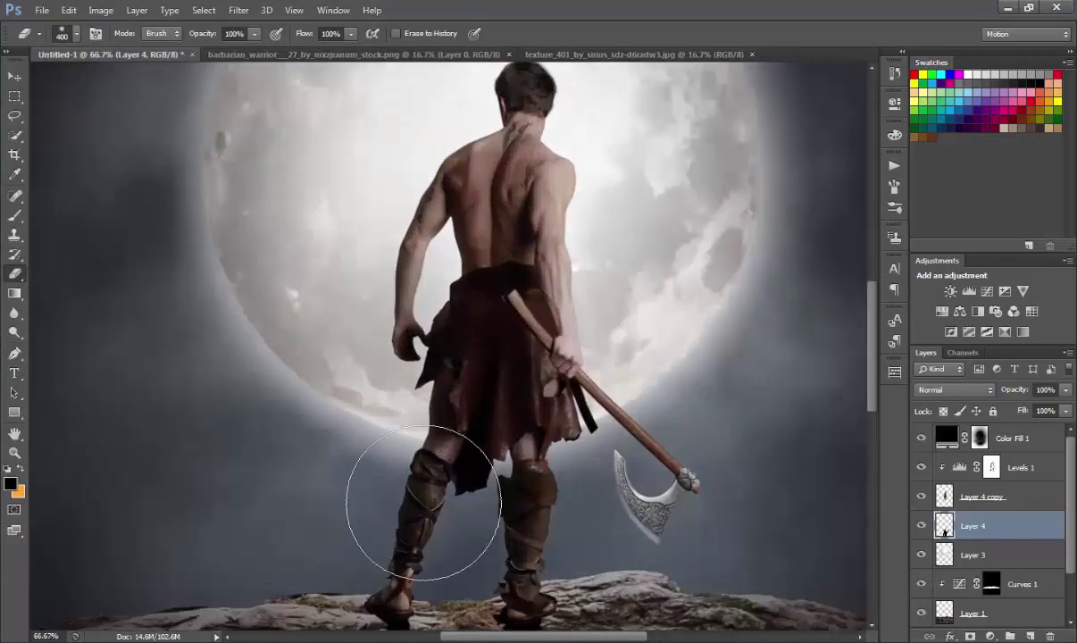
key(ctrl+plus)
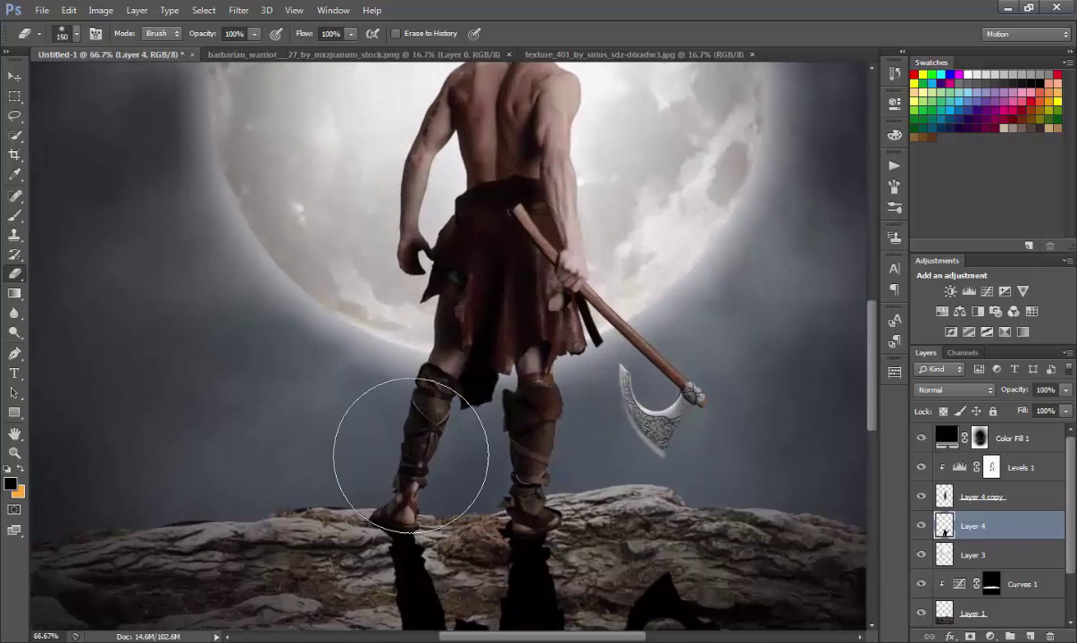
key(bracketleft)
key(bracketleft)
key(bracketleft)
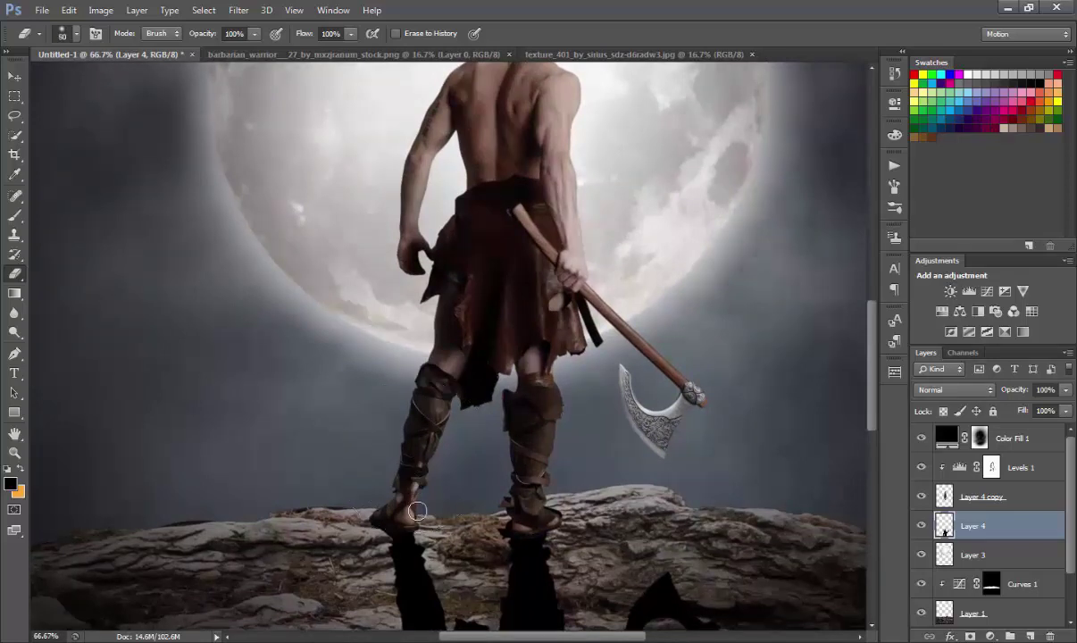
Erase stray shadow around both boots and fade Layer 4 to 72% opacity.
drag(374, 508, 393, 502)
drag(564, 506, 520, 478)
key(ctrl+0)
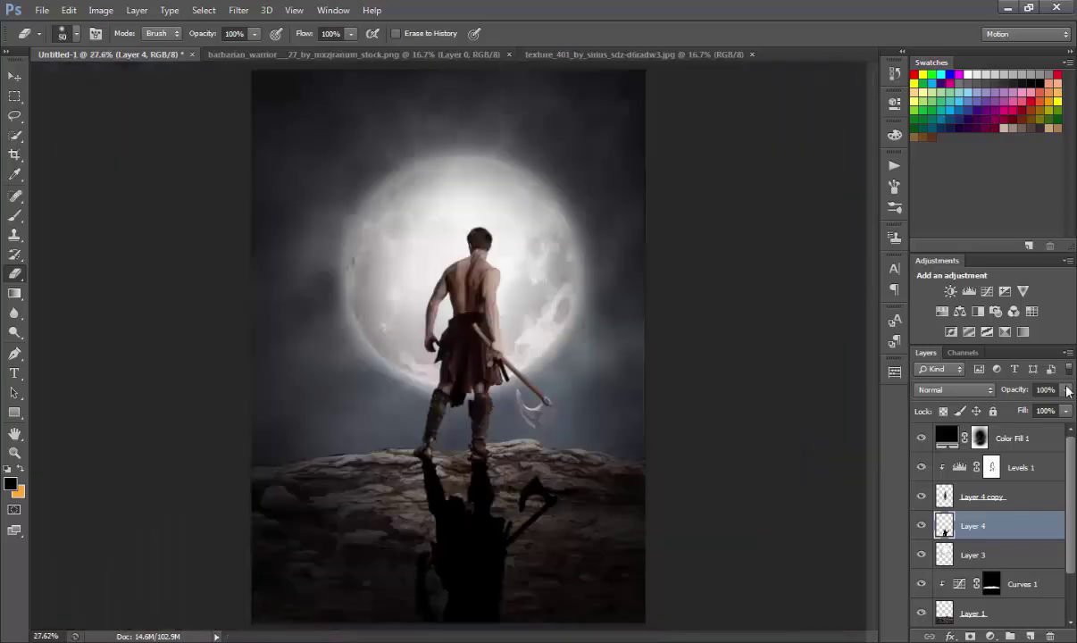
drag(1067, 390, 1046, 413)
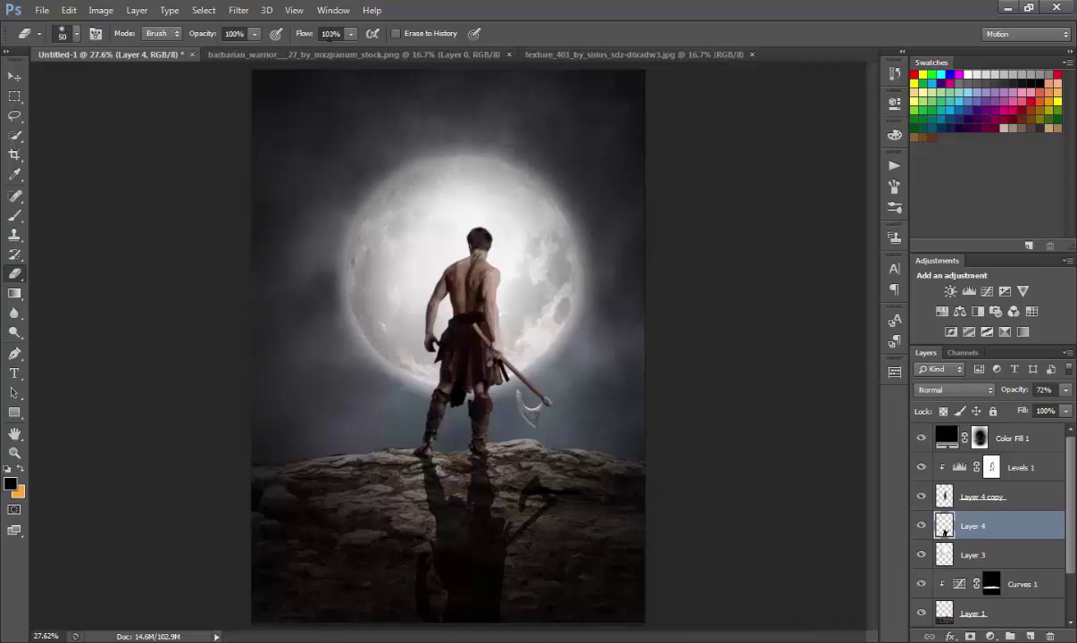
Set the eraser to 23% opacity and 80% flow, then fade the reflection below the left foot.
drag(260, 42, 188, 53)
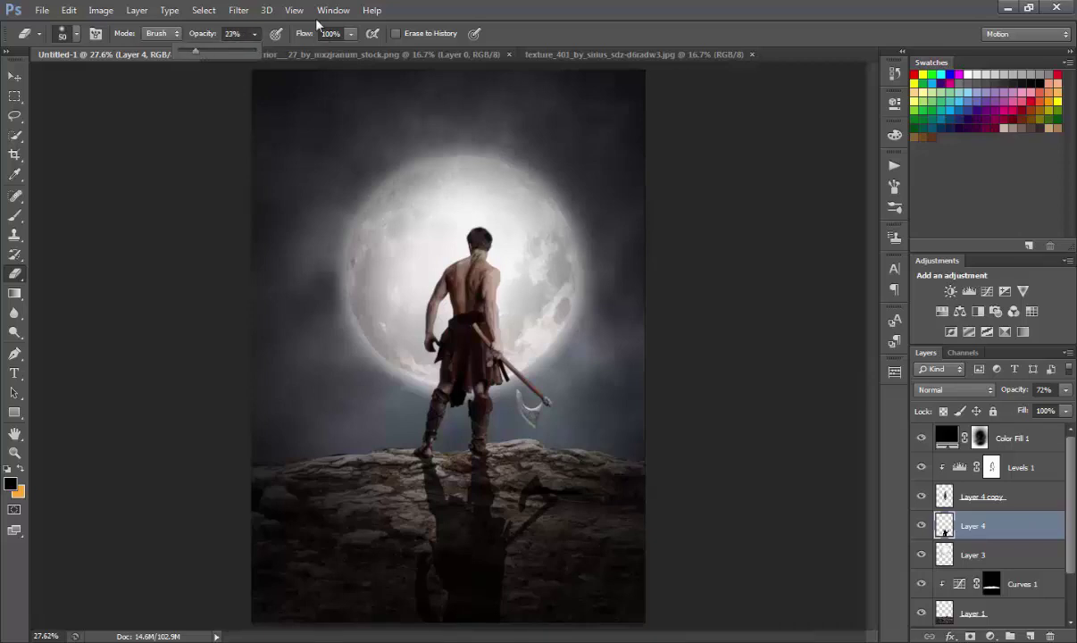
drag(350, 33, 332, 59)
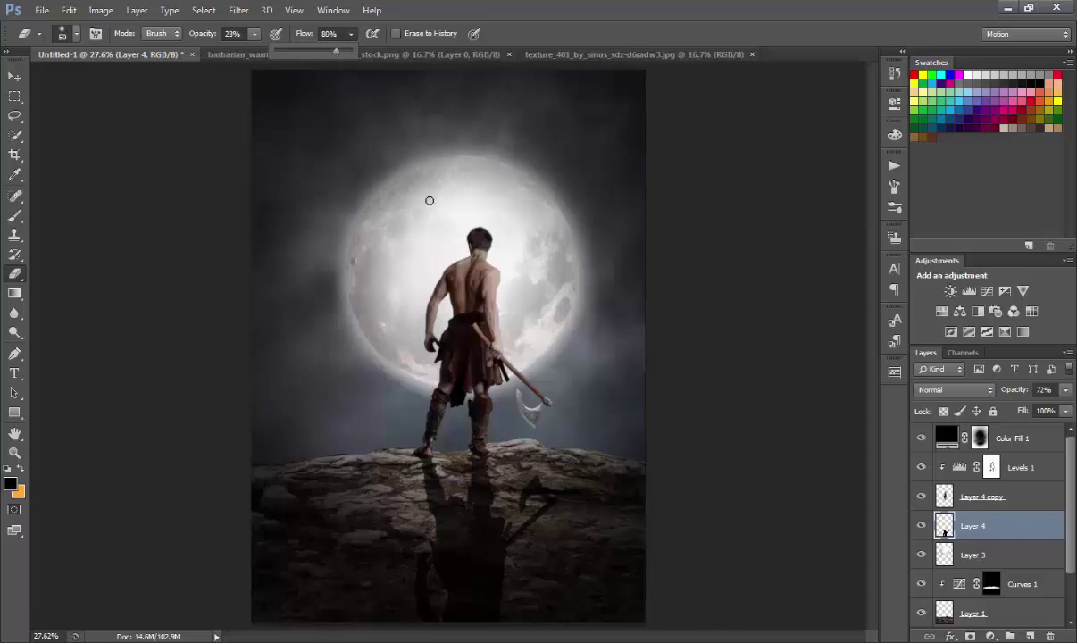
click(444, 436)
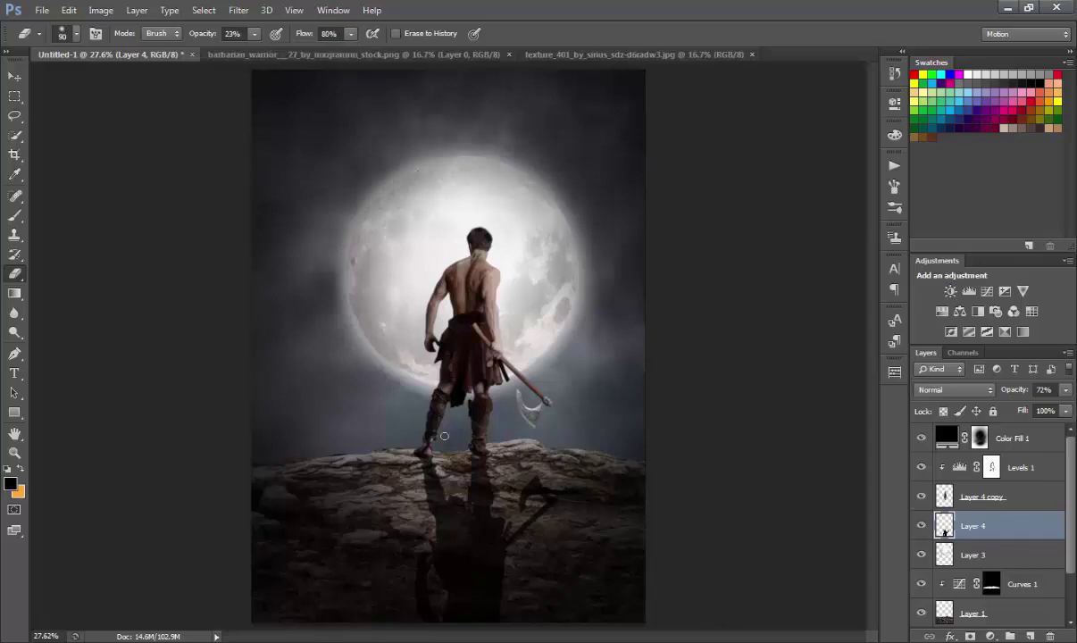
key(ctrl+plus)
key(ctrl+plus)
key(ctrl+plus)
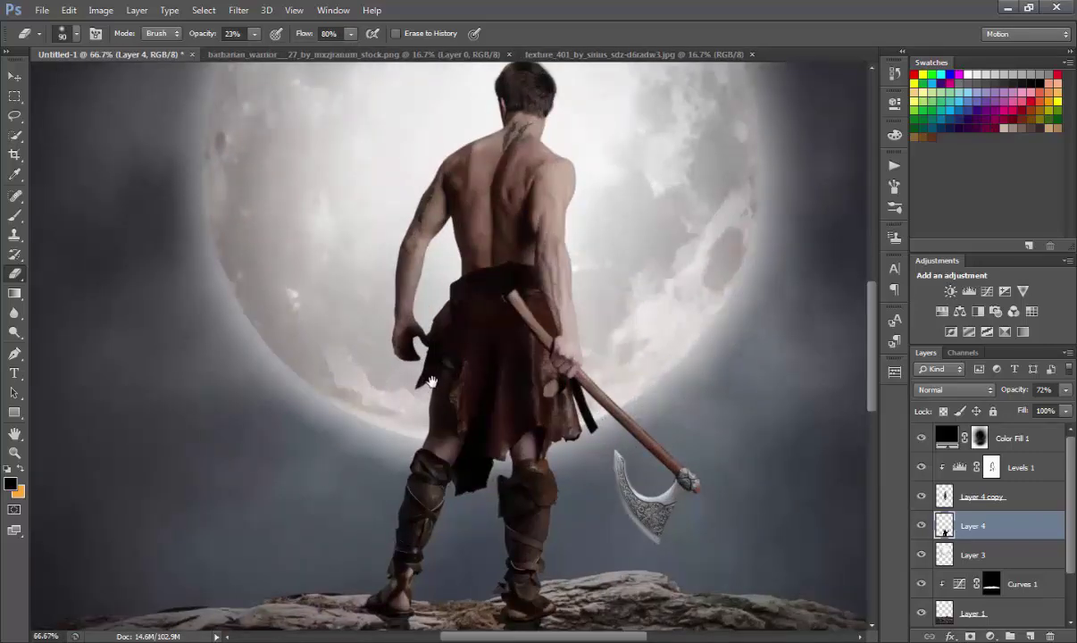
drag(431, 382, 415, 275)
drag(456, 408, 457, 343)
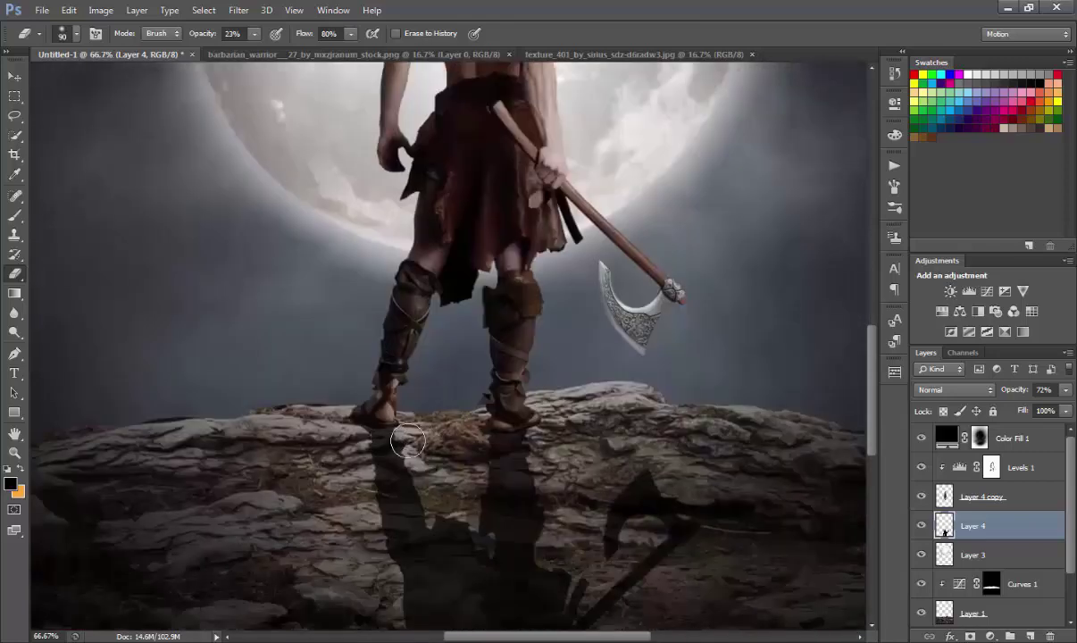
mouse_move(408, 440)
mouse_down()
mouse_move(433, 494)
mouse_move(399, 447)
mouse_move(473, 443)
mouse_move(468, 494)
mouse_move(533, 428)
mouse_move(545, 470)
mouse_move(527, 451)
mouse_move(341, 421)
mouse_move(363, 510)
mouse_move(341, 473)
mouse_move(338, 424)
mouse_move(342, 491)
mouse_move(546, 480)
mouse_move(552, 510)
mouse_move(567, 487)
mouse_move(658, 431)
mouse_up()
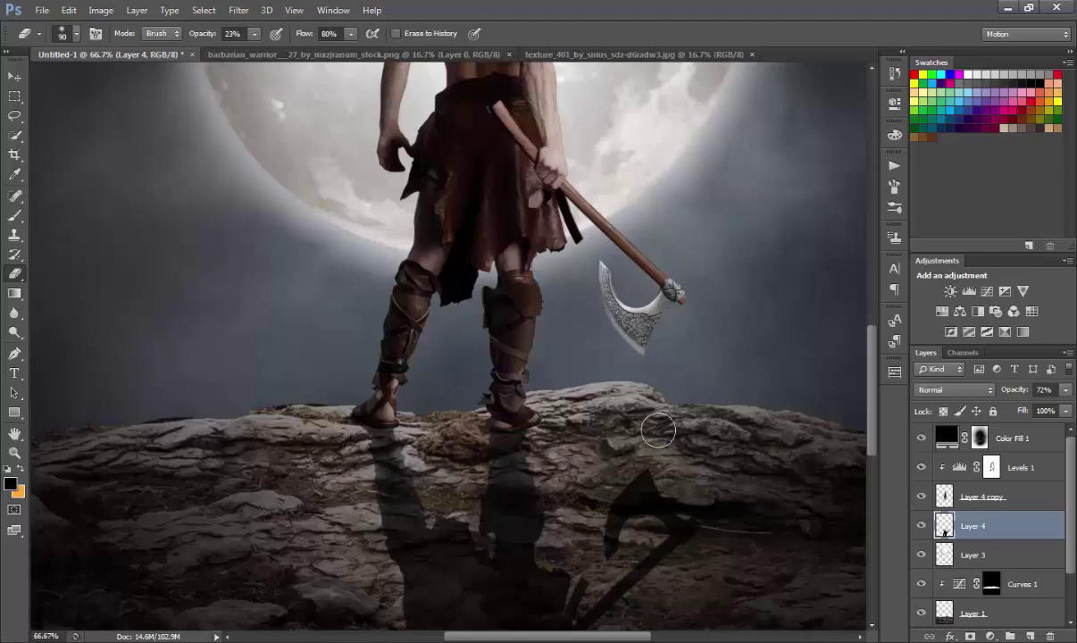
Lower the reflection layer, Layer 4, to 67% opacity.
click(1065, 390)
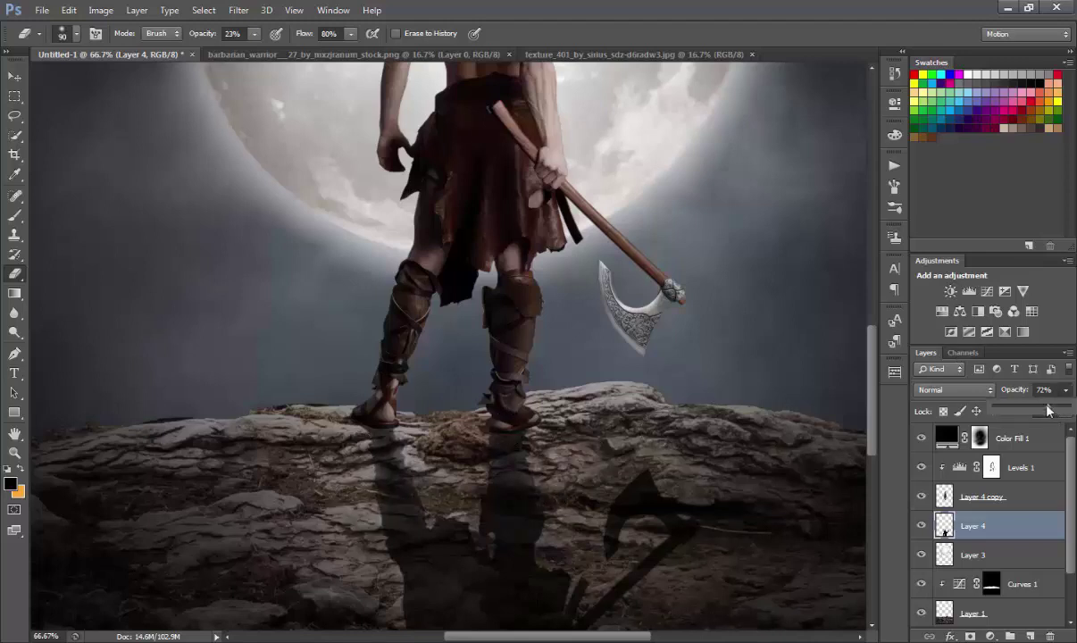
drag(1048, 409, 1034, 410)
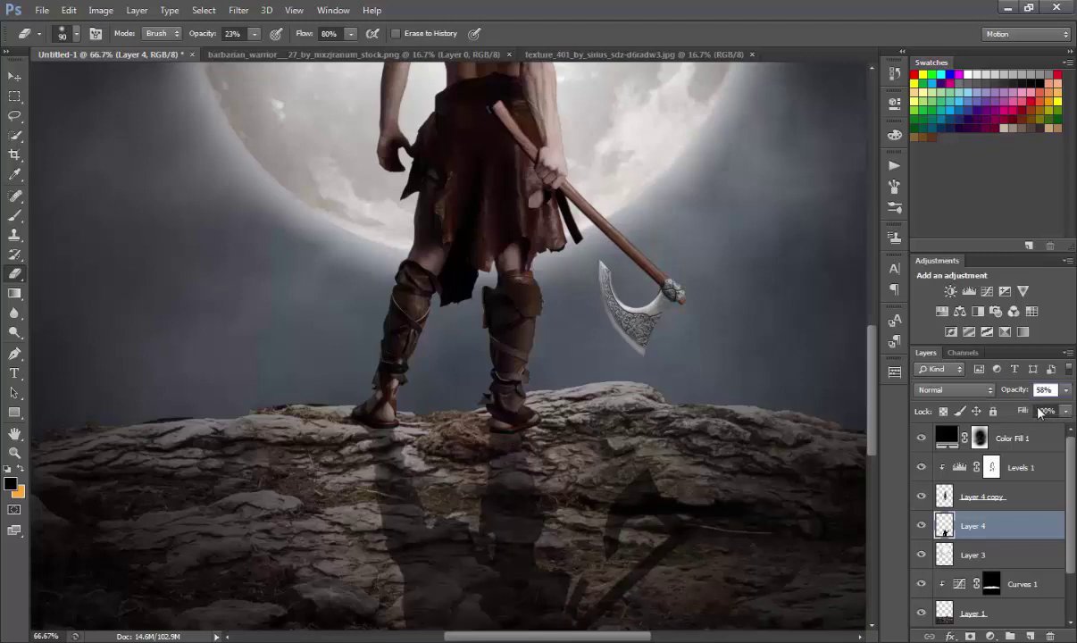
key(ctrl+minus)
key(ctrl+minus)
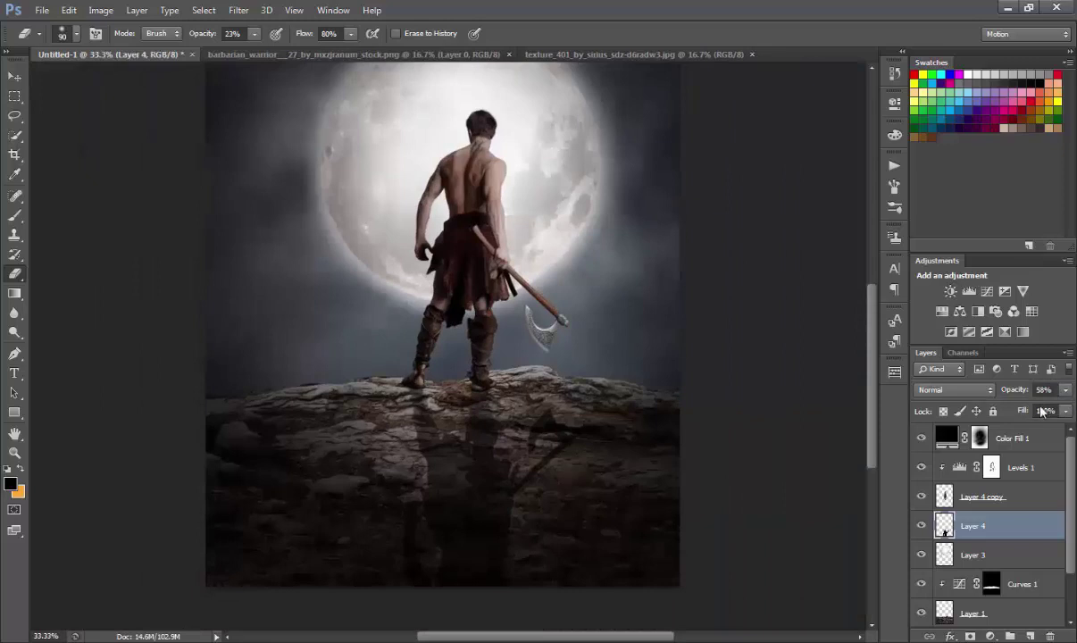
click(1065, 389)
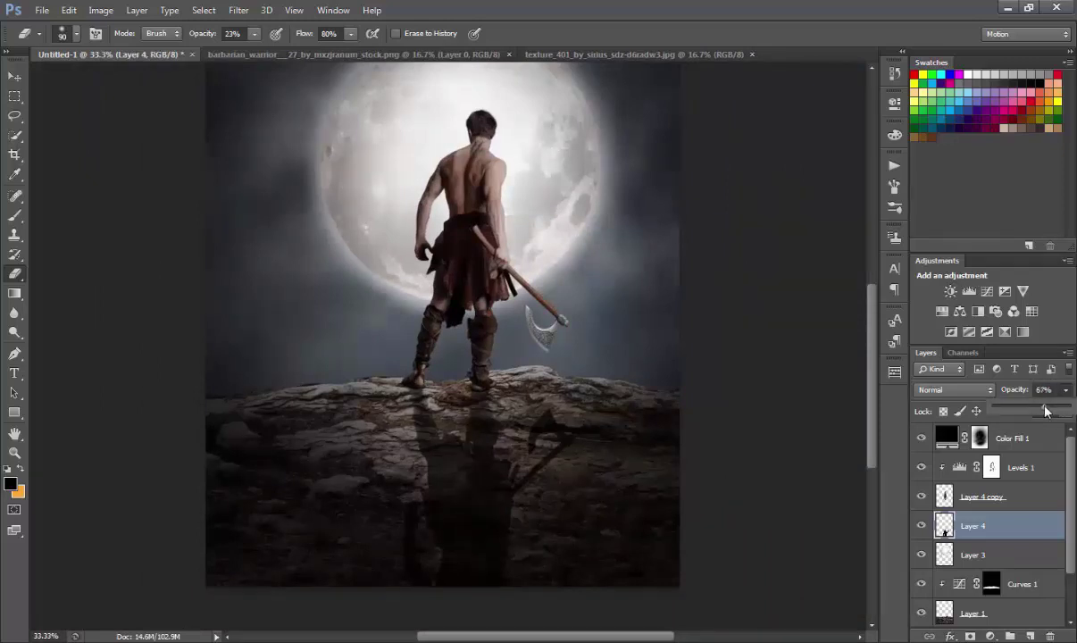
click(1065, 389)
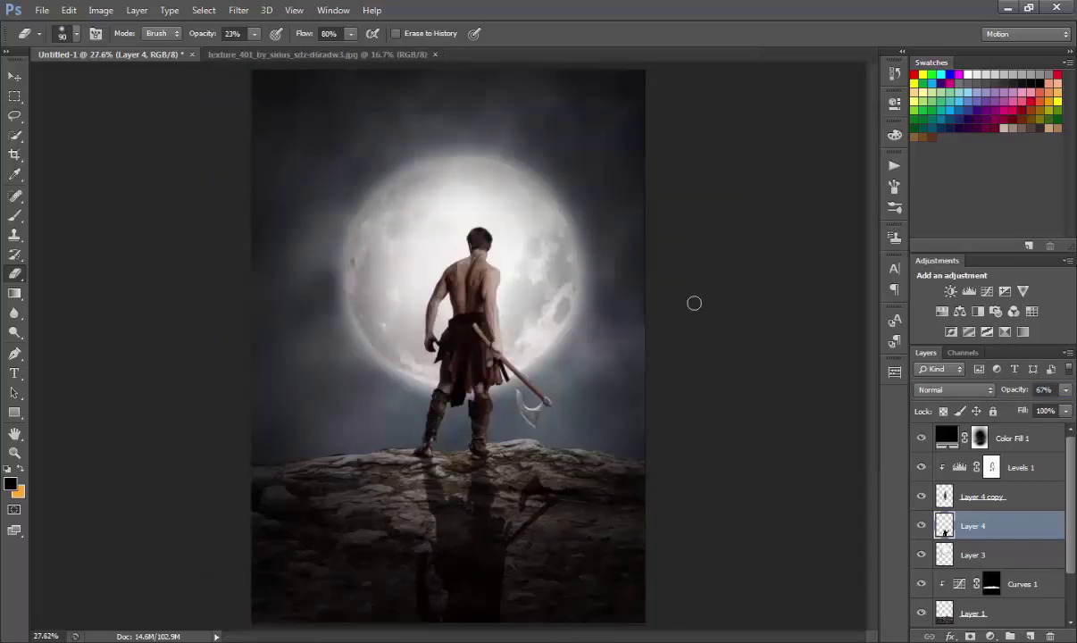
Drag the grunge texture into Untitled-1 as Layer 5 and move it to the top.
key(v)
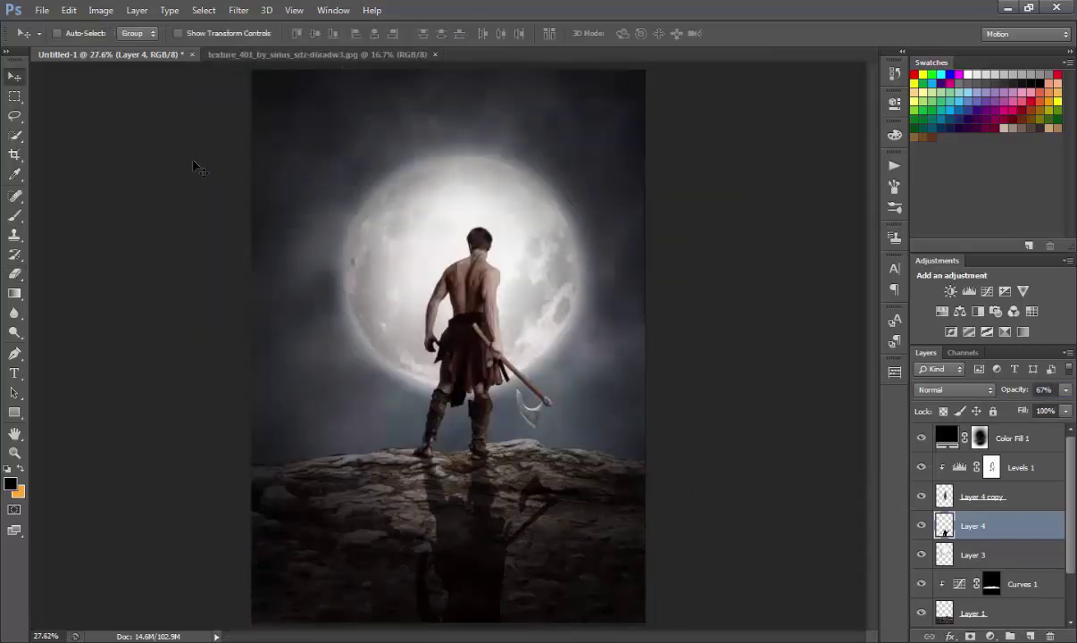
key(ctrl+Tab)
drag(173, 95, 446, 290)
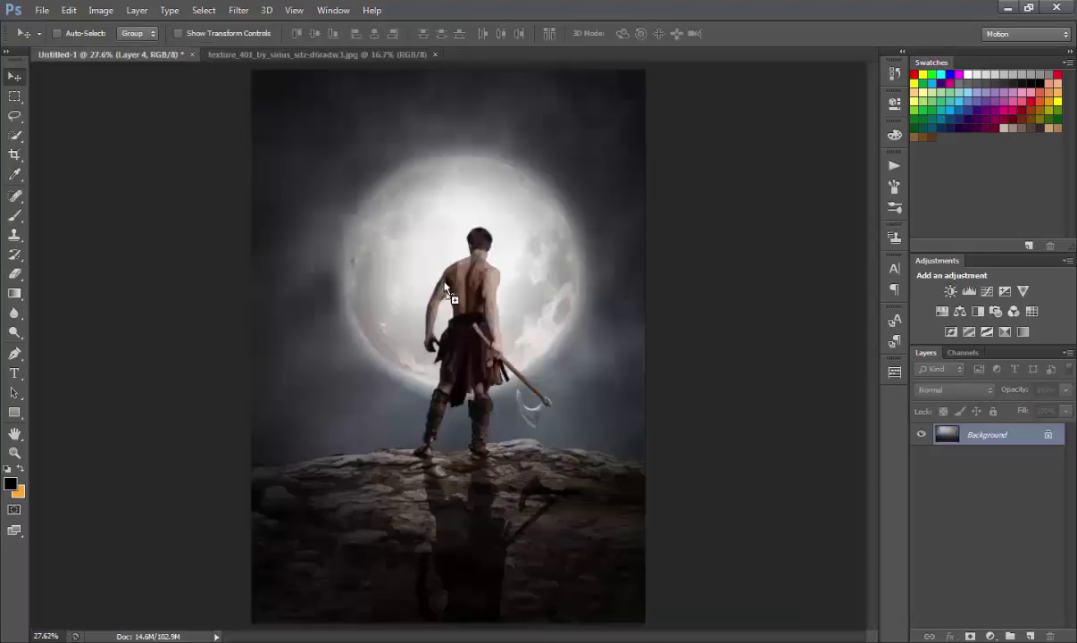
drag(447, 290, 429, 270)
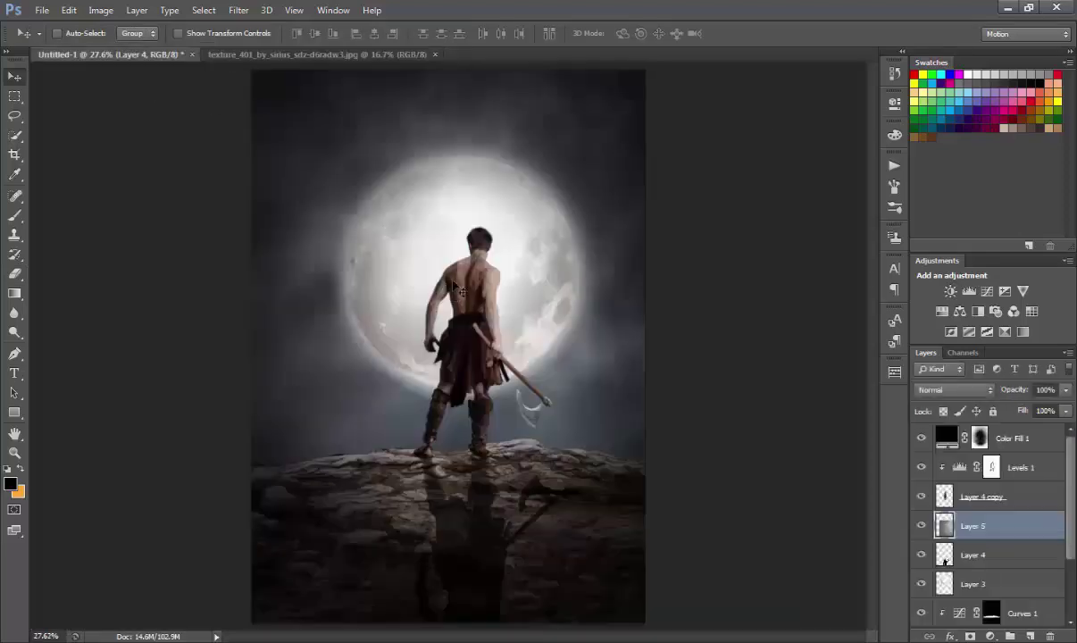
mouse_move(992, 497)
mouse_down()
mouse_move(1052, 492)
mouse_move(993, 424)
mouse_up()
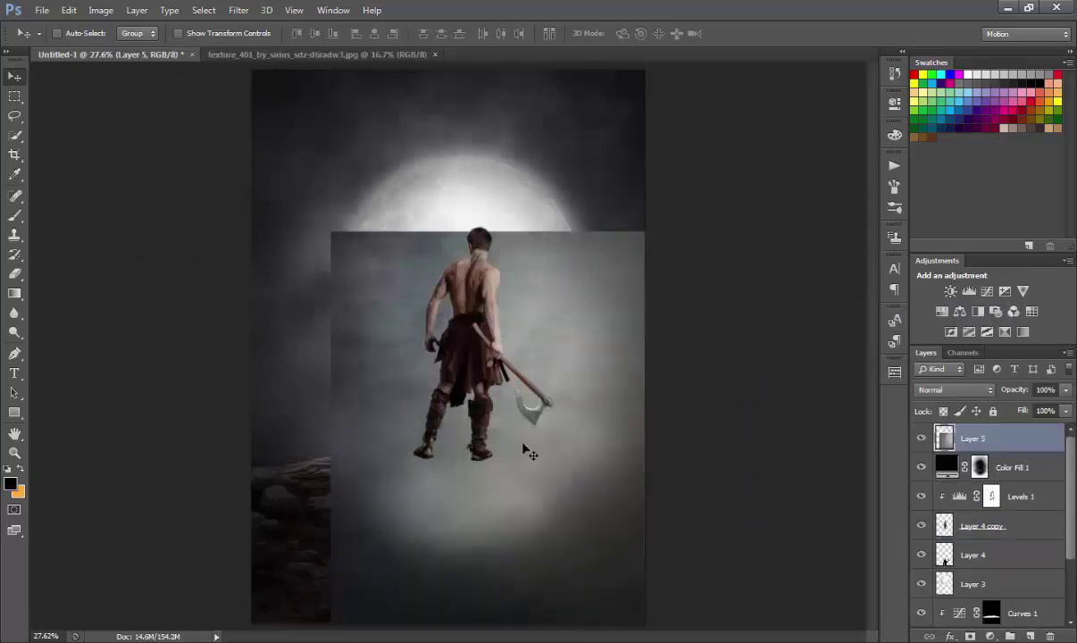
Free-transform Layer 5 so the texture covers most of the canvas.
key(ctrl+minus)
key(ctrl+minus)
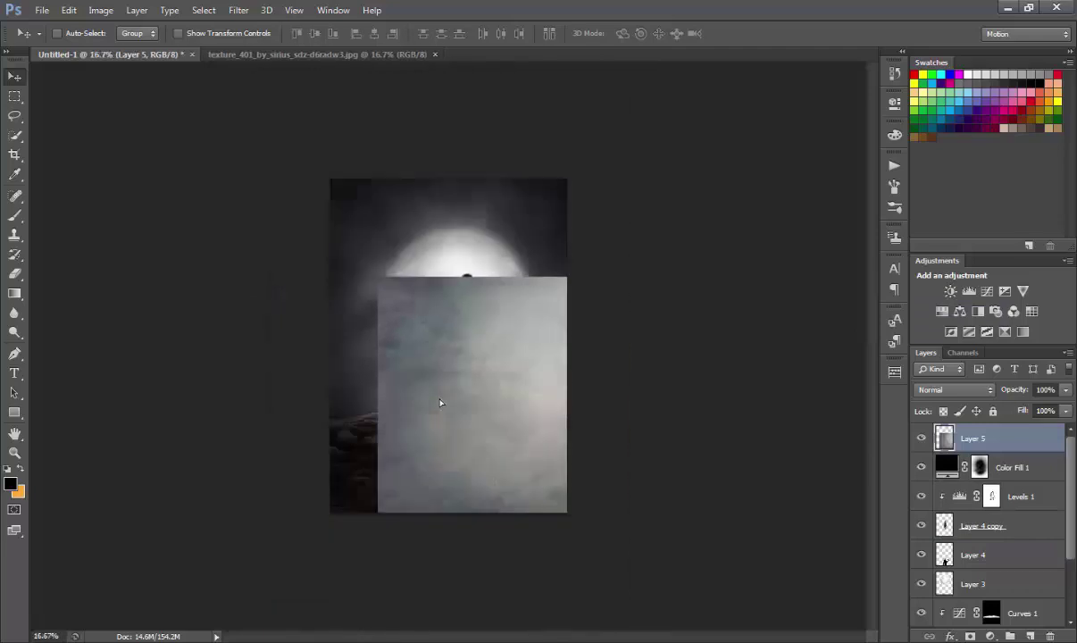
drag(439, 403, 391, 355)
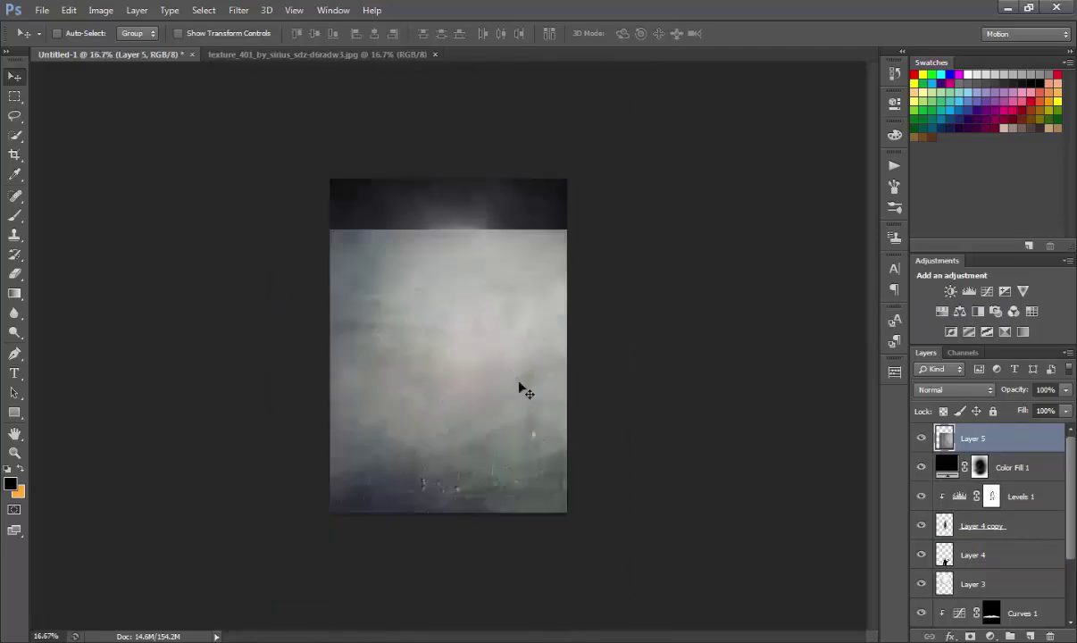
key(ctrl+t)
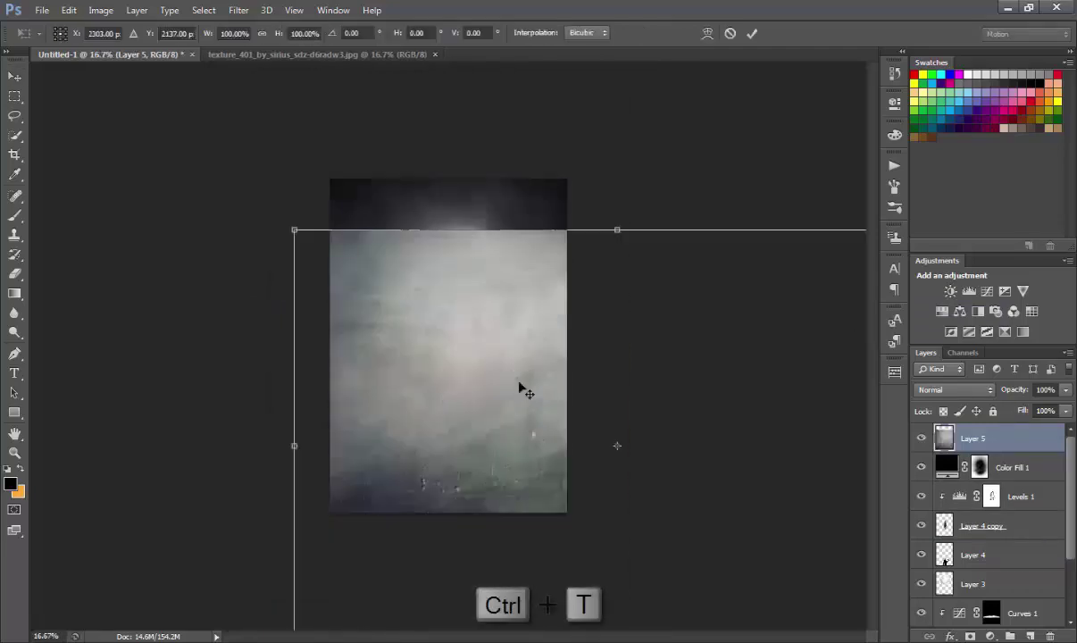
key(ctrl+minus)
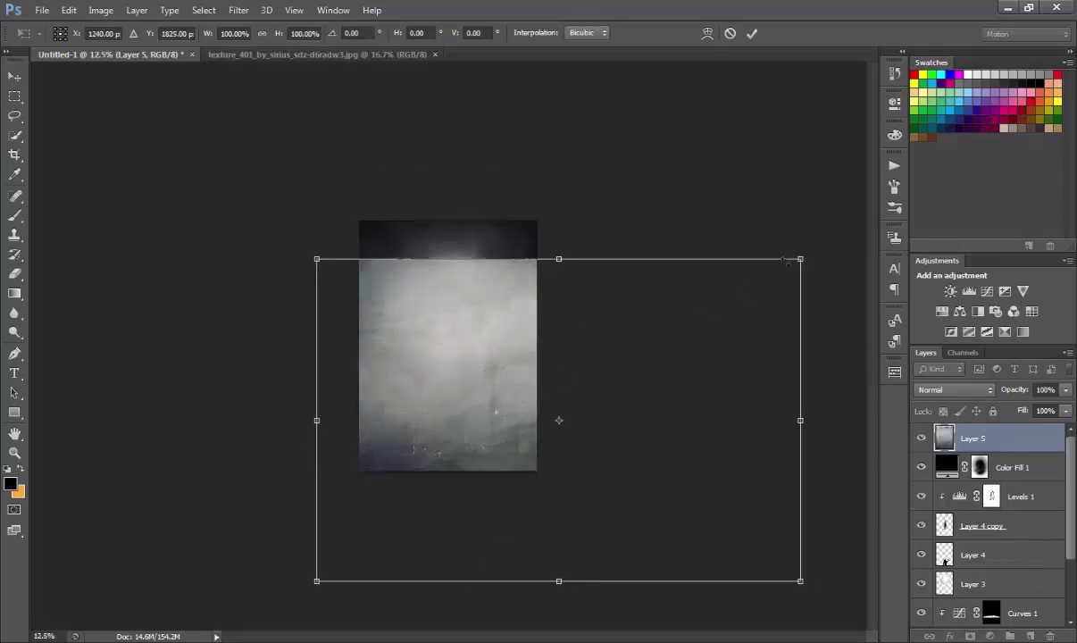
drag(705, 311, 606, 282)
drag(462, 360, 476, 324)
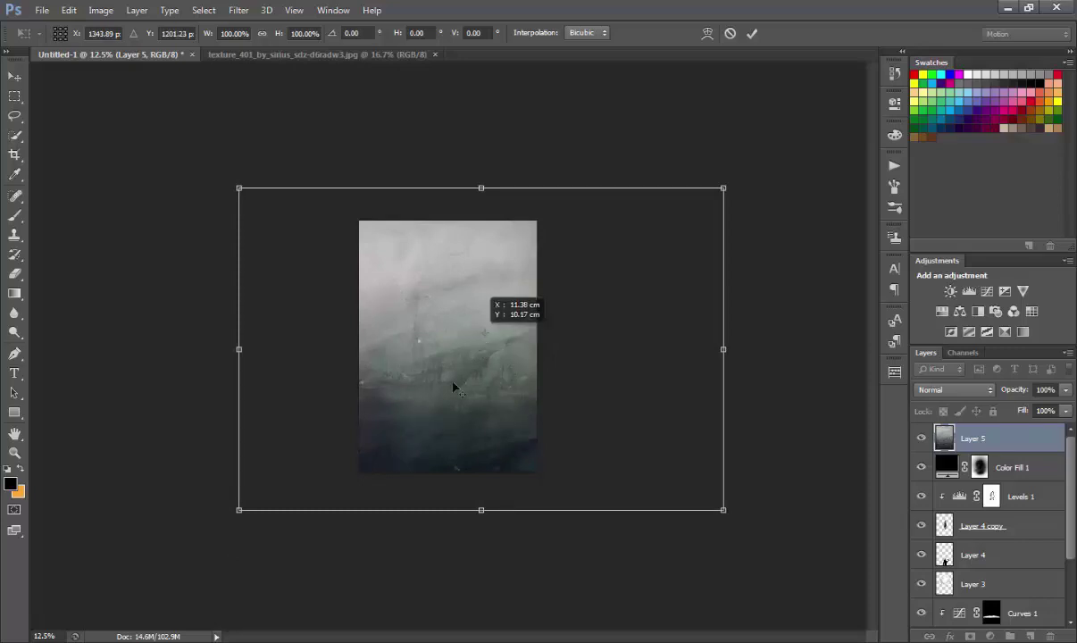
drag(463, 386, 461, 386)
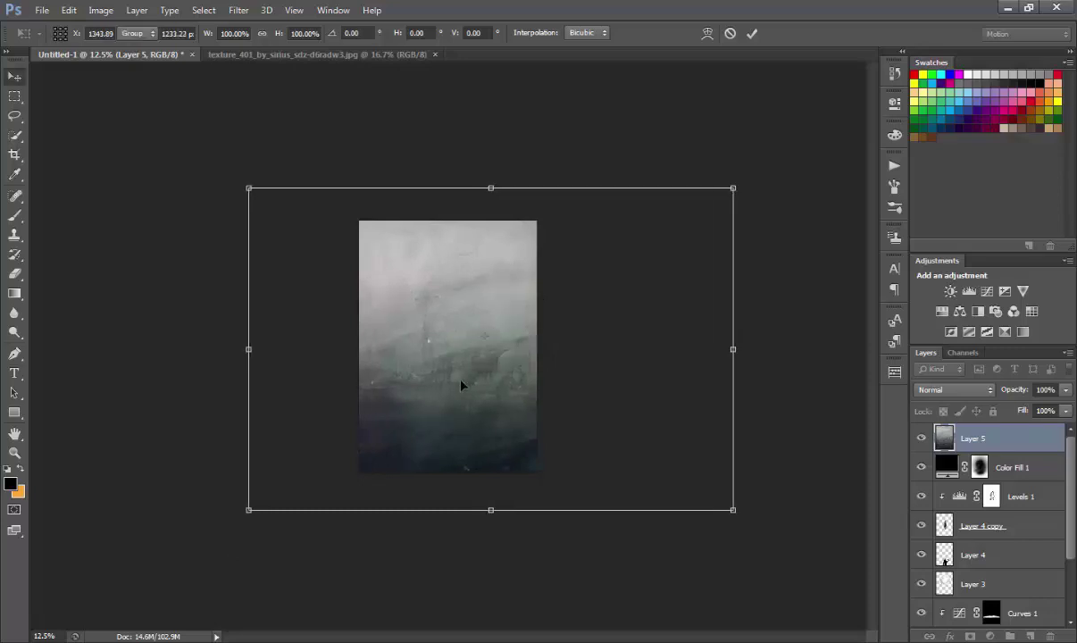
key(Return)
Blend the Layer 5 texture in Soft Light at 48% opacity and toggle it to compare.
key(ctrl+0)
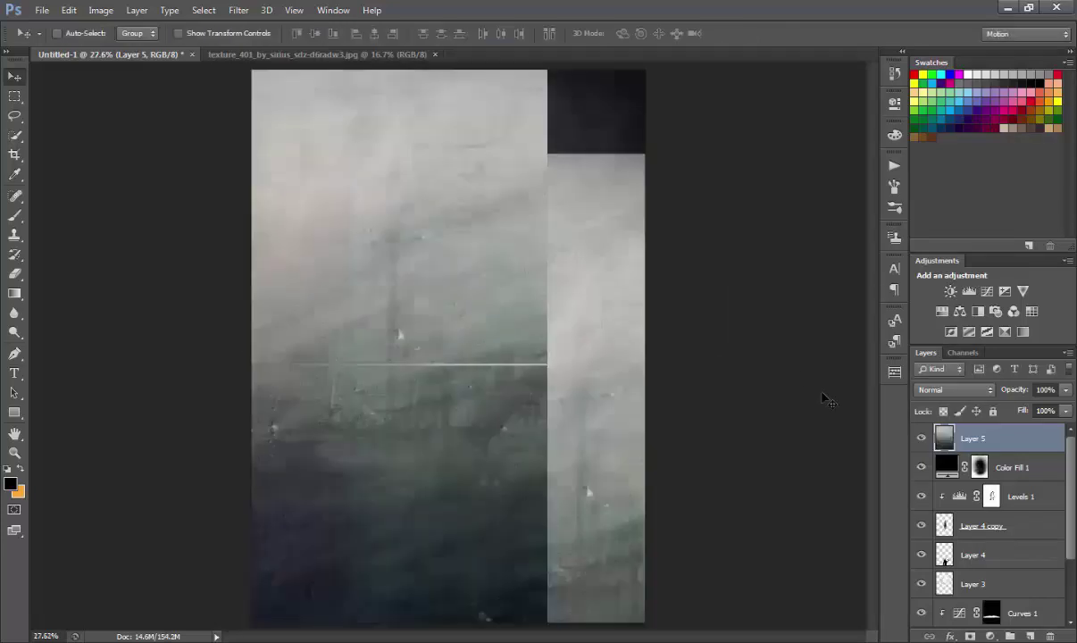
click(989, 391)
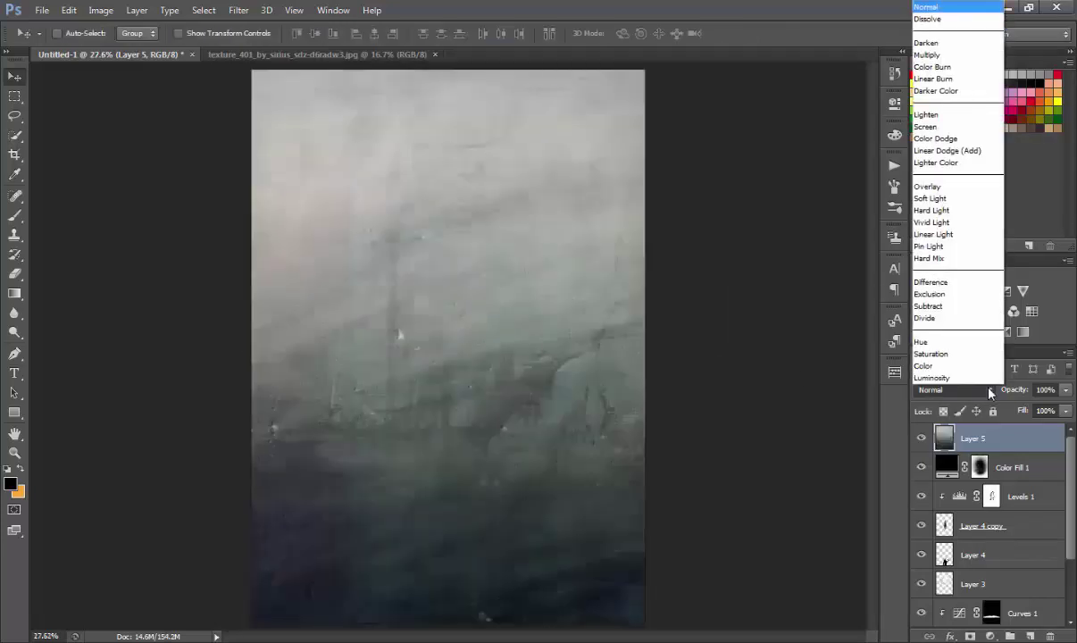
click(960, 198)
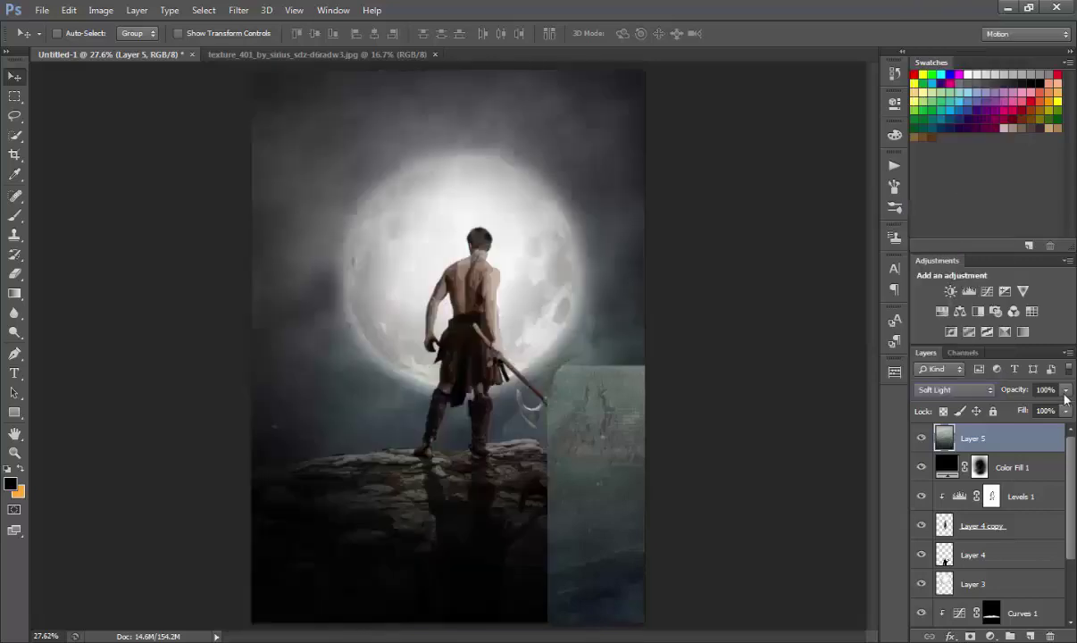
drag(1065, 390, 1034, 414)
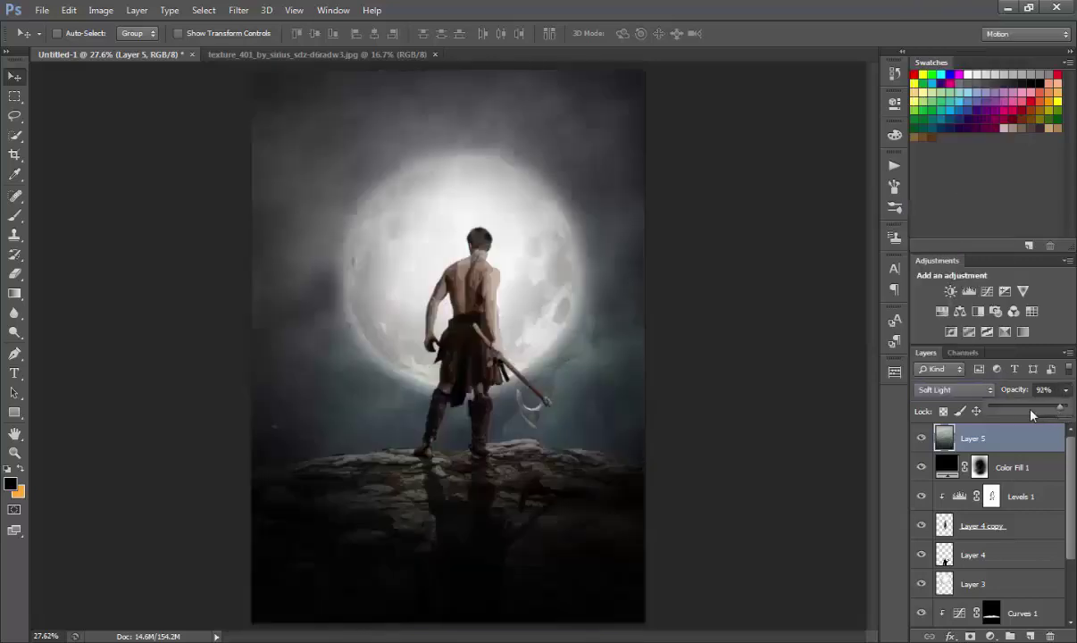
drag(1028, 412, 1026, 412)
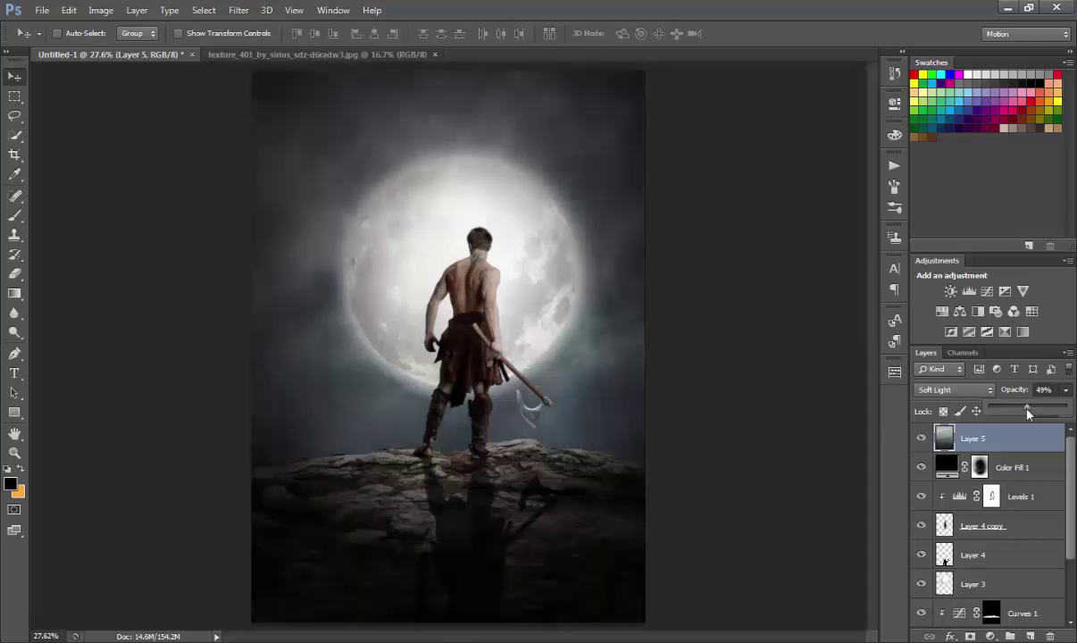
click(918, 438)
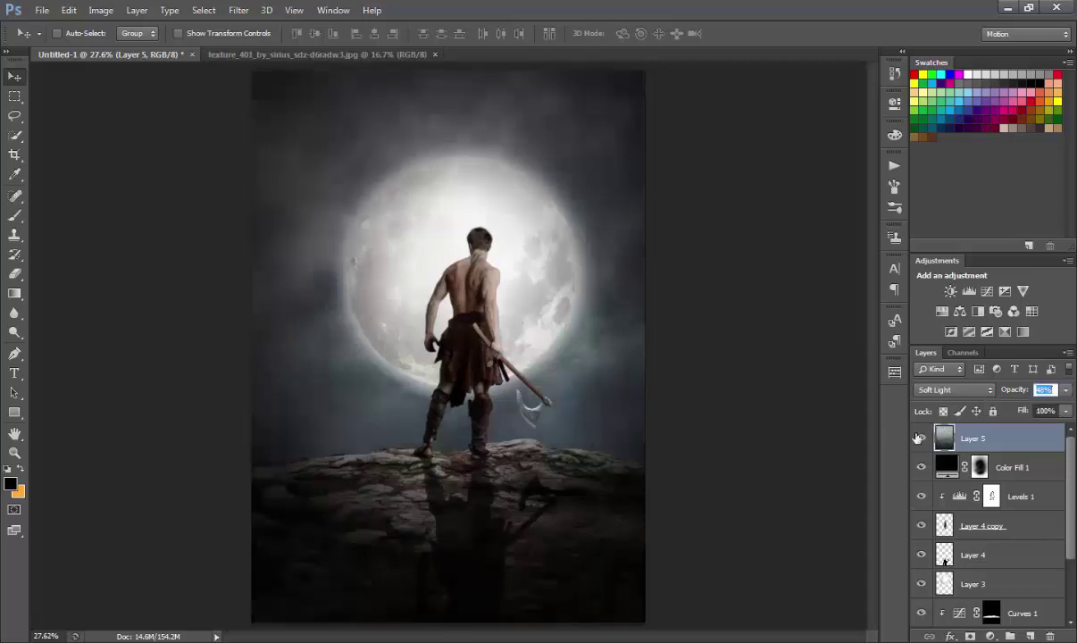
click(920, 438)
click(921, 438)
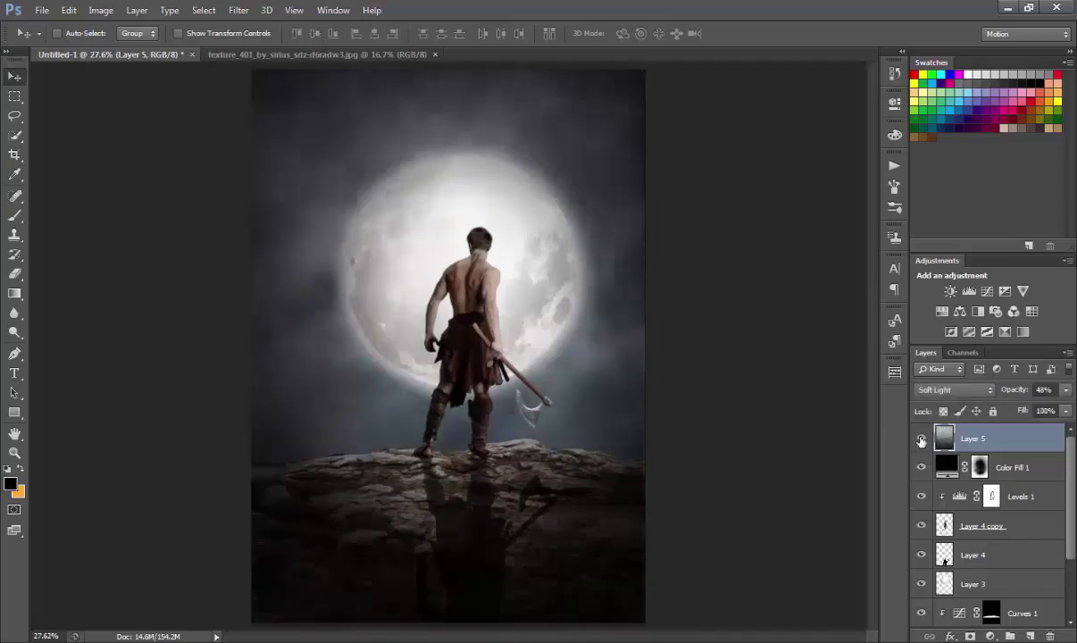
Add a Gradient Map adjustment layer using the Violet, Orange gradient preset.
click(990, 635)
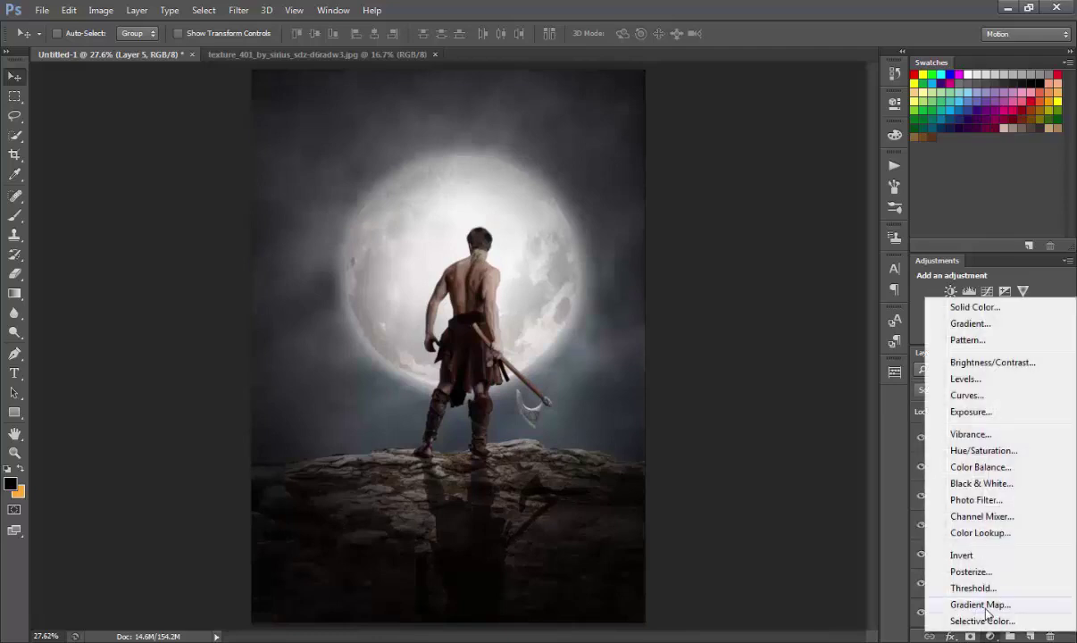
click(987, 610)
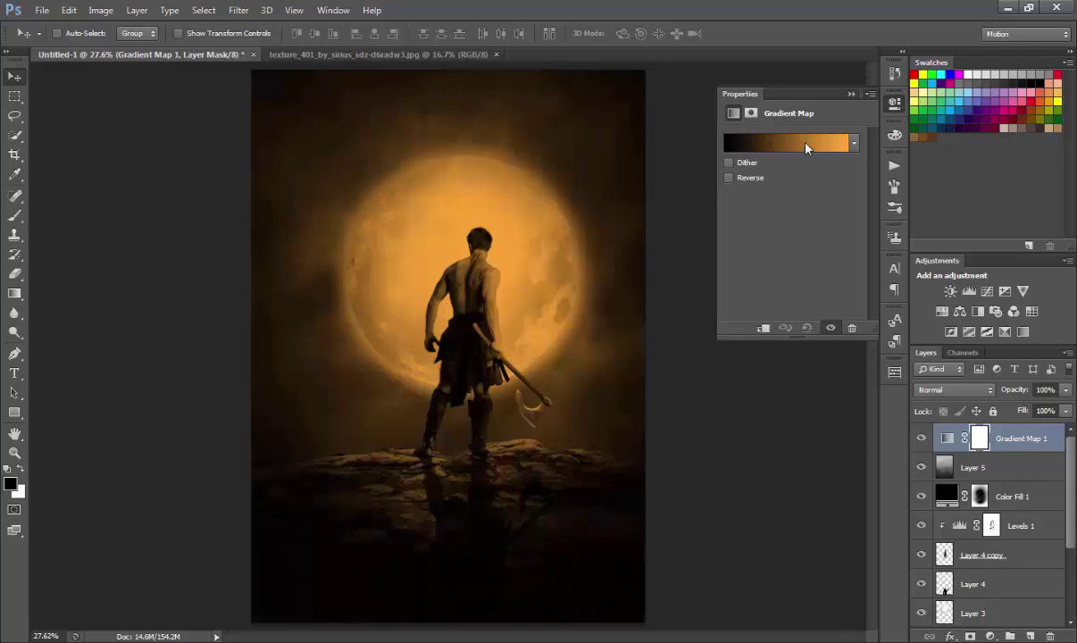
click(806, 148)
click(706, 135)
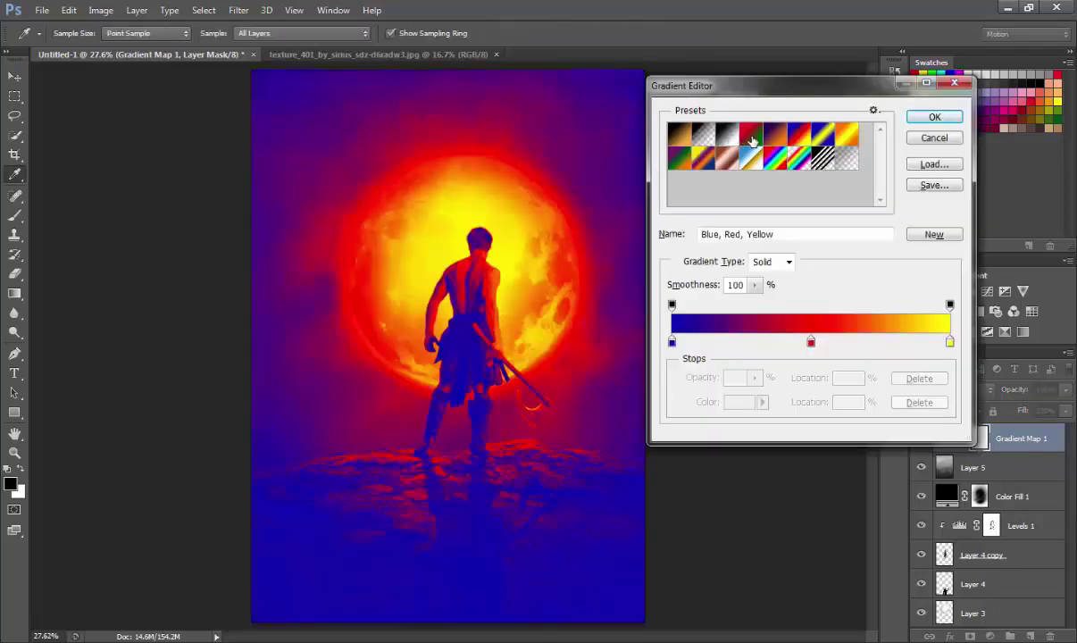
double_click(775, 134)
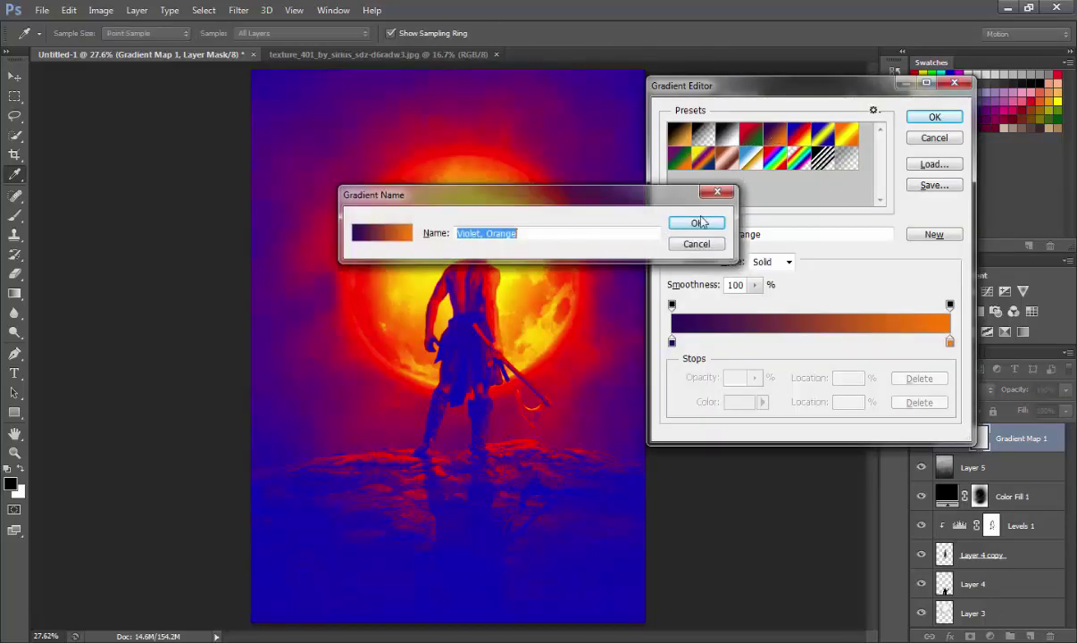
click(702, 221)
click(755, 136)
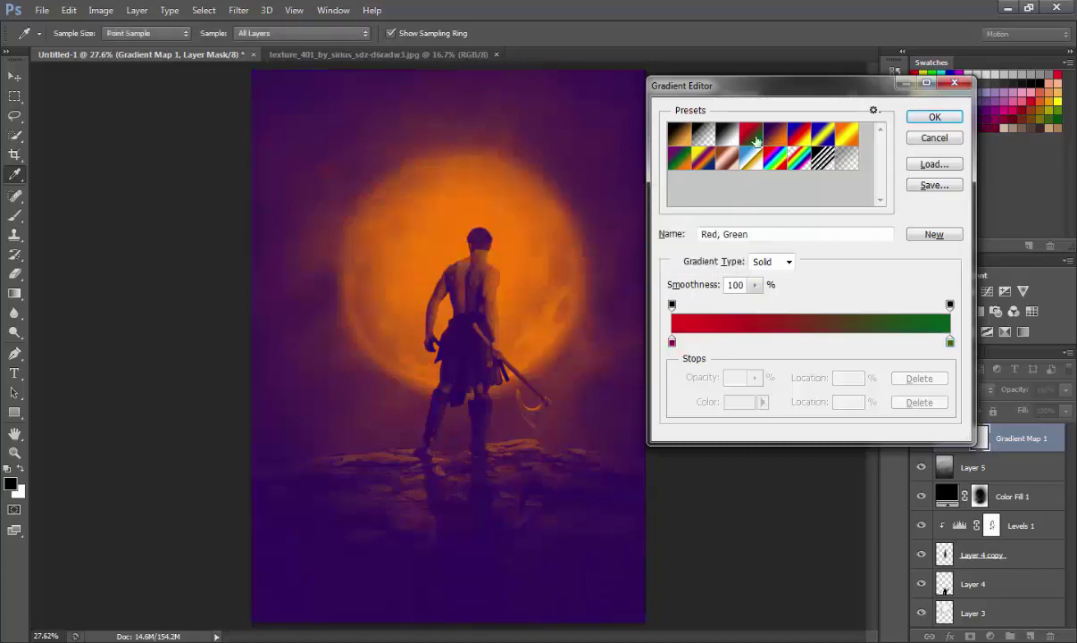
click(776, 136)
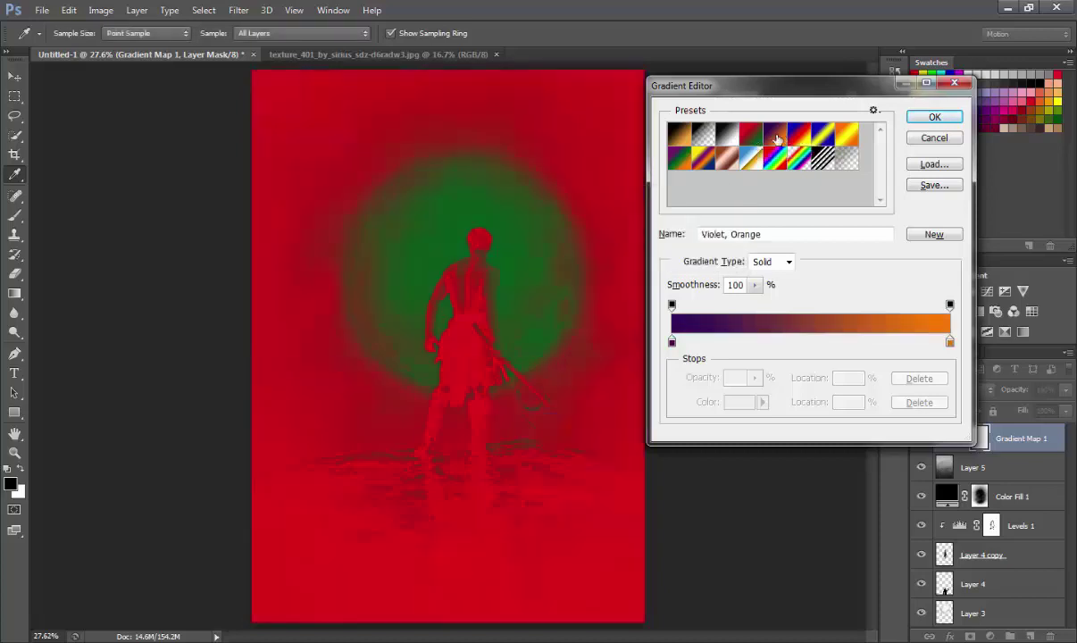
click(935, 119)
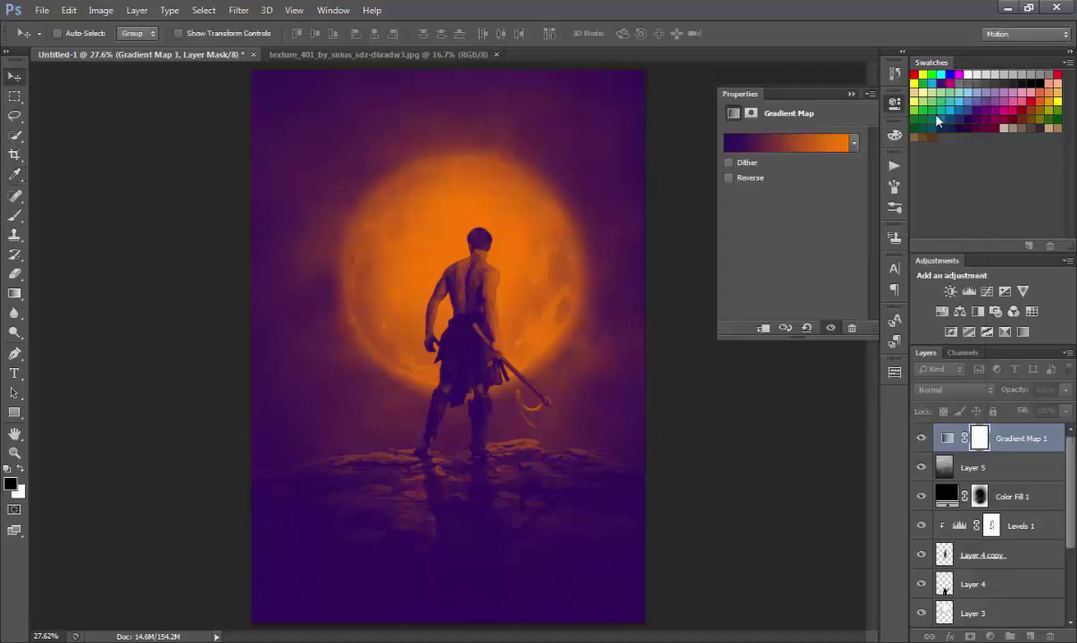
click(850, 94)
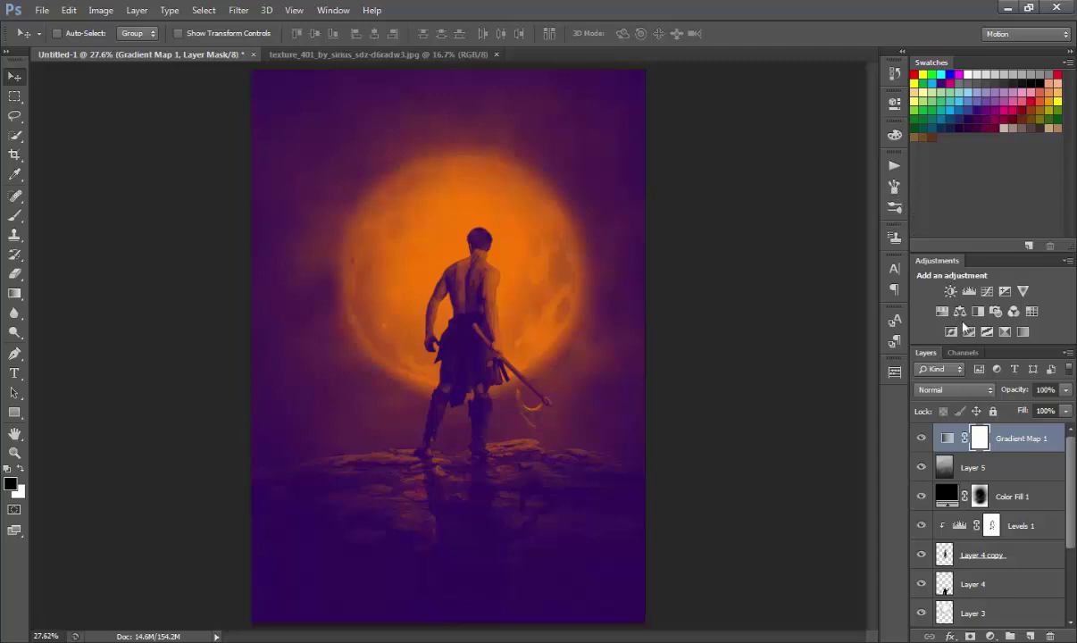
Blend Gradient Map 1 in Soft Light at 24% opacity and compare.
click(987, 390)
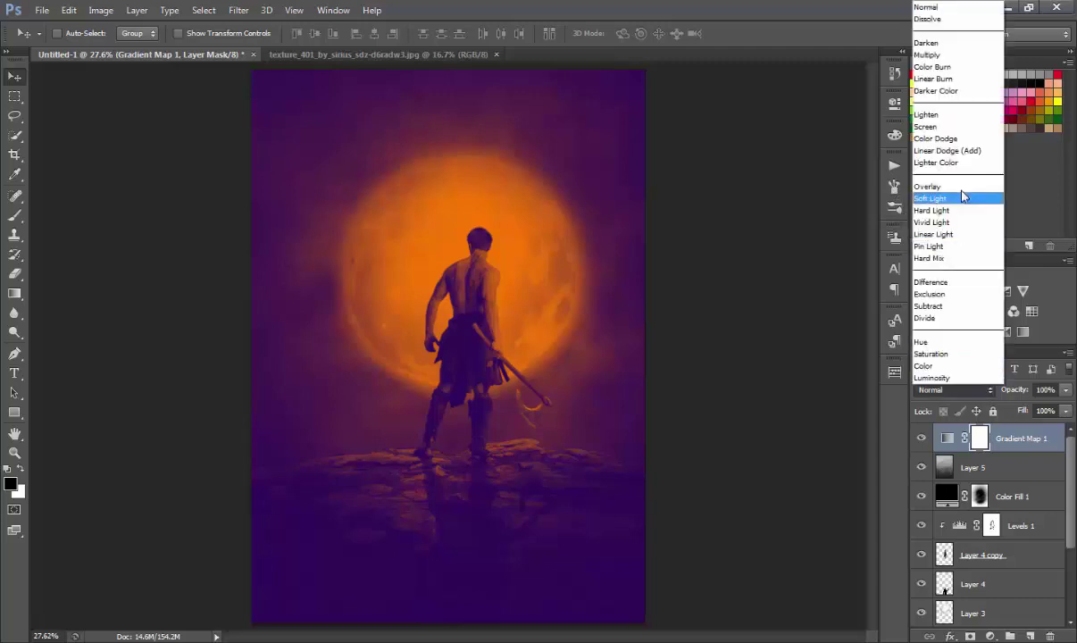
click(960, 196)
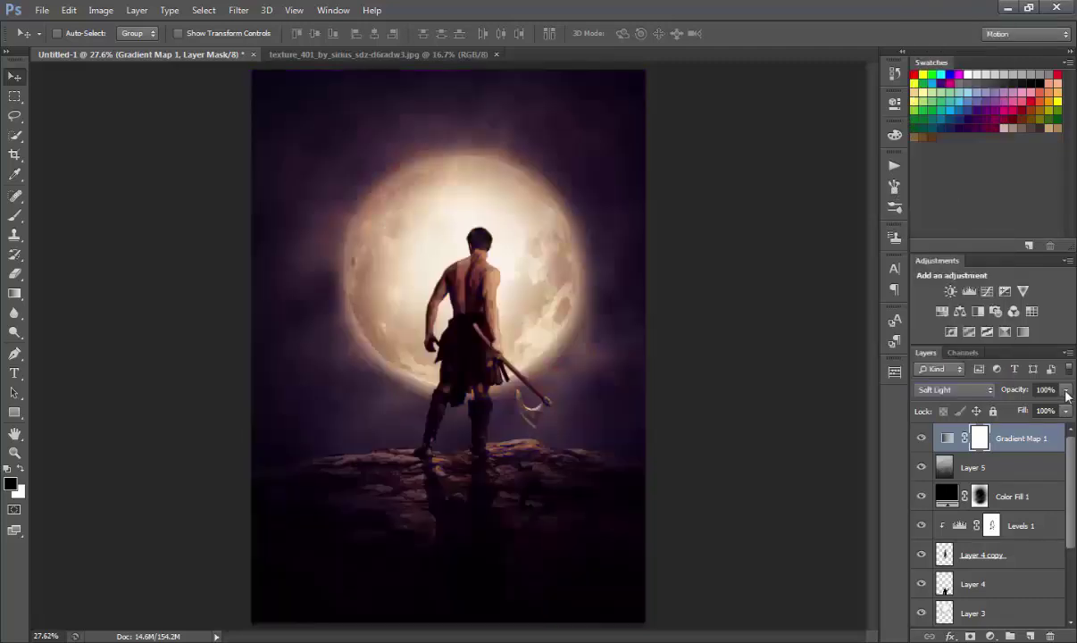
click(1065, 389)
click(1059, 410)
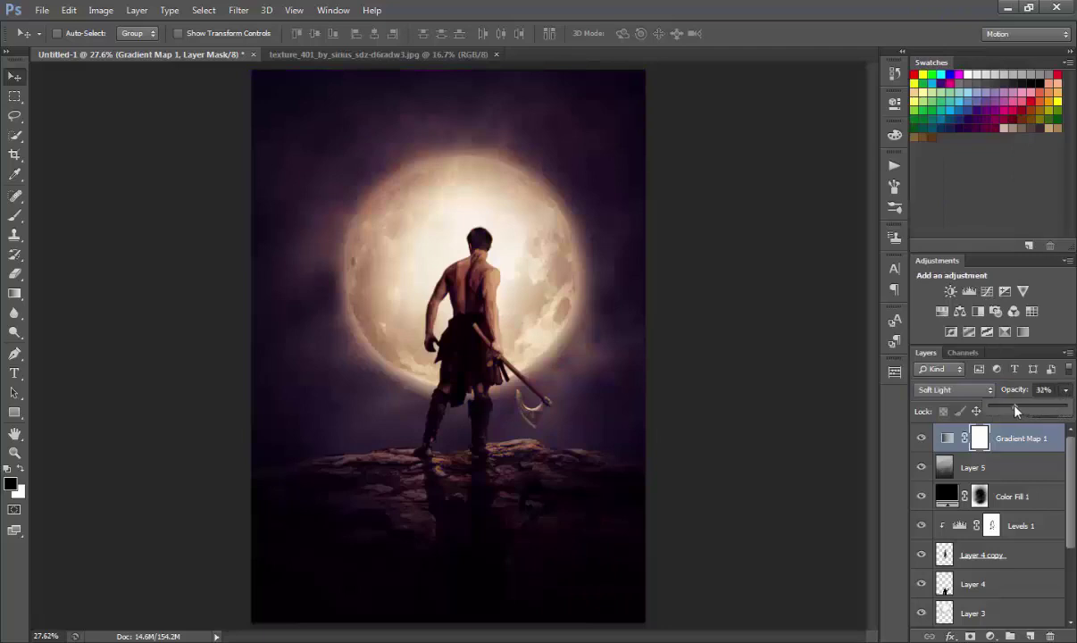
drag(1015, 410, 1007, 407)
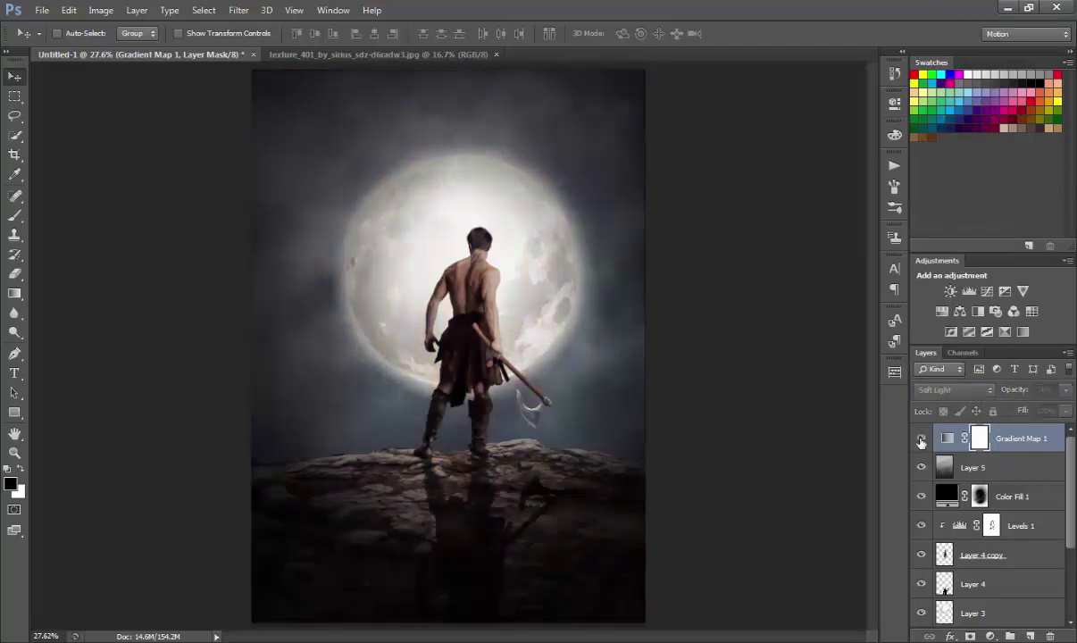
click(921, 438)
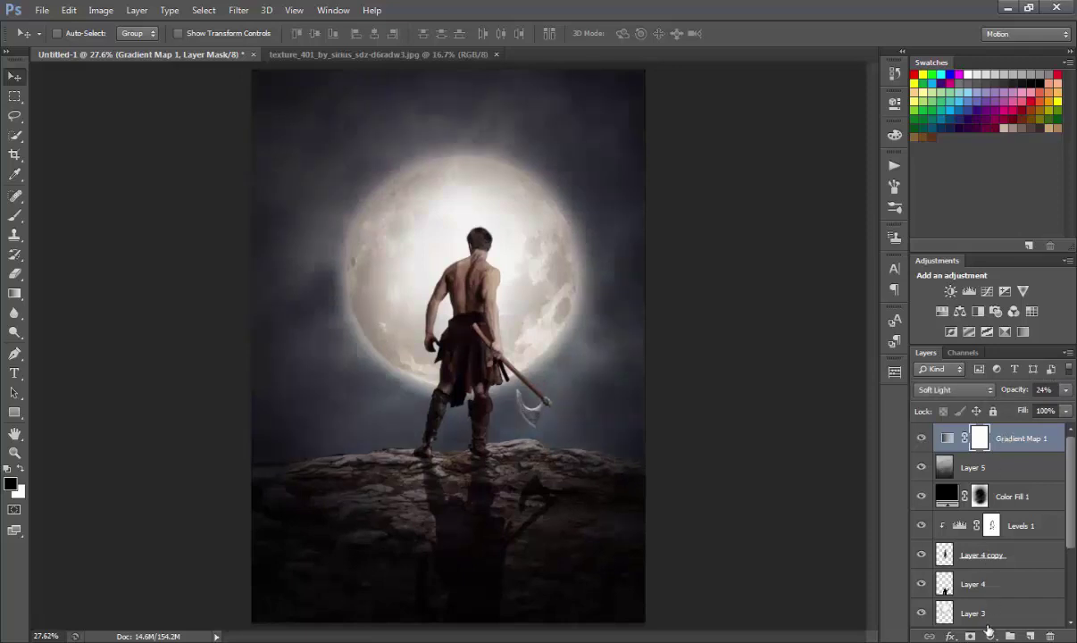
Add a Curves adjustment and raise the RGB upper midtones to brighten the image.
click(989, 633)
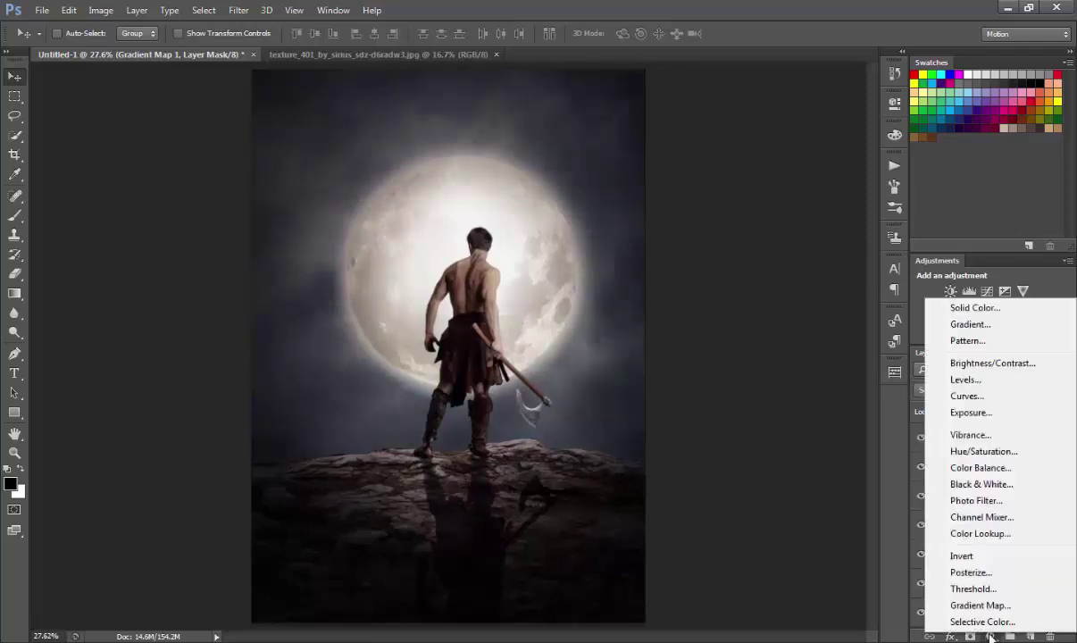
click(988, 398)
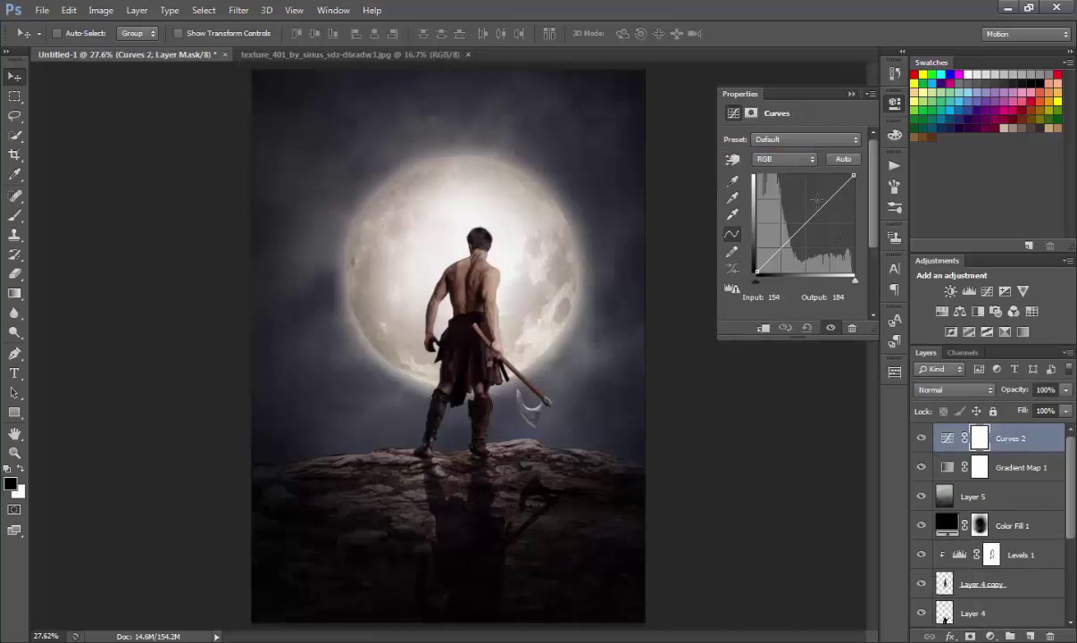
click(823, 203)
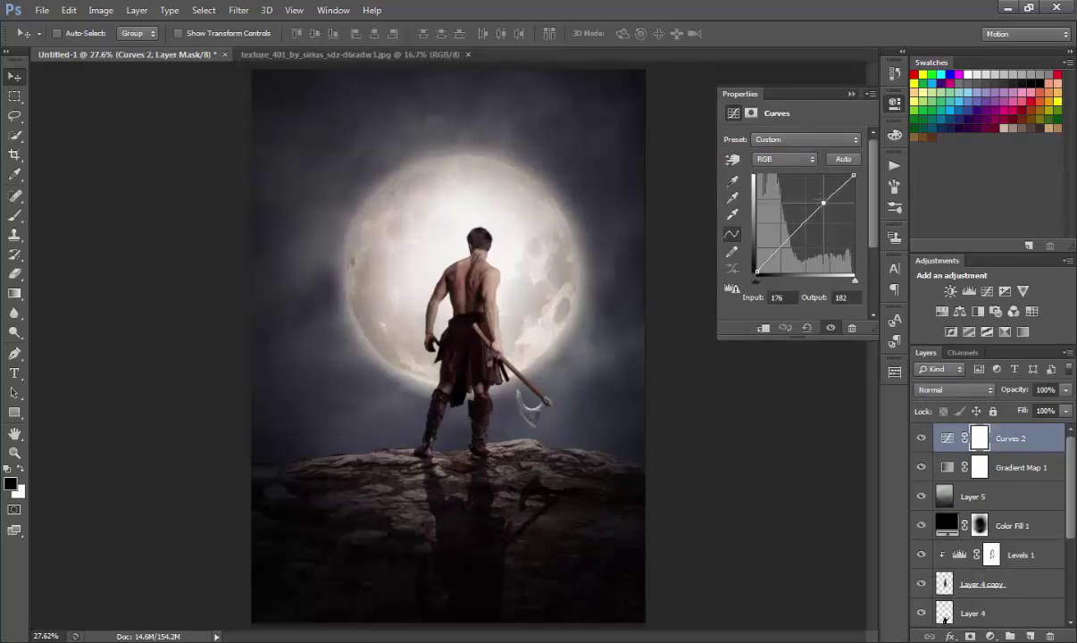
drag(823, 202, 818, 200)
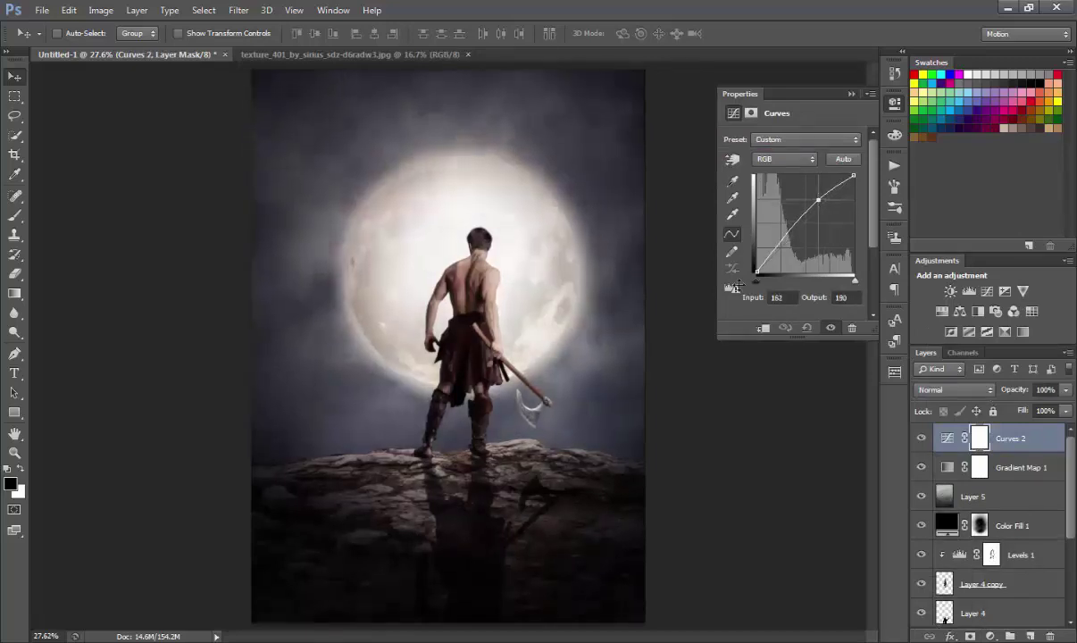
Try bending the Red curve, then reset it to a straight line.
click(784, 159)
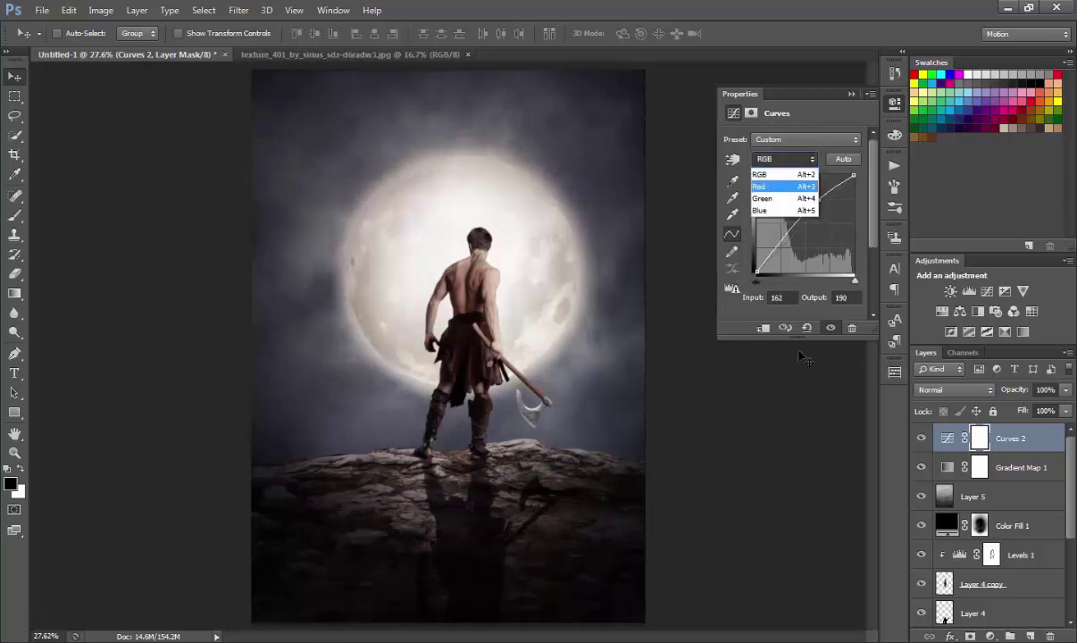
key(Return)
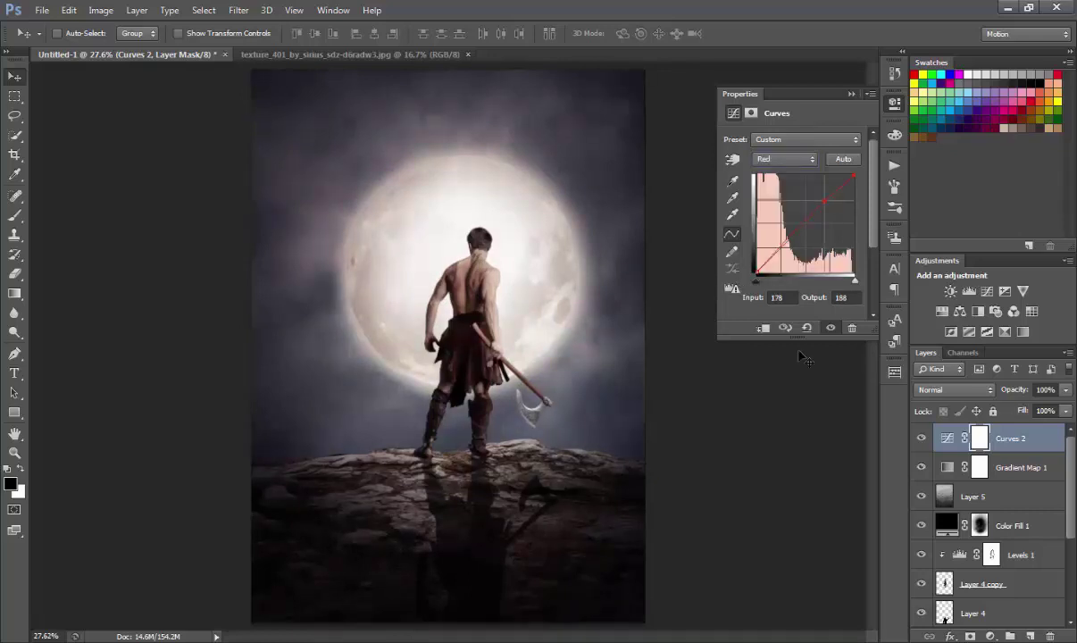
drag(821, 207, 821, 202)
drag(779, 251, 779, 248)
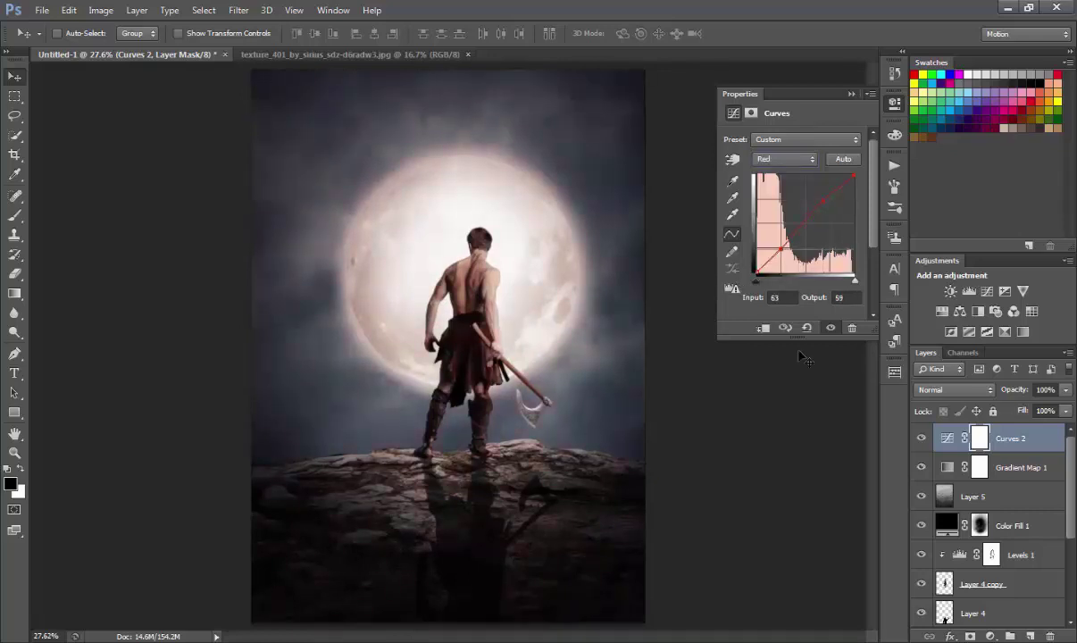
click(806, 328)
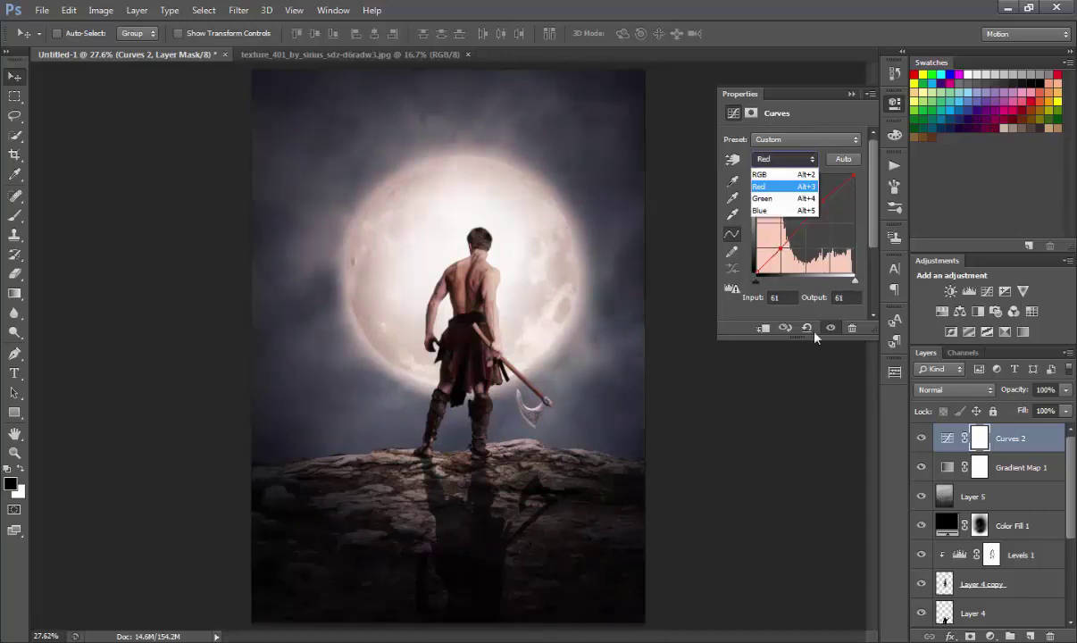
Add points on the Green curve and lower the Blue curve's top point.
key(Down)
key(Return)
click(822, 206)
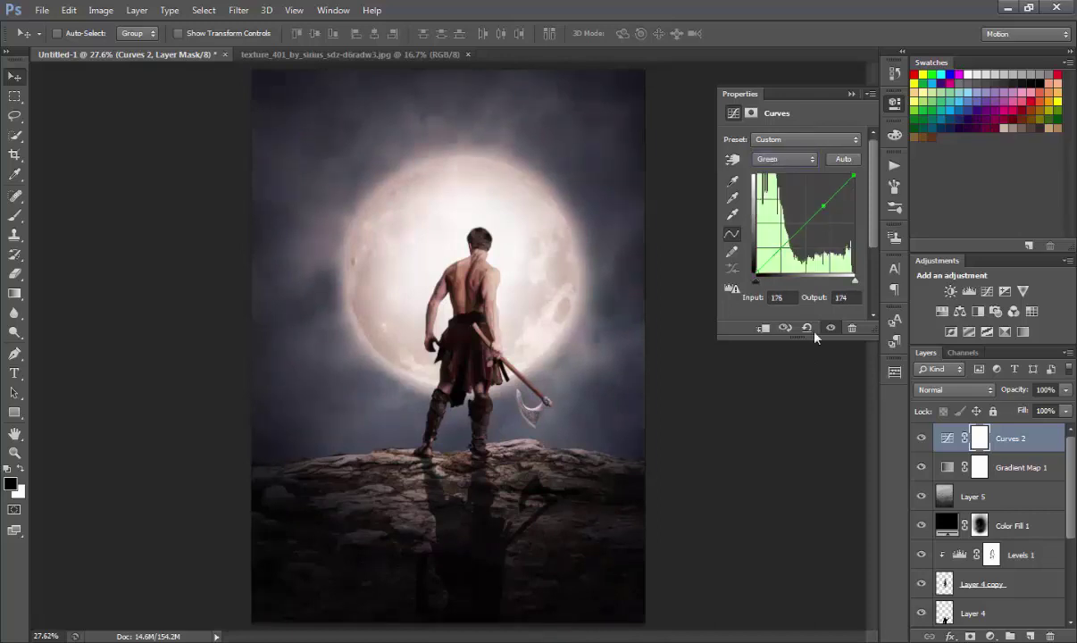
key(Up)
key(Up)
key(Up)
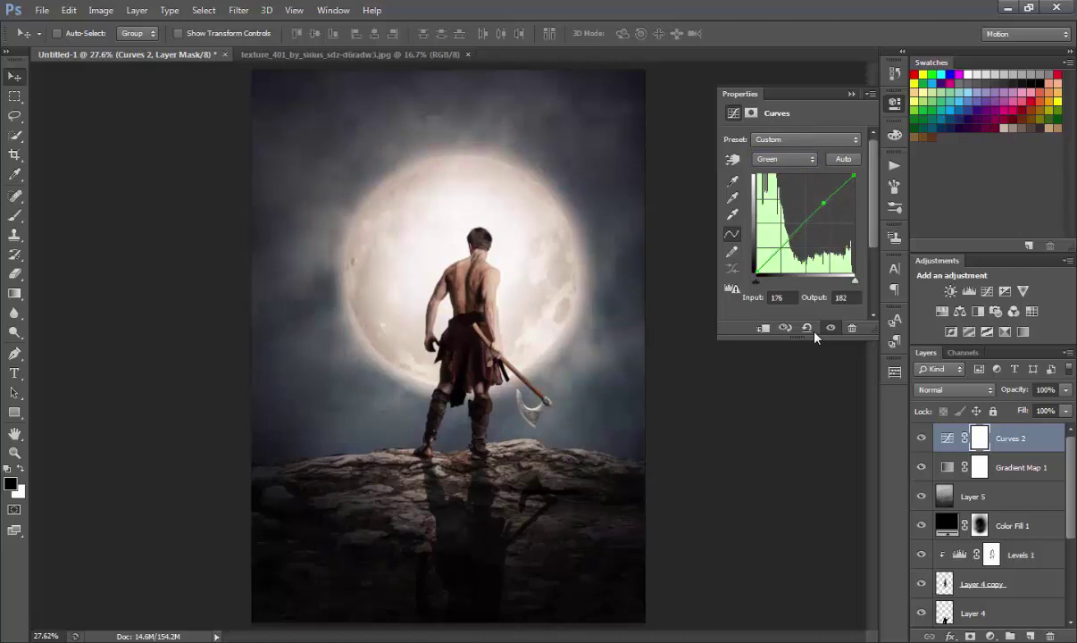
click(783, 245)
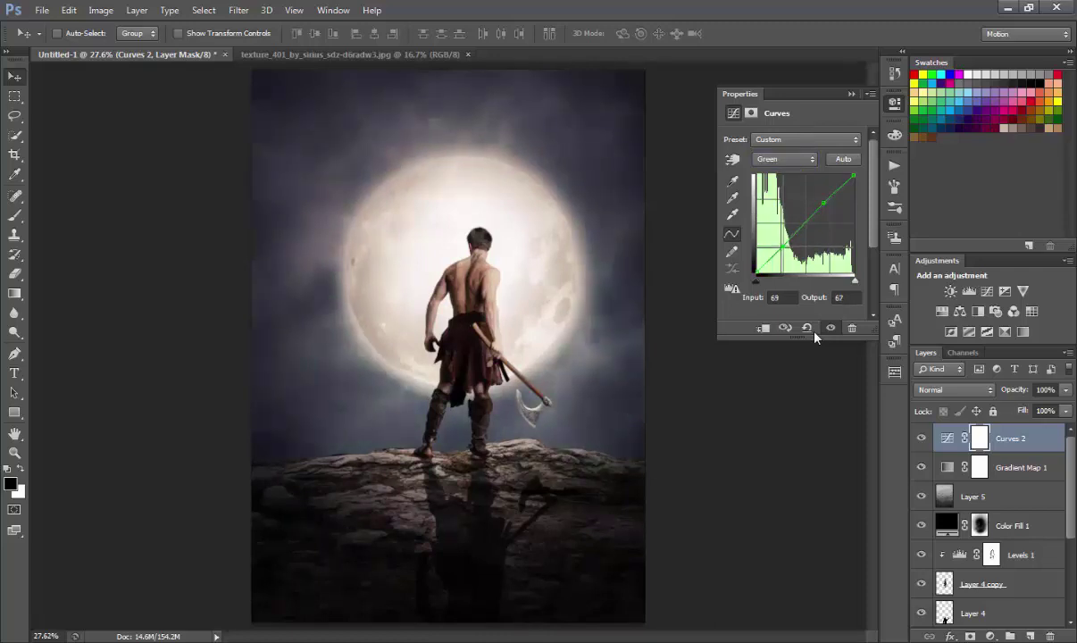
click(784, 159)
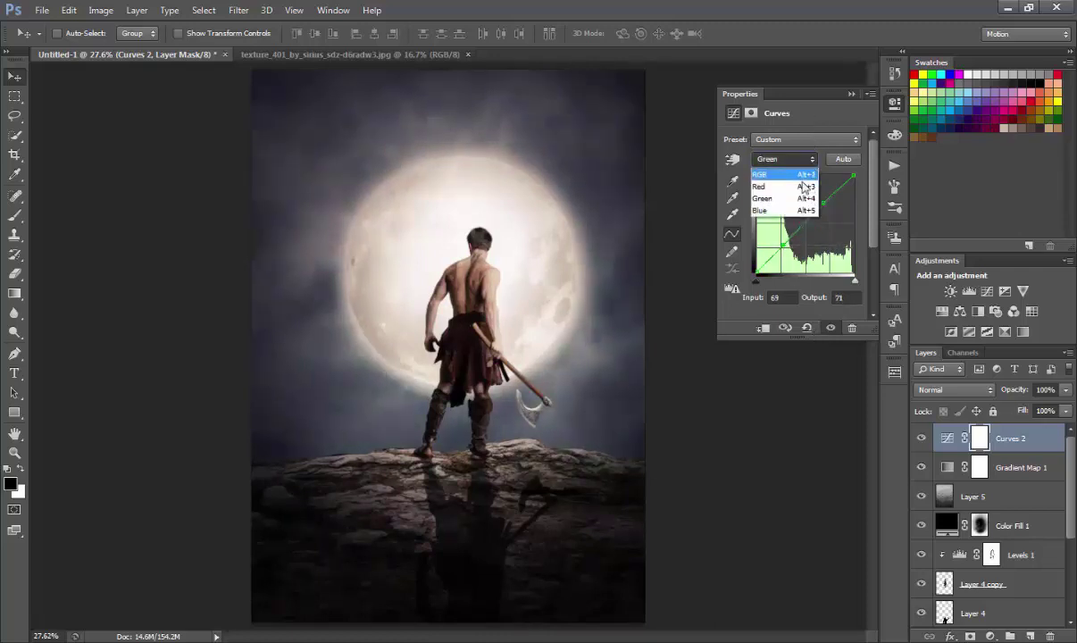
click(792, 211)
drag(853, 175, 858, 185)
click(849, 94)
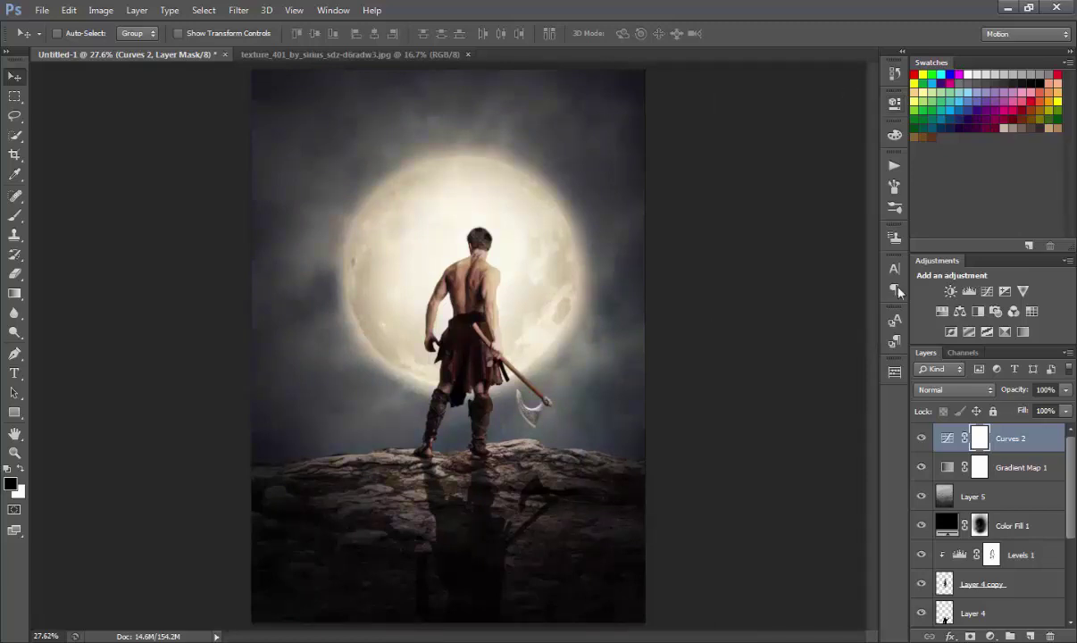
Compare Curves 2 on and off, then stamp visible layers into Layer 6 and duplicate it.
click(922, 438)
click(922, 438)
key(ctrl+shift+alt+e)
key(ctrl+j)
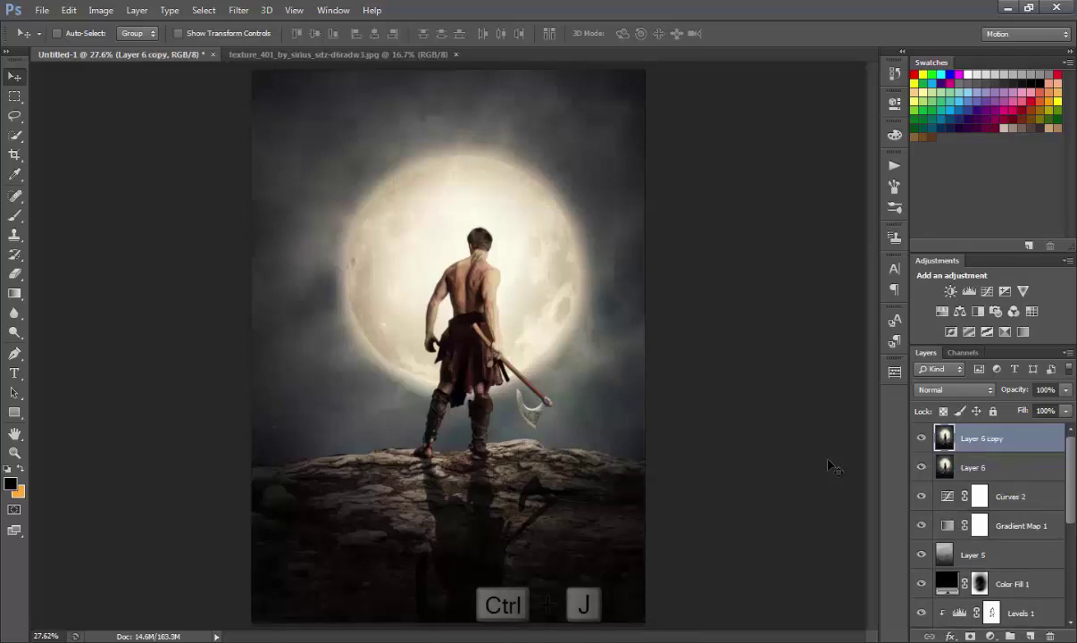
Set Layer 6 copy's blend mode to Soft Light.
click(979, 457)
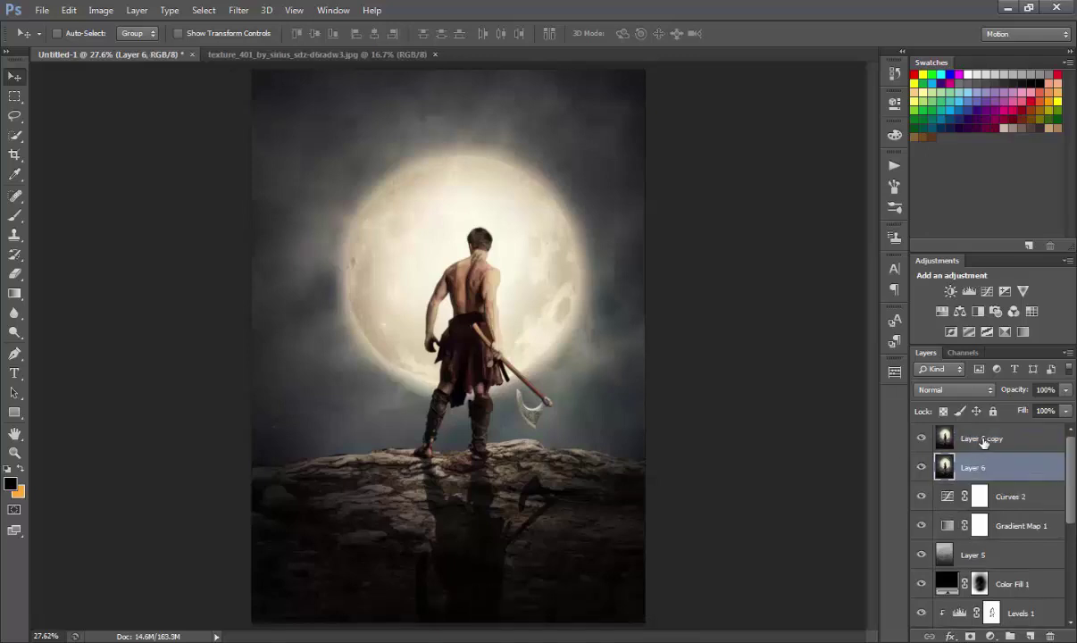
click(983, 440)
click(978, 395)
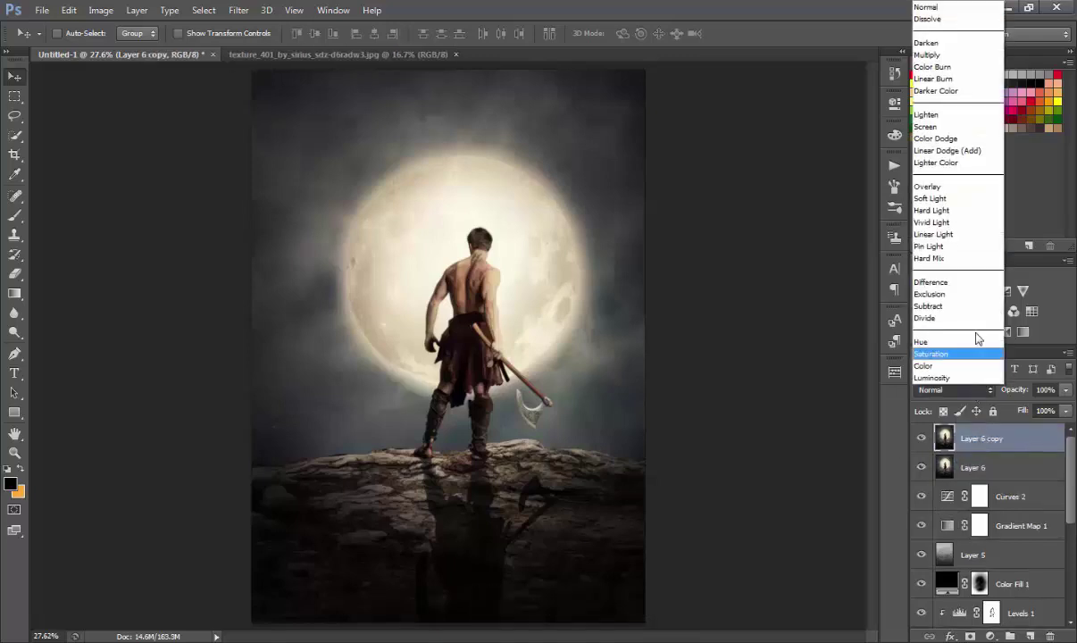
click(913, 196)
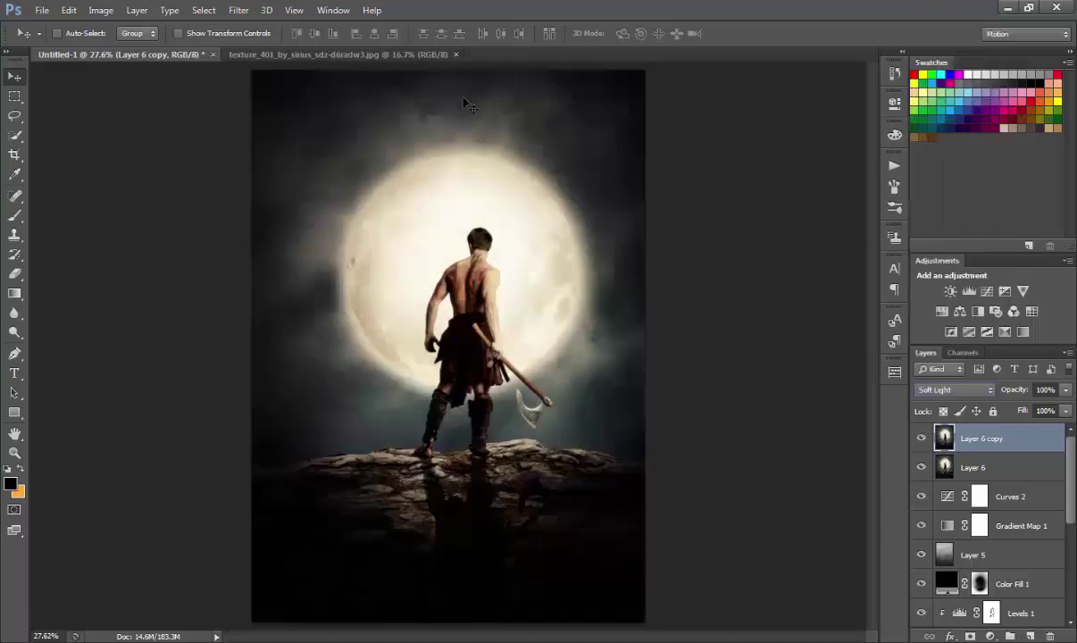
click(237, 9)
mouse_move(268, 275)
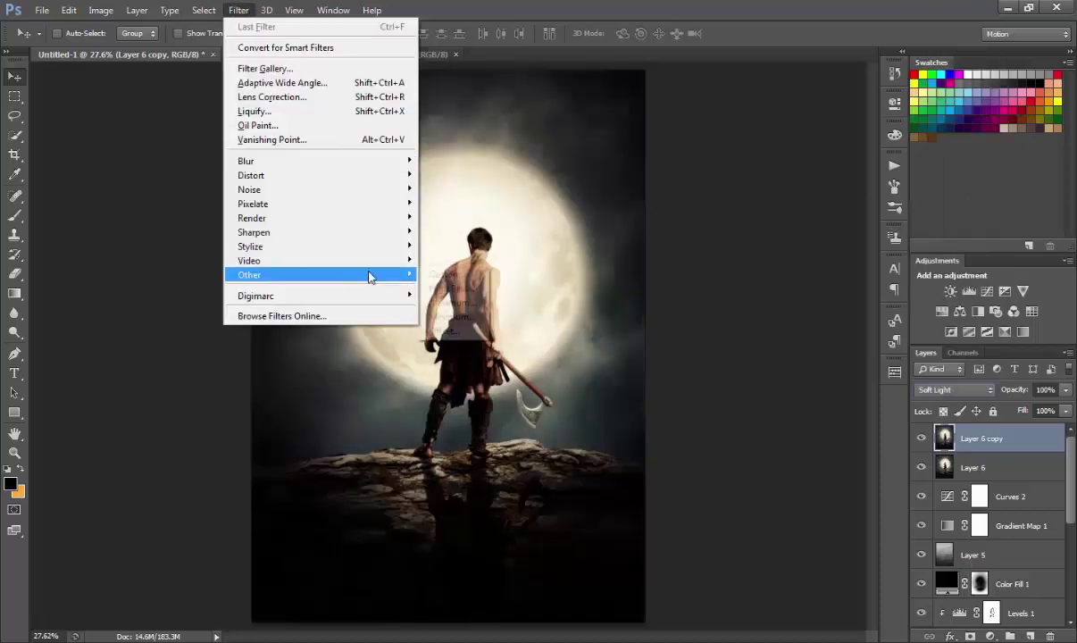
Run High Pass on Layer 6 copy, settling the radius at about 4.2 pixels.
click(453, 288)
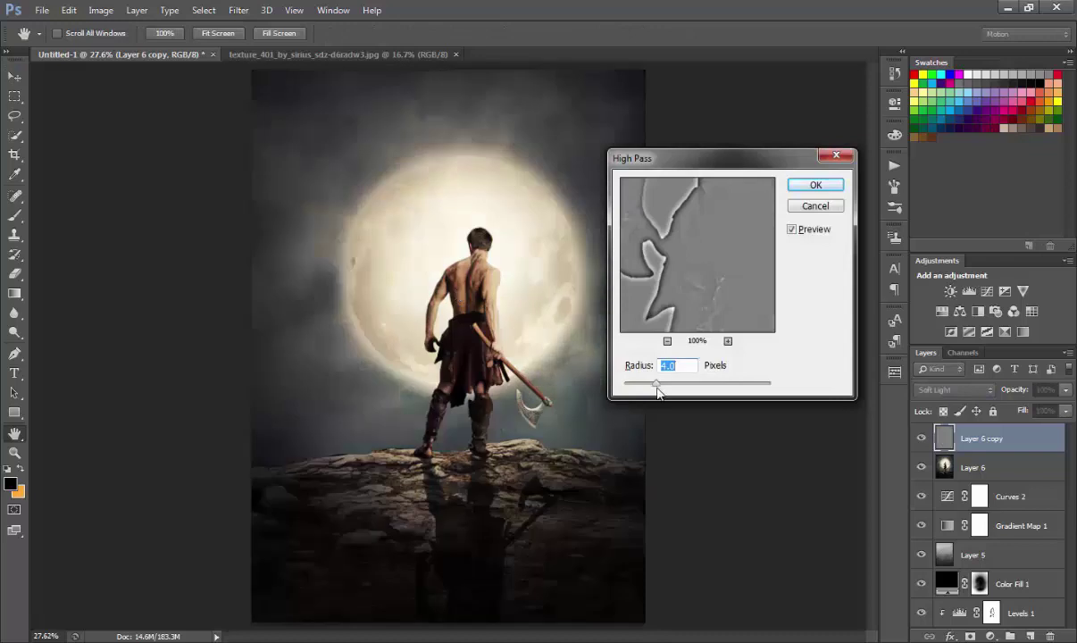
drag(659, 379, 706, 384)
drag(684, 255, 623, 349)
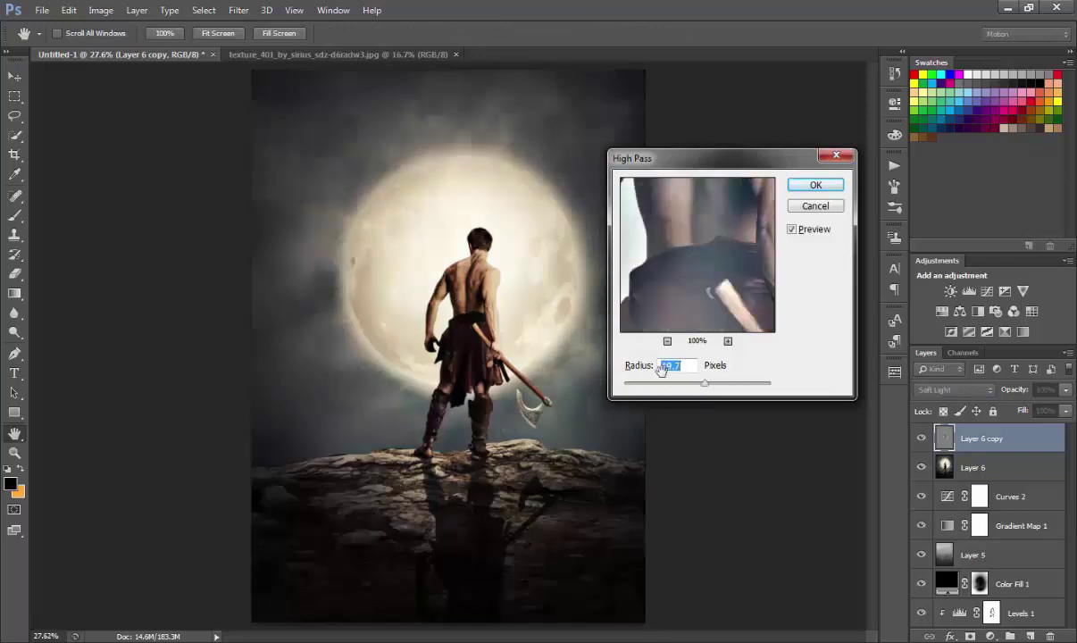
click(667, 341)
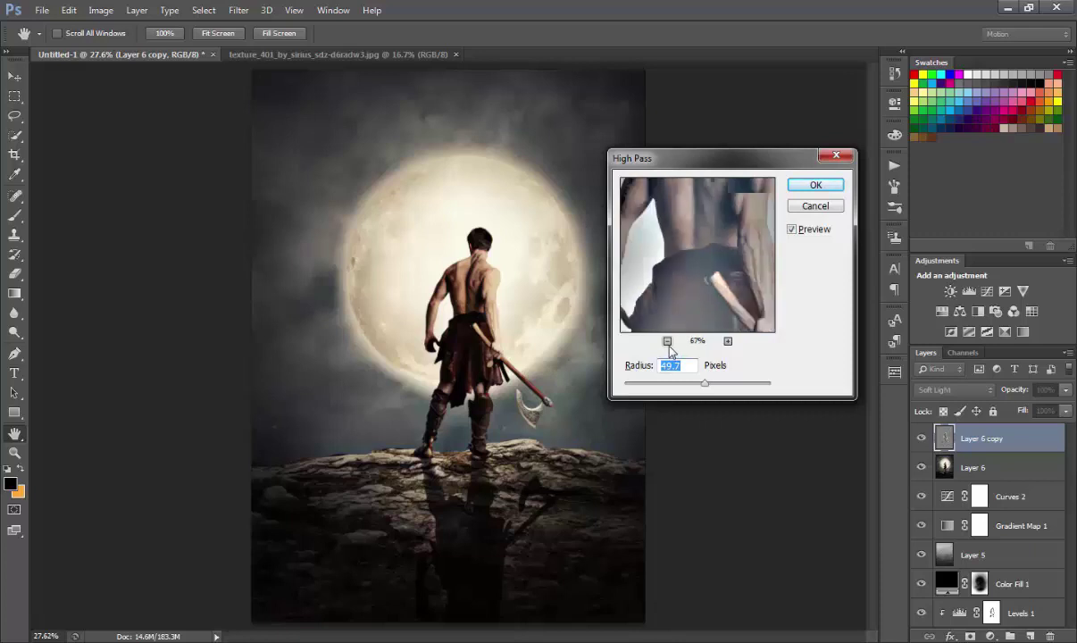
click(667, 341)
mouse_move(706, 386)
mouse_down()
mouse_move(647, 385)
mouse_move(659, 390)
mouse_up()
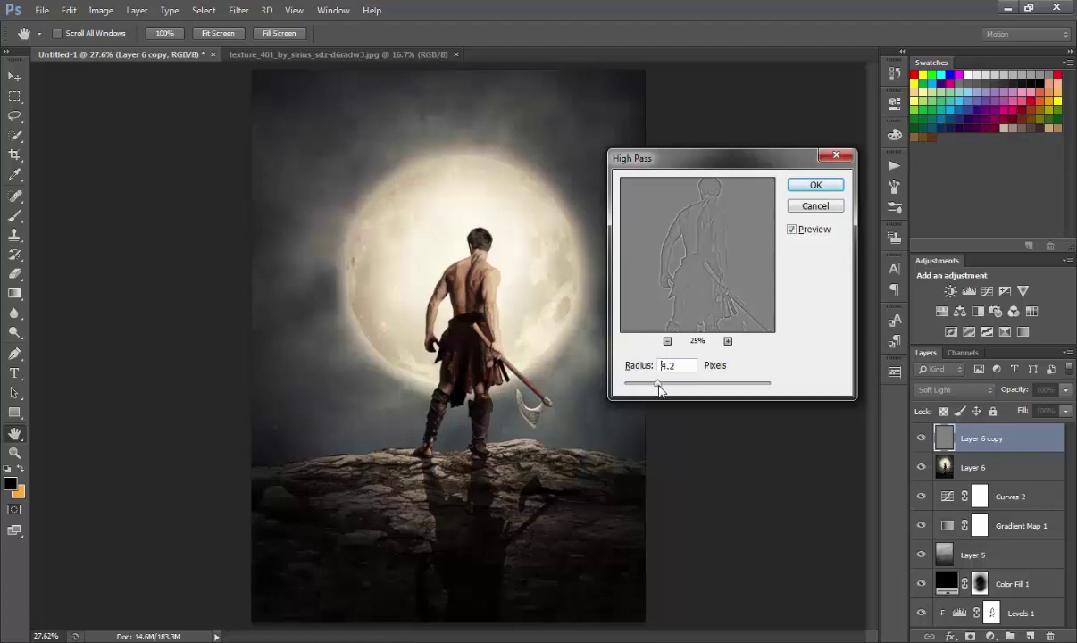